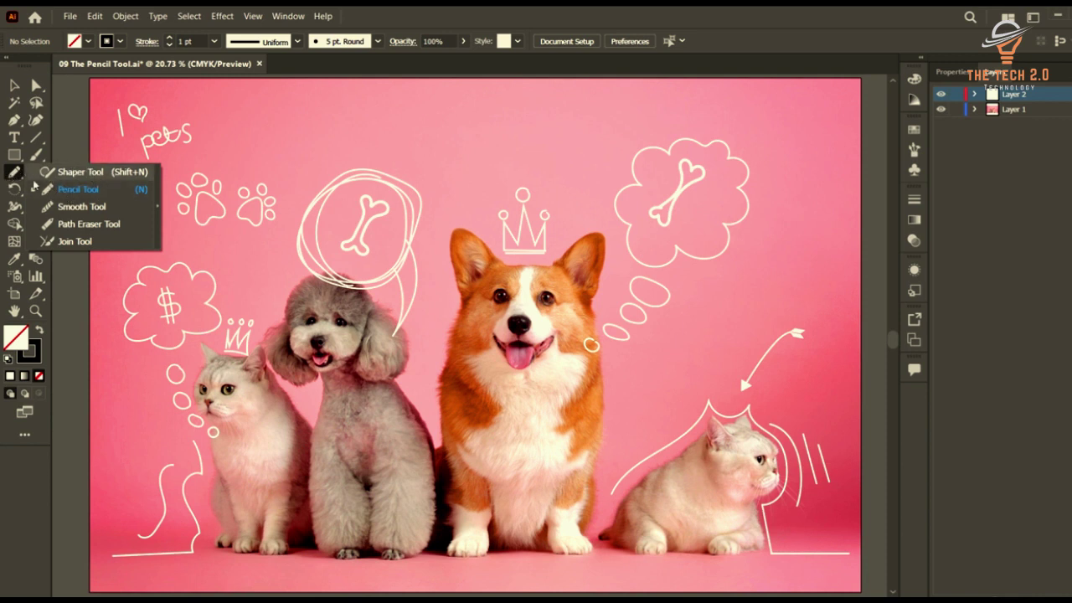
- Choose the Pencil tool and look over the hand-drawn doodles around the pets in the finished artwork
{"action": "left_click", "coordinate": [77, 190]}
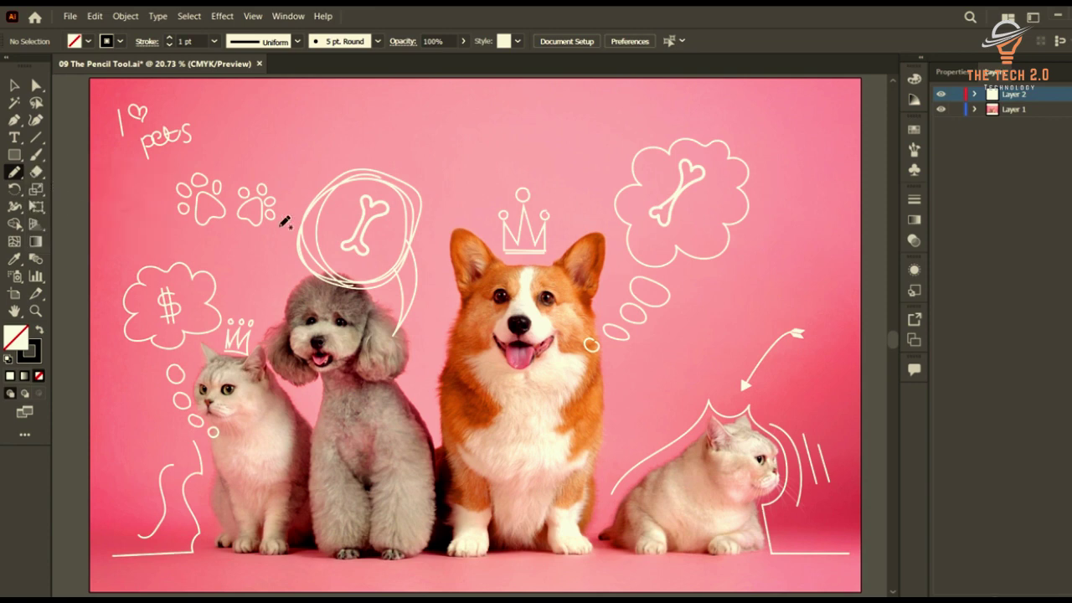
{"action": "key", "text": "ctrl+minus"}
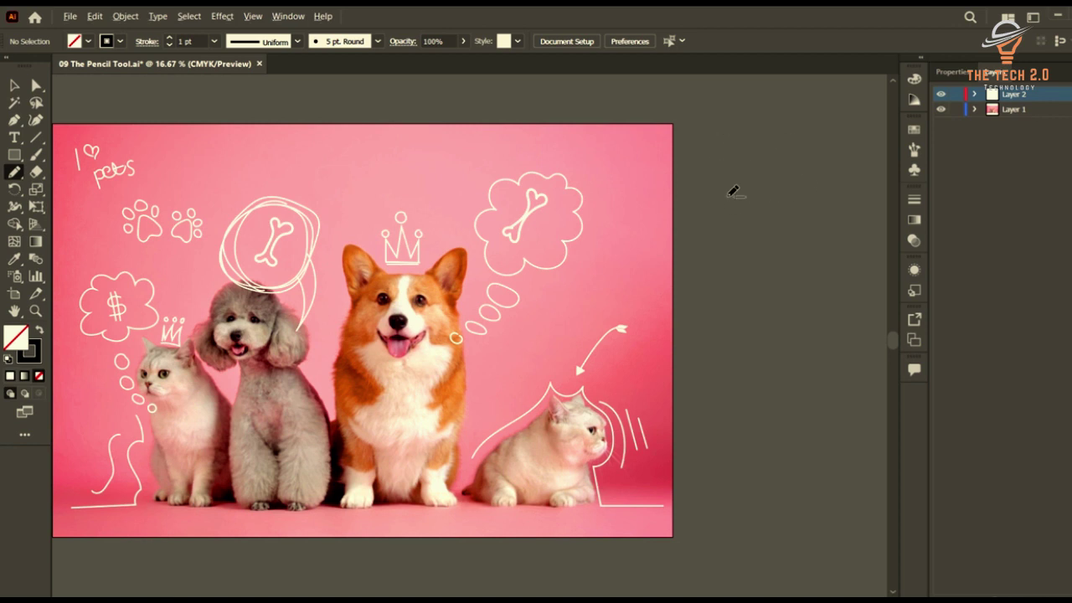
{"action": "scroll", "coordinate": [734, 192], "scroll_direction": "down", "scroll_amount": 1}
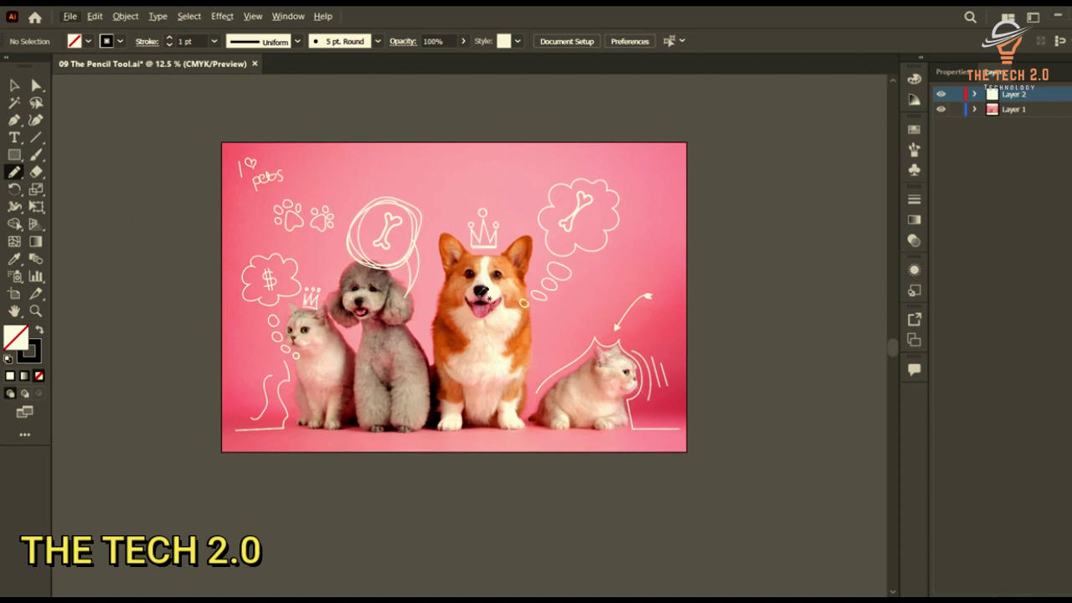
{"action": "scroll", "coordinate": [340, 263], "scroll_direction": "up", "scroll_amount": 1}
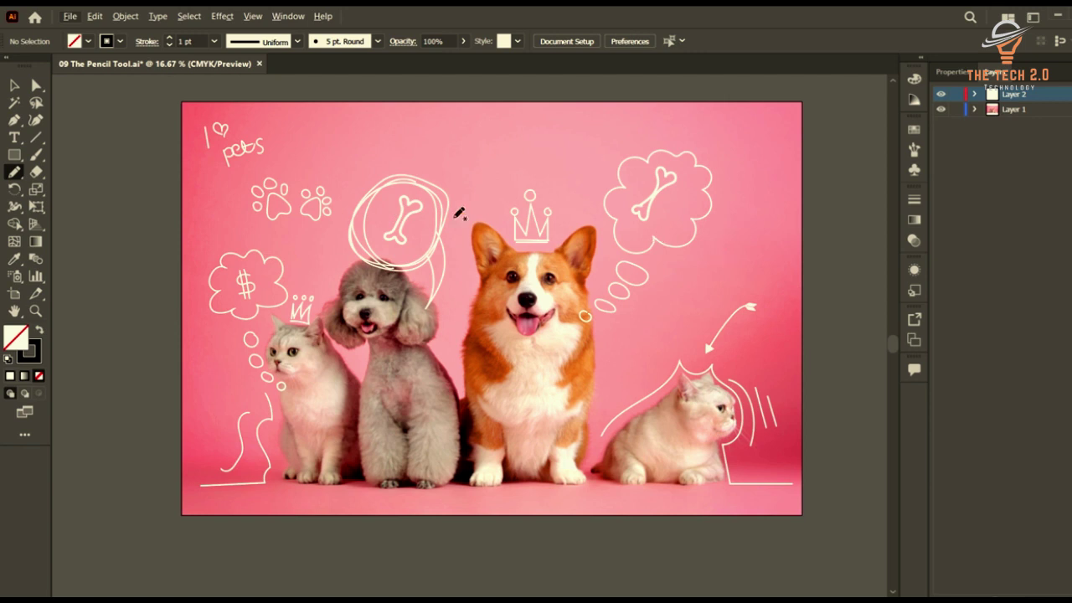
{"action": "scroll", "coordinate": [635, 141], "scroll_direction": "down", "scroll_amount": 1}
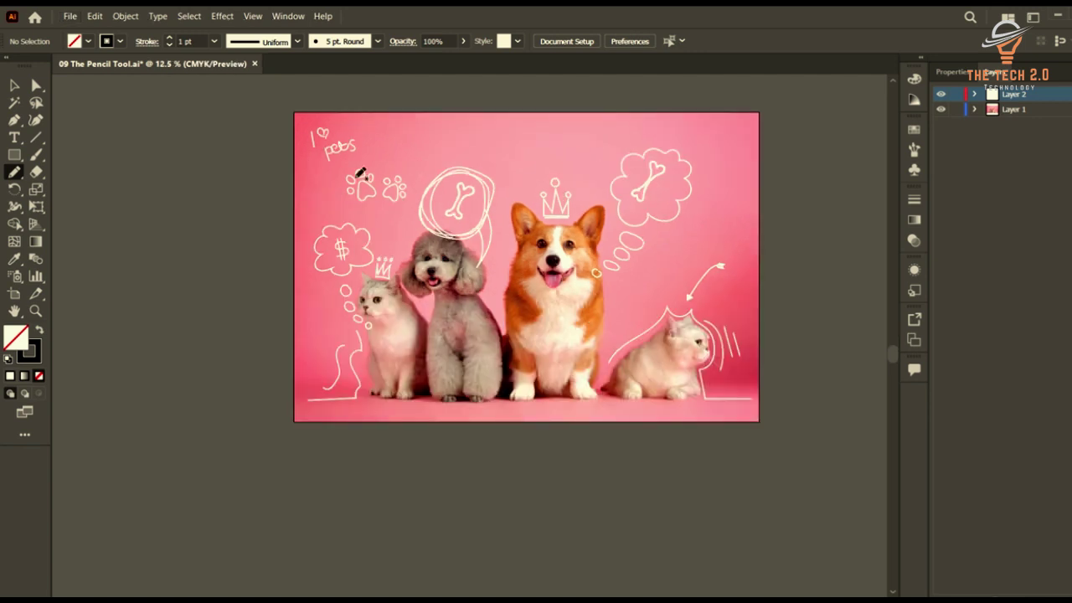
{"action": "scroll", "coordinate": [360, 172], "scroll_direction": "up", "scroll_amount": 1}
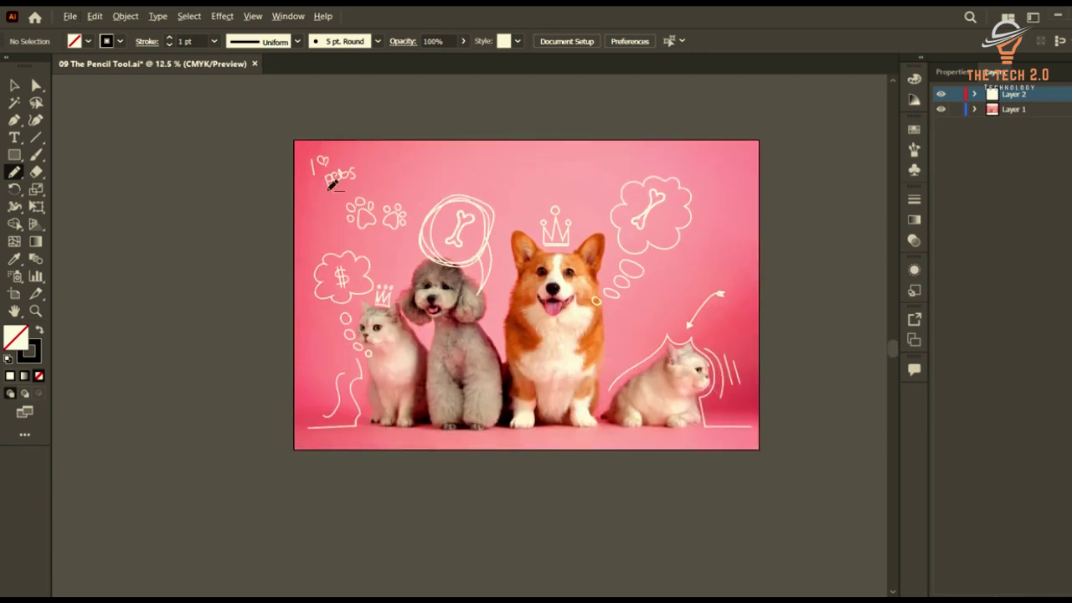
{"action": "scroll", "coordinate": [505, 210], "scroll_direction": "down", "scroll_amount": 4}
{"action": "scroll", "coordinate": [646, 259], "scroll_direction": "up", "scroll_amount": 5}
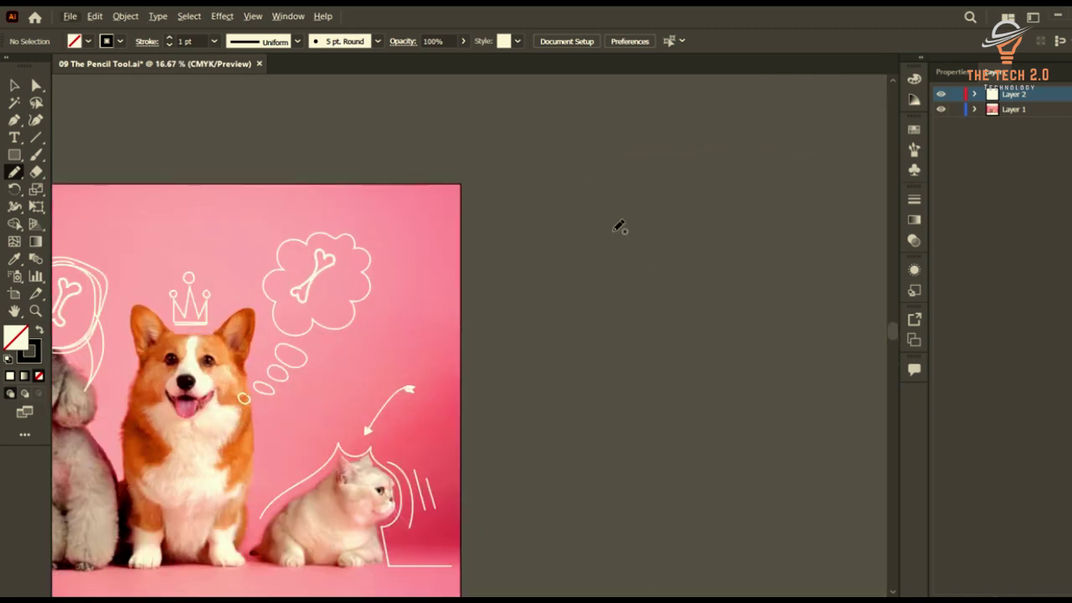
{"action": "scroll", "coordinate": [419, 266], "scroll_direction": "down", "scroll_amount": 2}
{"action": "scroll", "coordinate": [564, 263], "scroll_direction": "right", "scroll_amount": 2}
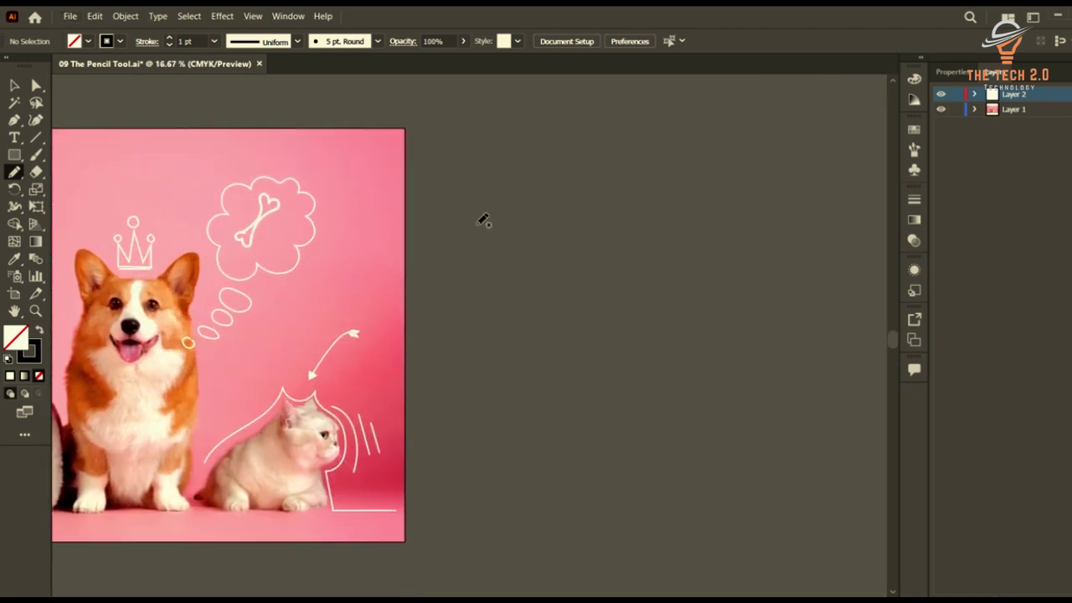
- Draw a freehand zigzag scribble about 1172 pt wide and 712 pt high with the Pencil tool on the empty canvas beside the artboard
{"action": "left_click", "coordinate": [15, 172]}
{"action": "mouse_move", "coordinate": [488, 234]}
{"action": "left_mouse_down"}
{"action": "mouse_move", "coordinate": [545, 178]}
{"action": "mouse_move", "coordinate": [584, 235]}
{"action": "mouse_move", "coordinate": [562, 278]}
{"action": "mouse_move", "coordinate": [665, 266]}
{"action": "left_mouse_up"}
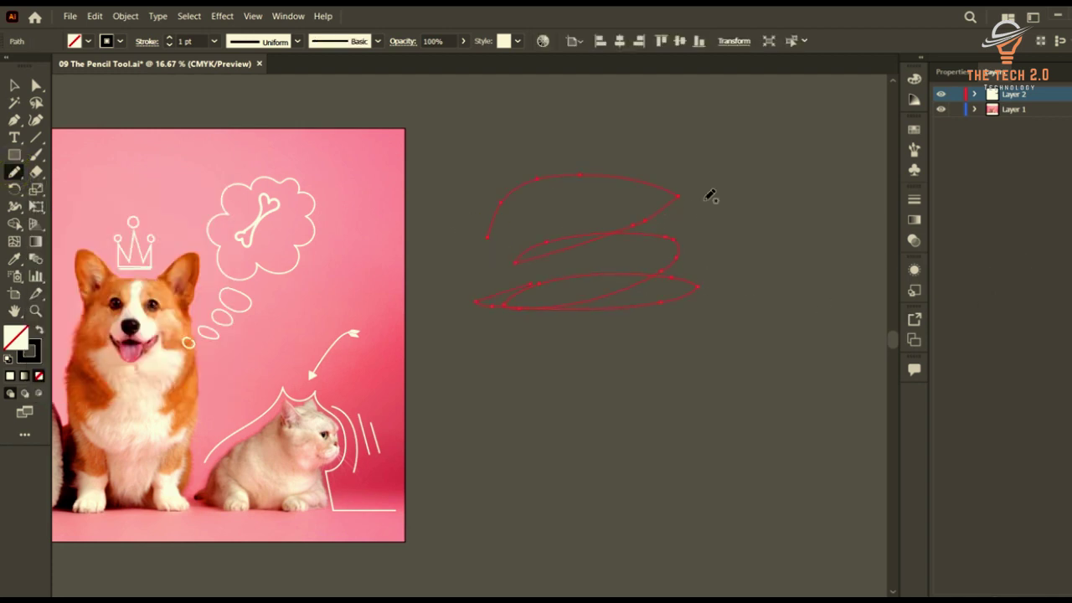
{"action": "scroll", "coordinate": [662, 208], "scroll_direction": "up", "scroll_amount": 7}
{"action": "scroll", "coordinate": [698, 186], "scroll_direction": "down", "scroll_amount": 2}
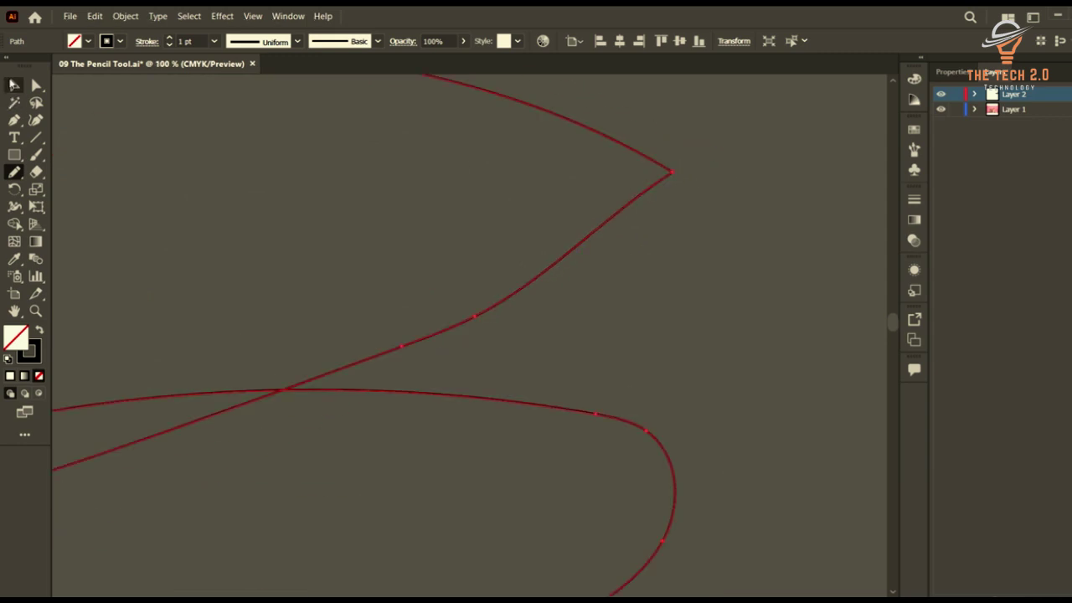
{"action": "left_click", "coordinate": [14, 84]}
{"action": "left_click", "coordinate": [768, 276]}
{"action": "scroll", "coordinate": [712, 277], "scroll_direction": "down", "scroll_amount": 6}
{"action": "scroll", "coordinate": [700, 298], "scroll_direction": "up", "scroll_amount": 3}
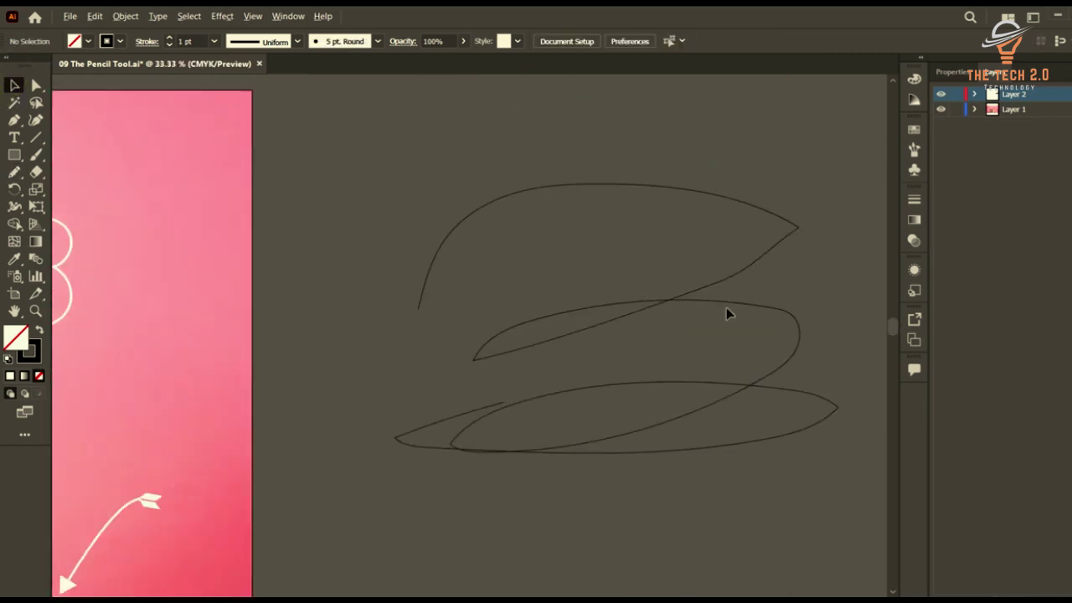
- Set the scribble's stroke weight to 10 pt
{"action": "left_click", "coordinate": [713, 299]}
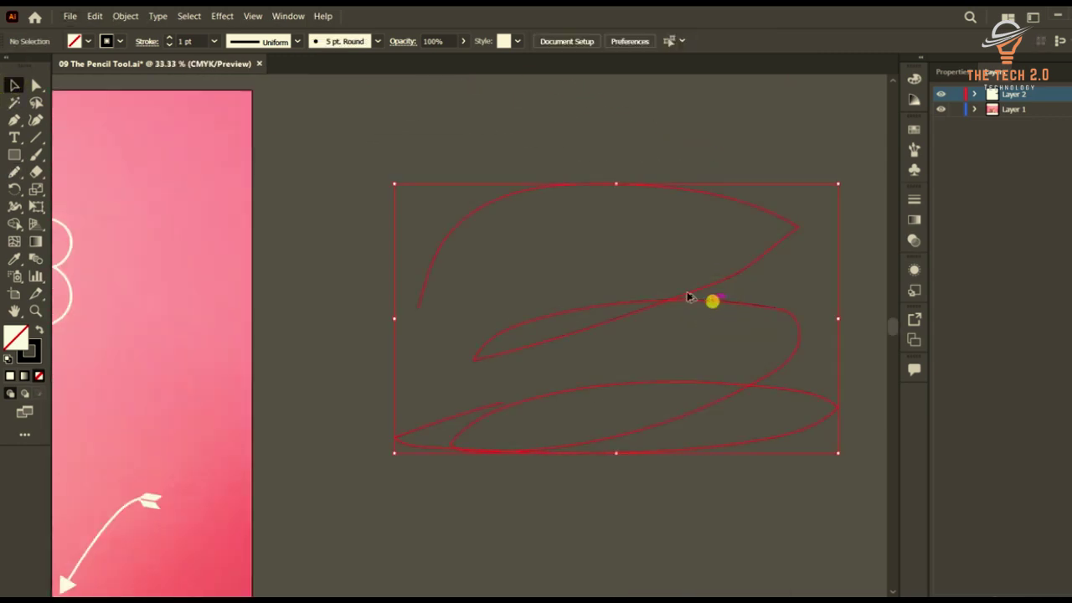
{"action": "scroll", "coordinate": [688, 297], "scroll_direction": "down", "scroll_amount": 2}
{"action": "left_click", "coordinate": [952, 71]}
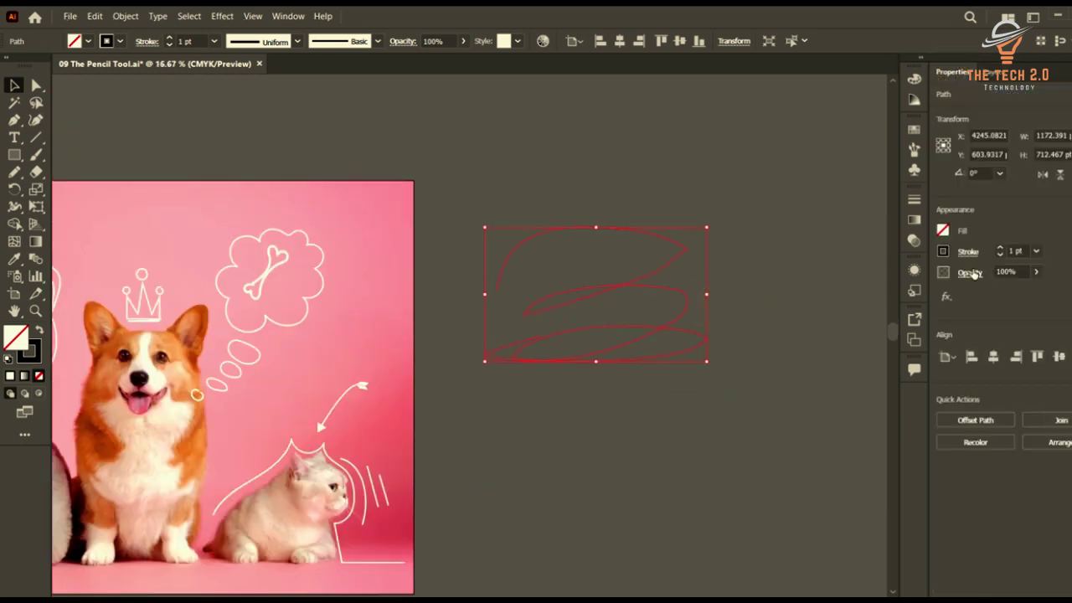
{"action": "triple_click", "coordinate": [1001, 249]}
{"action": "triple_click", "coordinate": [1001, 249]}
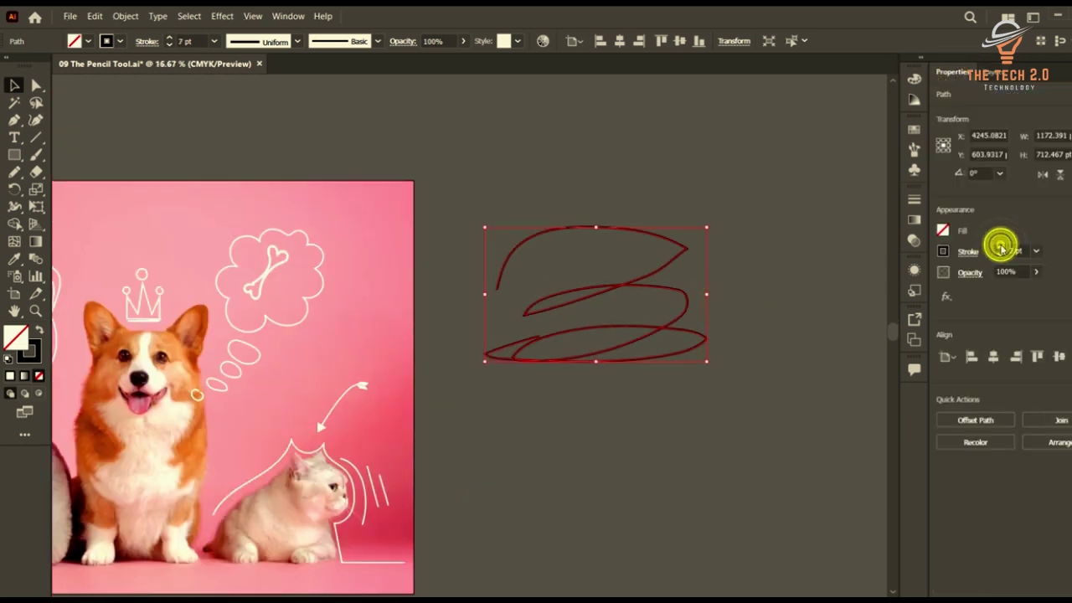
{"action": "triple_click", "coordinate": [1001, 249]}
{"action": "left_click", "coordinate": [758, 283]}
{"action": "left_click", "coordinate": [662, 285]}
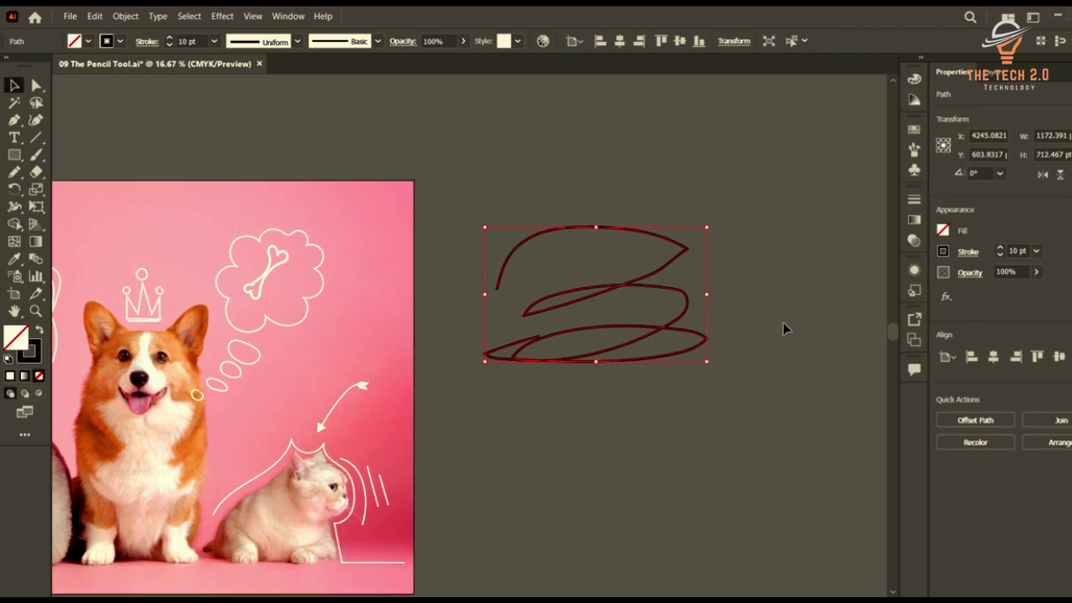
- Apply the rough charcoal-like art brush to the scribble and inspect the stroke up close
{"action": "left_click", "coordinate": [378, 42]}
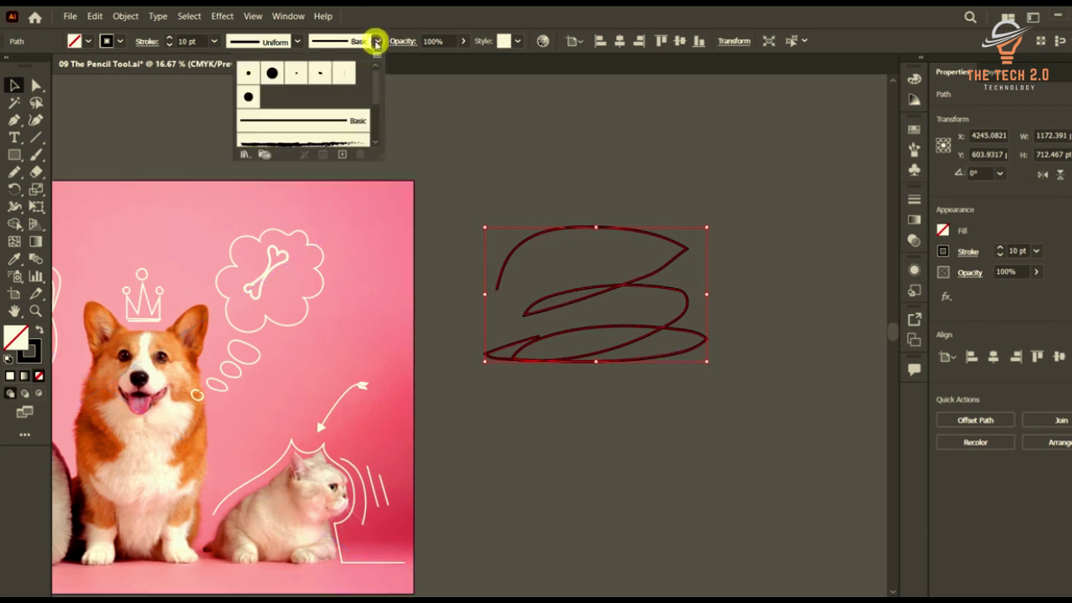
{"action": "scroll", "coordinate": [319, 111], "scroll_direction": "down", "scroll_amount": 3}
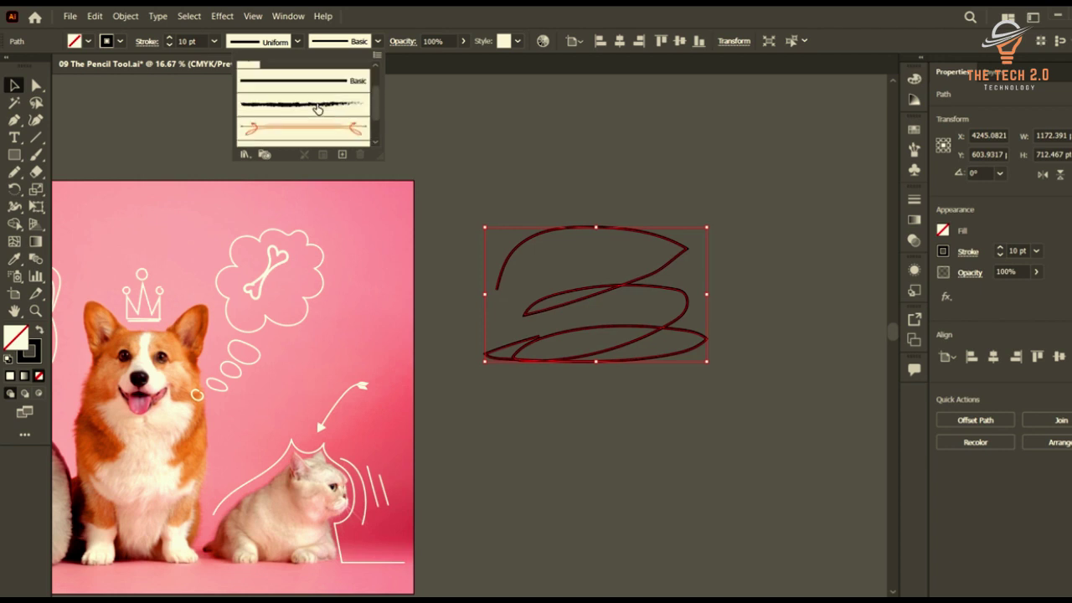
{"action": "left_click", "coordinate": [309, 104]}
{"action": "left_click", "coordinate": [740, 273]}
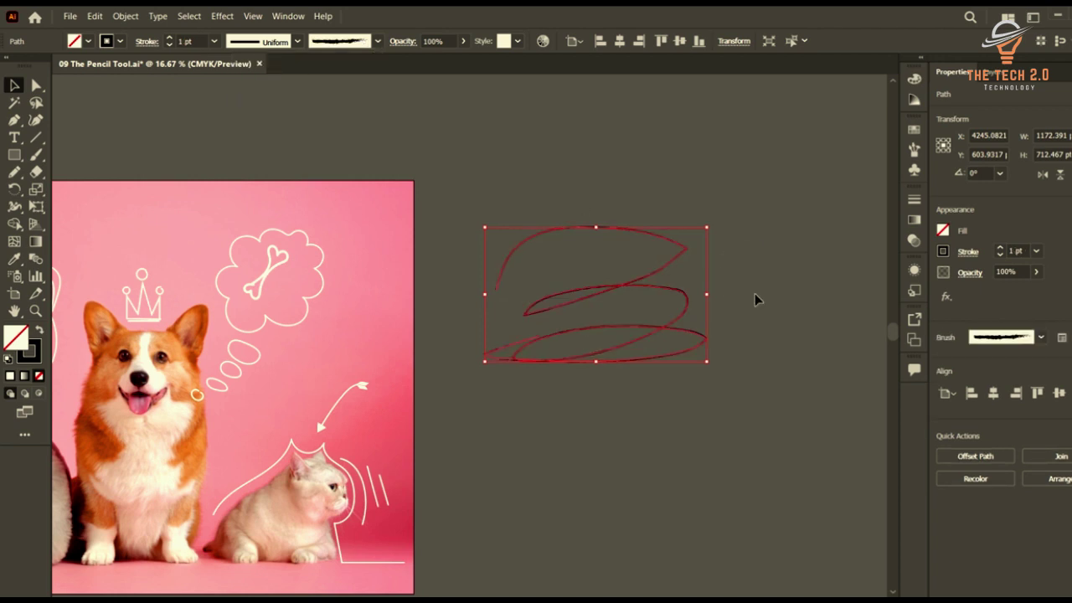
{"action": "left_click", "coordinate": [754, 293]}
{"action": "scroll", "coordinate": [608, 282], "scroll_direction": "up", "scroll_amount": 2}
{"action": "left_click_drag", "start_coordinate": [645, 245], "coordinate": [593, 337]}
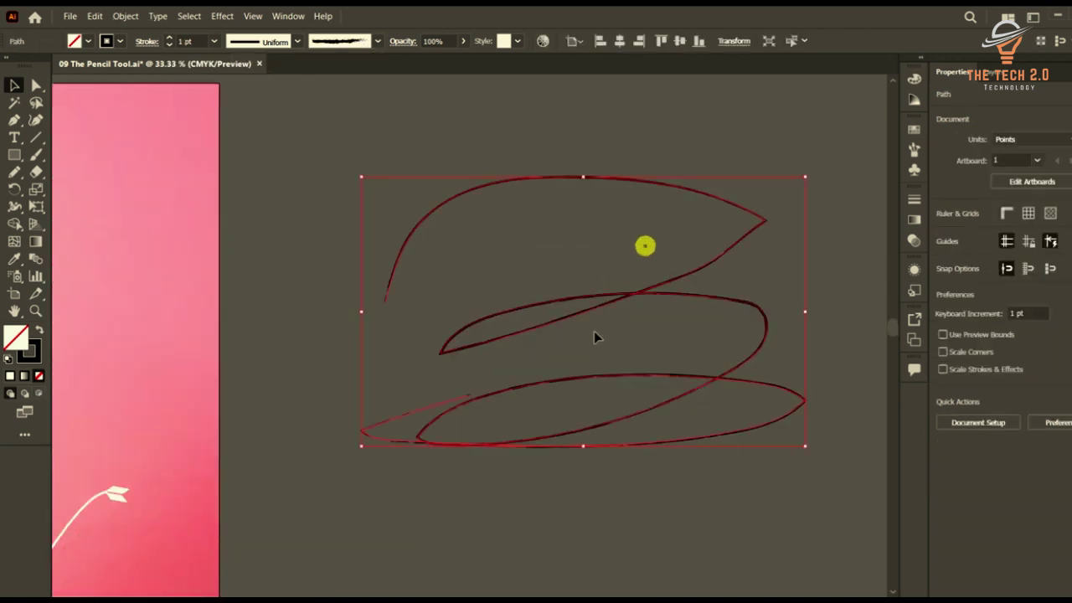
{"action": "key", "text": "ctrl+minus"}
{"action": "left_click", "coordinate": [758, 295]}
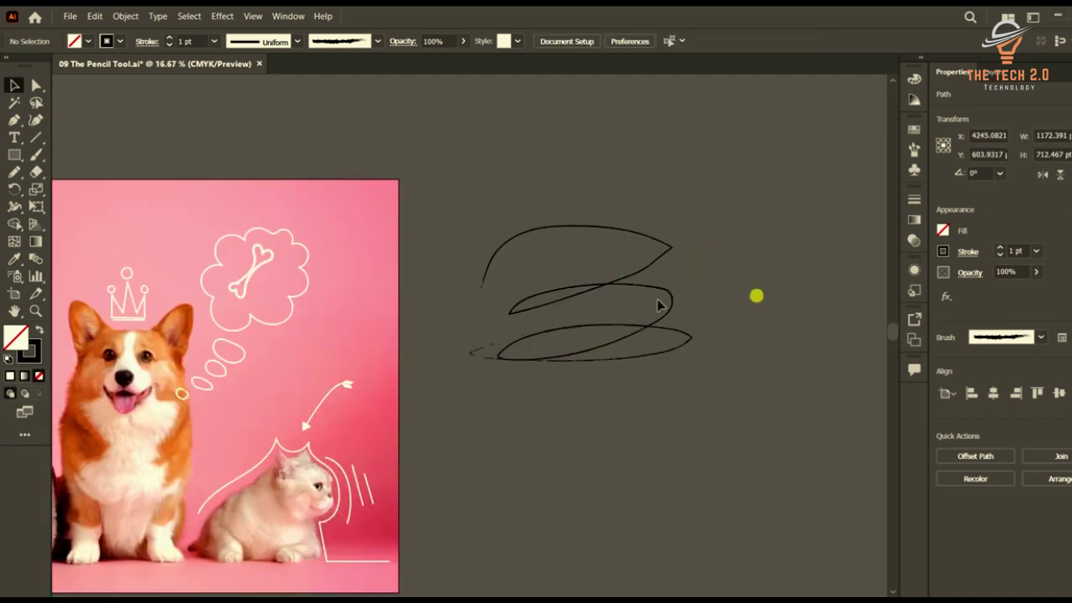
{"action": "scroll", "coordinate": [670, 306], "scroll_direction": "up", "scroll_amount": 3}
{"action": "scroll", "coordinate": [619, 271], "scroll_direction": "down", "scroll_amount": 3}
- Switch the scribble's brush to 5 pt. Round and delete the scribble
{"action": "left_click_drag", "start_coordinate": [689, 210], "coordinate": [597, 328]}
{"action": "left_click", "coordinate": [378, 40]}
{"action": "scroll", "coordinate": [308, 108], "scroll_direction": "up", "scroll_amount": 2}
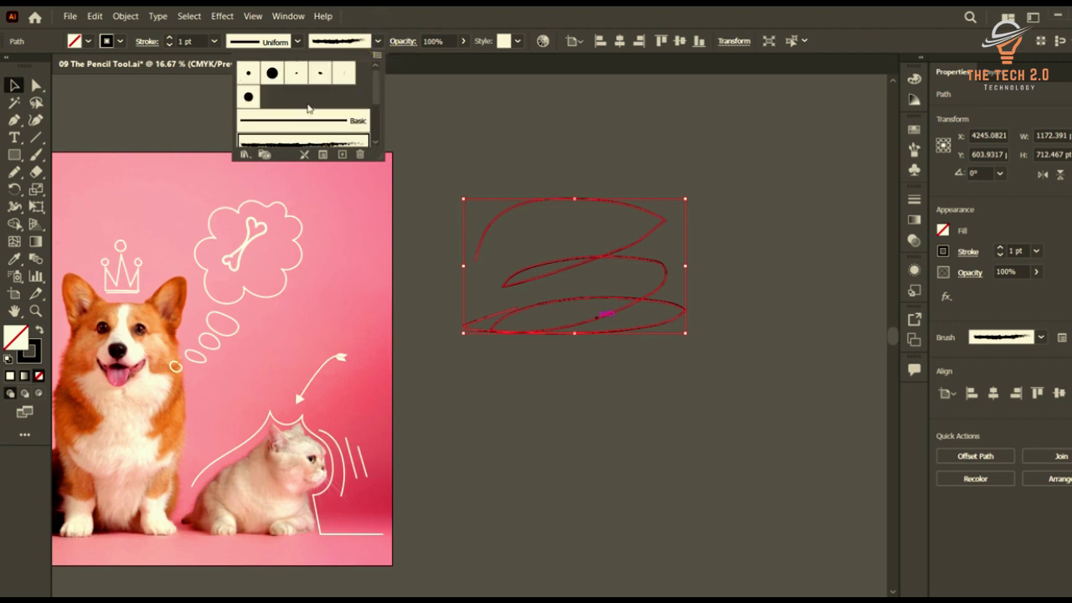
{"action": "left_click", "coordinate": [252, 76]}
{"action": "left_click", "coordinate": [564, 368]}
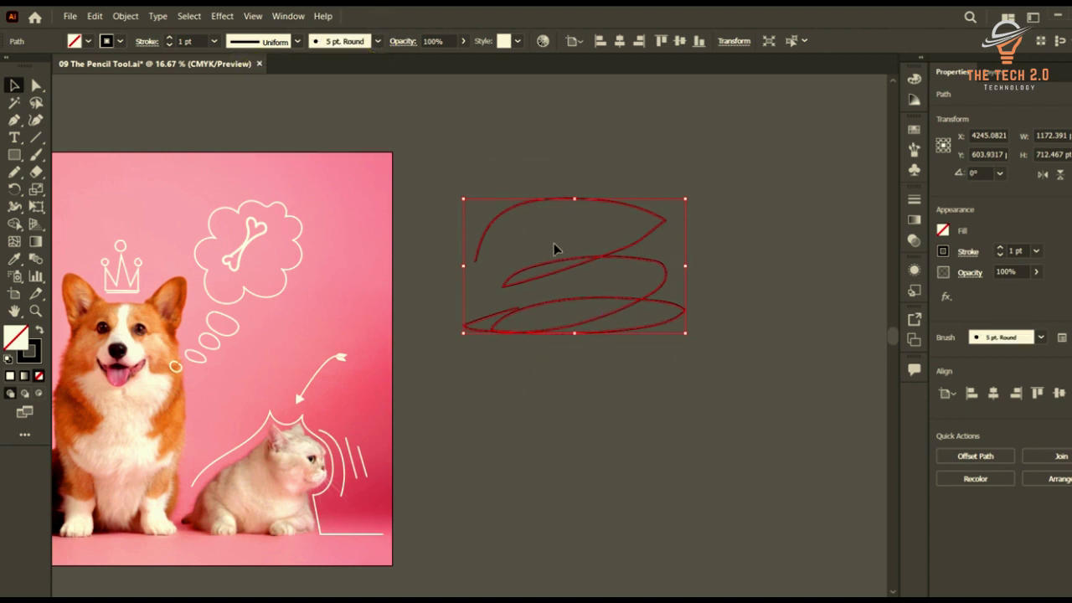
{"action": "key", "text": "Delete"}
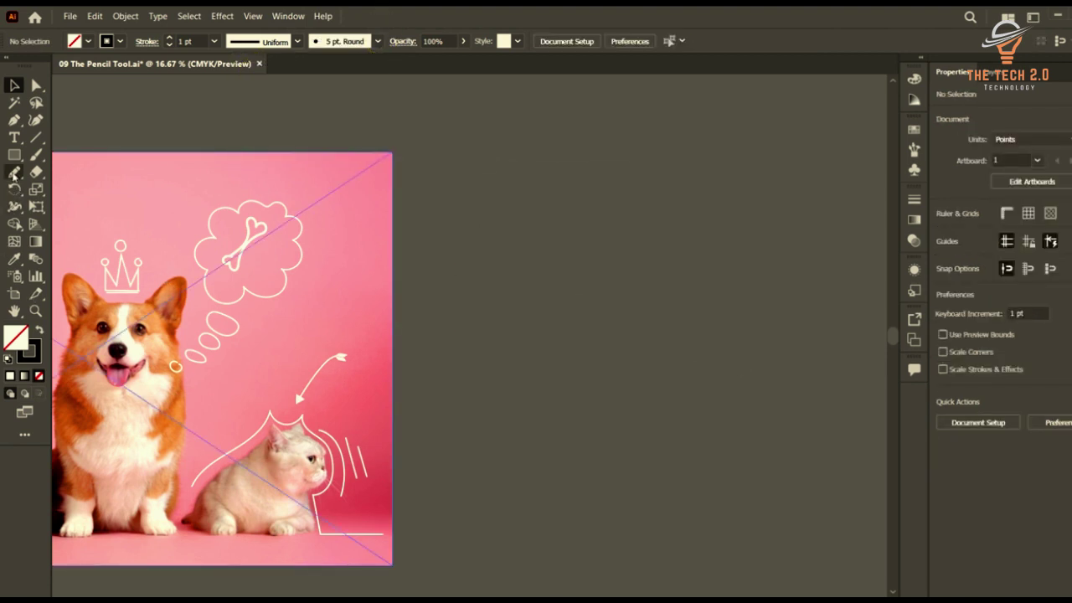
- Set the Pencil tool's fidelity fully to Smooth in its tool options
{"action": "left_click", "coordinate": [13, 174]}
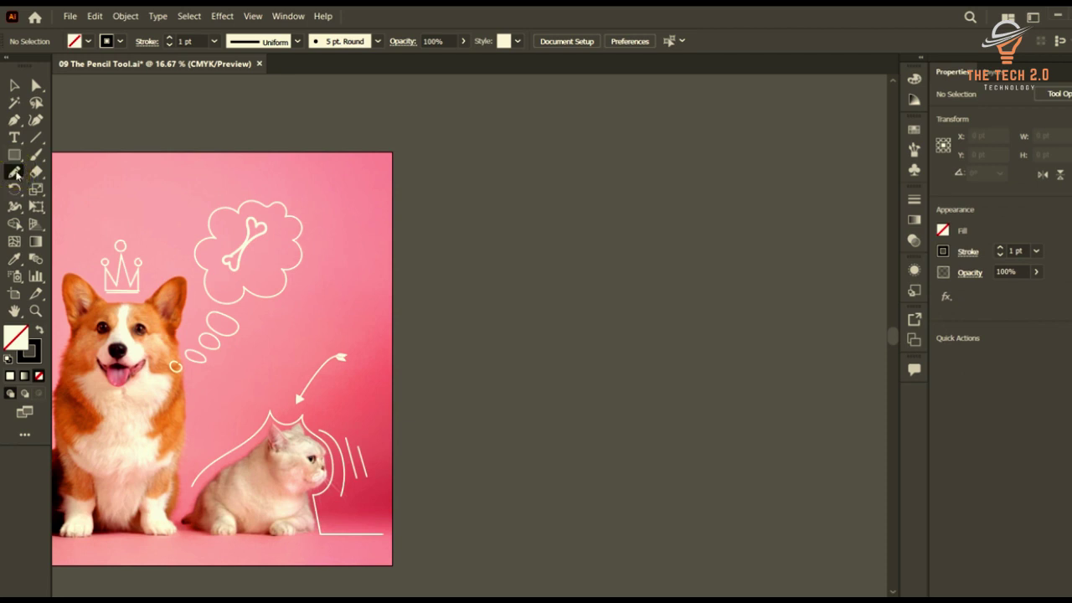
{"action": "double_click", "coordinate": [14, 173]}
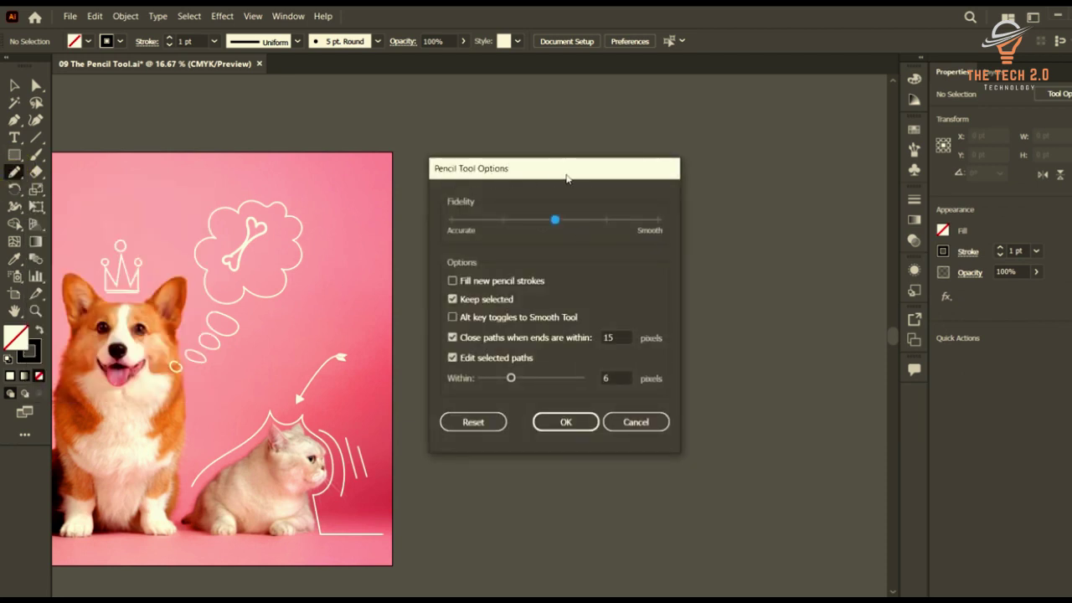
{"action": "mouse_move", "coordinate": [567, 173]}
{"action": "left_mouse_down"}
{"action": "mouse_move", "coordinate": [566, 156]}
{"action": "mouse_move", "coordinate": [512, 127]}
{"action": "mouse_move", "coordinate": [481, 144]}
{"action": "left_mouse_up"}
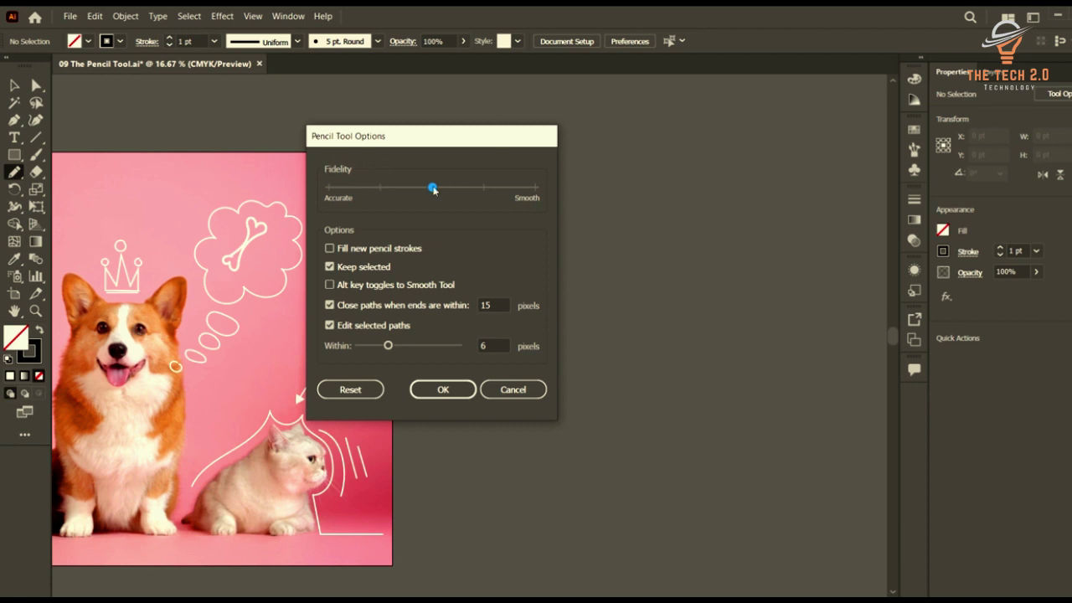
{"action": "left_click_drag", "start_coordinate": [433, 191], "coordinate": [380, 187]}
{"action": "left_click_drag", "start_coordinate": [386, 189], "coordinate": [427, 191]}
{"action": "left_click_drag", "start_coordinate": [435, 189], "coordinate": [585, 193]}
{"action": "left_click", "coordinate": [433, 387]}
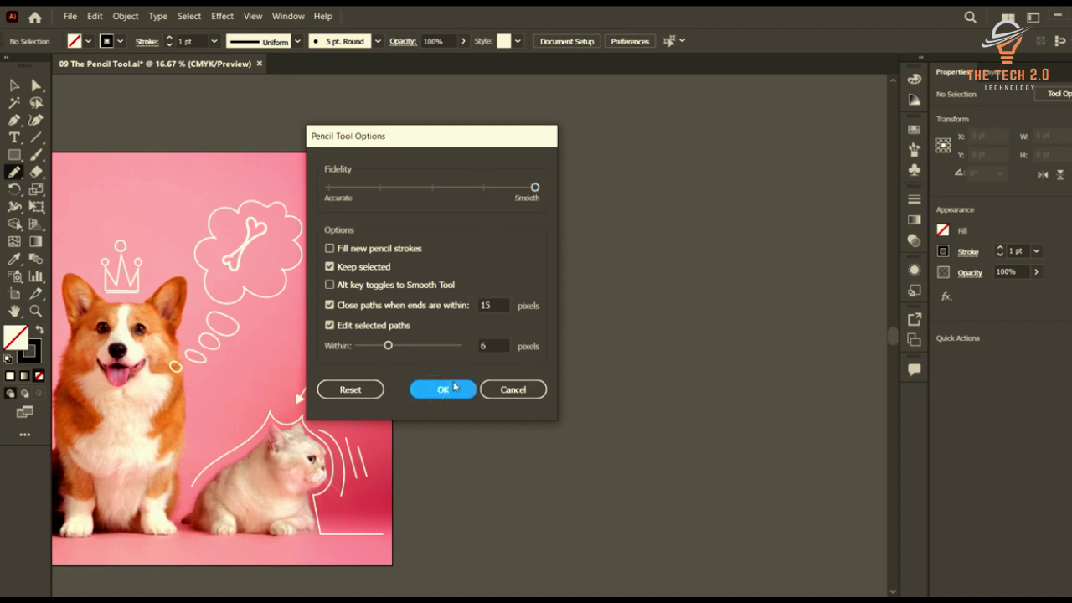
{"action": "left_click", "coordinate": [444, 389]}
- Draw a looping freehand path about 840 pt wide and 819 pt high beside the artboard and inspect its smoothness
{"action": "mouse_move", "coordinate": [512, 270]}
{"action": "left_mouse_down"}
{"action": "mouse_move", "coordinate": [589, 207]}
{"action": "mouse_move", "coordinate": [574, 231]}
{"action": "mouse_move", "coordinate": [576, 284]}
{"action": "left_mouse_up"}
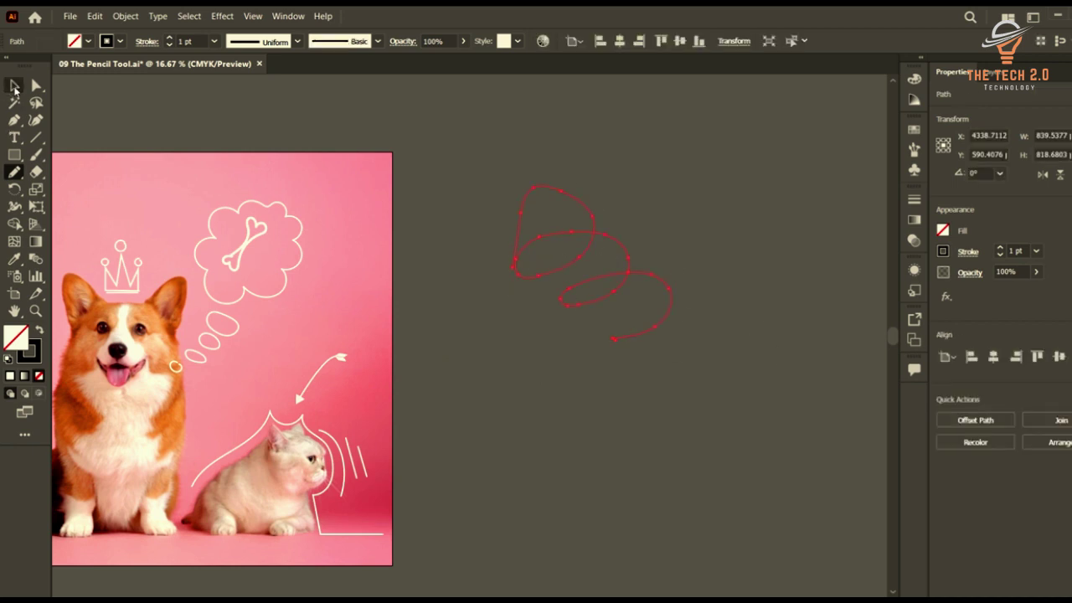
{"action": "left_click", "coordinate": [15, 85]}
{"action": "left_click", "coordinate": [525, 119]}
{"action": "scroll", "coordinate": [604, 221], "scroll_direction": "up", "scroll_amount": 3}
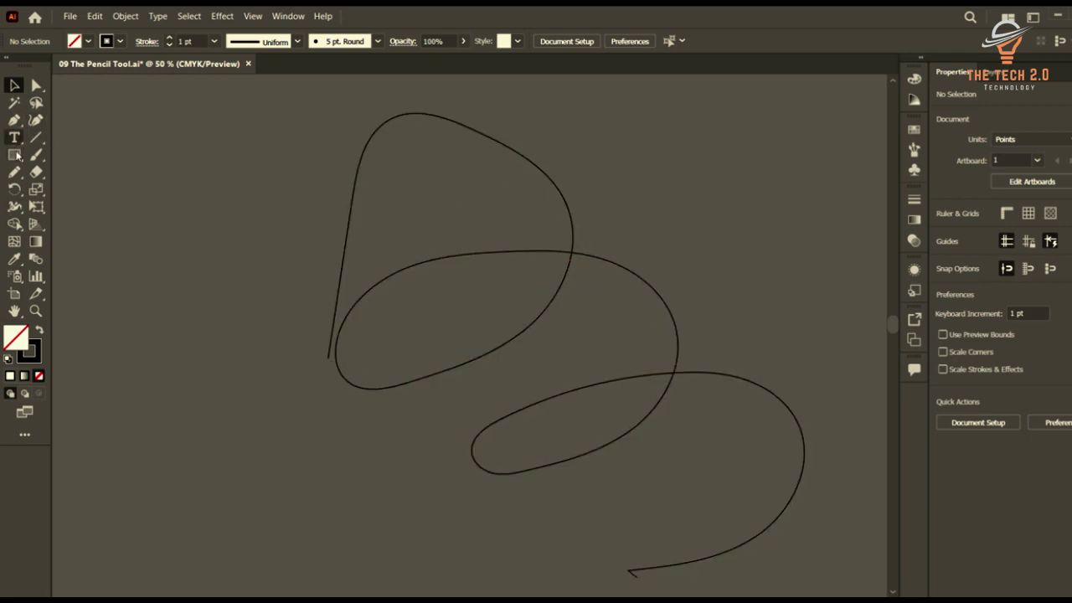
- Draw a smaller looping pencil path about 377 pt wide and 282 pt high next to the first one
{"action": "left_click", "coordinate": [15, 173]}
{"action": "scroll", "coordinate": [431, 232], "scroll_direction": "down", "scroll_amount": 1}
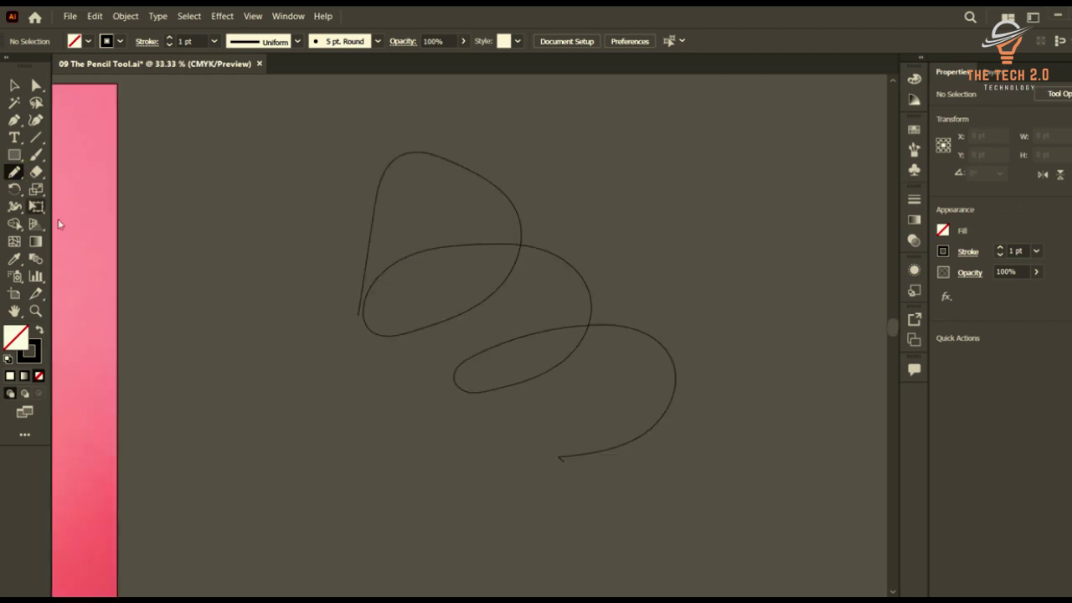
{"action": "mouse_move", "coordinate": [617, 183]}
{"action": "left_mouse_down"}
{"action": "mouse_move", "coordinate": [655, 210]}
{"action": "mouse_move", "coordinate": [655, 252]}
{"action": "mouse_move", "coordinate": [707, 275]}
{"action": "left_mouse_up"}
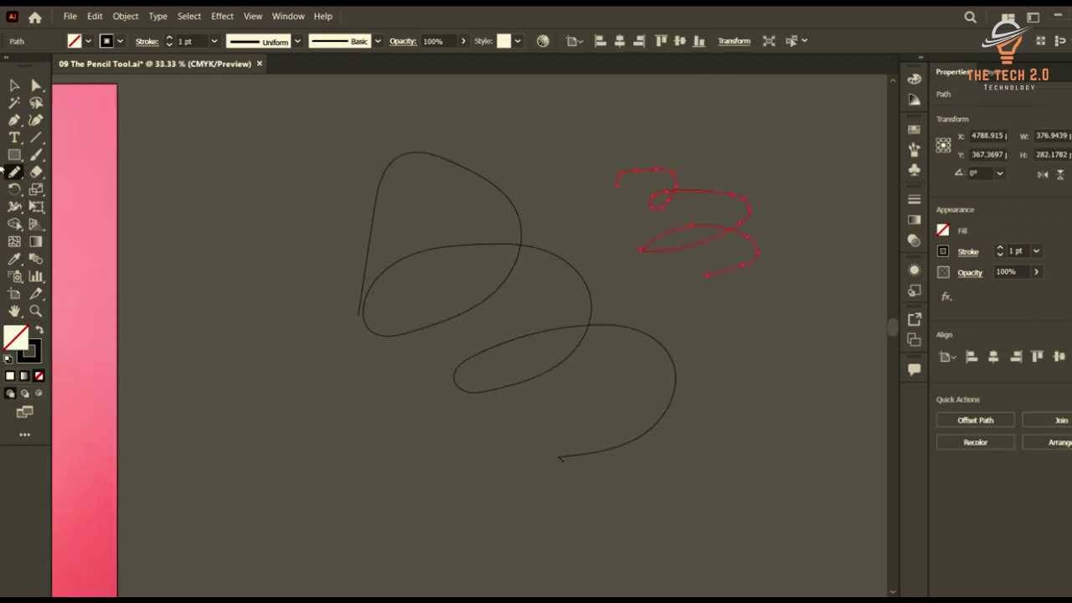
- Select both test pencil paths beside the artboard and delete them
{"action": "left_click", "coordinate": [14, 84]}
{"action": "scroll", "coordinate": [515, 159], "scroll_direction": "down", "scroll_amount": 3}
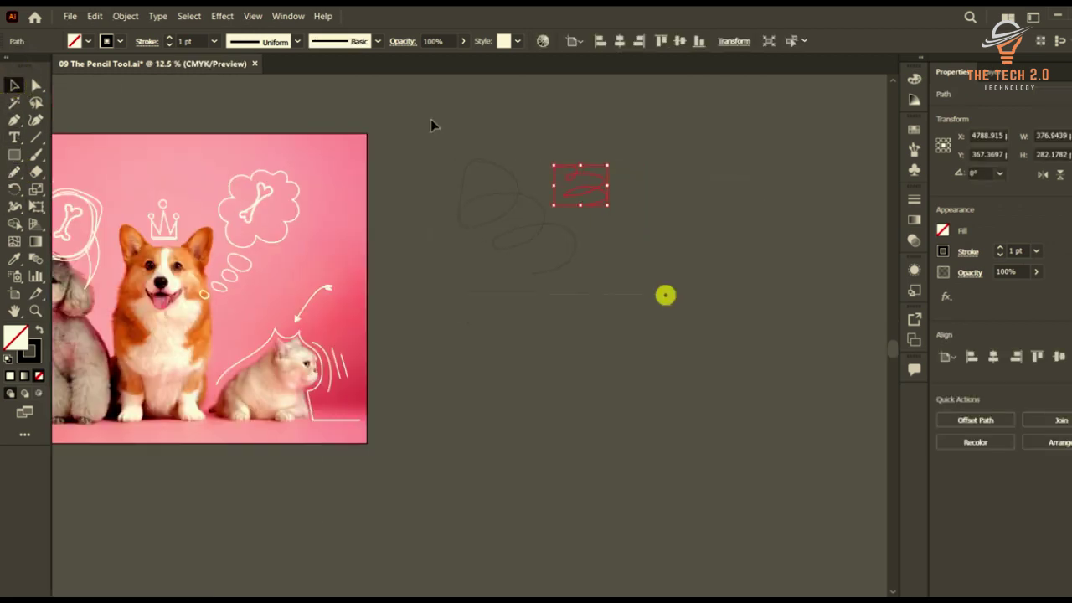
{"action": "left_click_drag", "start_coordinate": [665, 294], "coordinate": [539, 194]}
{"action": "scroll", "coordinate": [539, 187], "scroll_direction": "up", "scroll_amount": 1}
{"action": "key", "text": "Delete"}
- Place the linked pets-3715733 photo beside the artboard, sized to match the artboard and aligned with its top edge
{"action": "scroll", "coordinate": [591, 244], "scroll_direction": "down", "scroll_amount": 2}
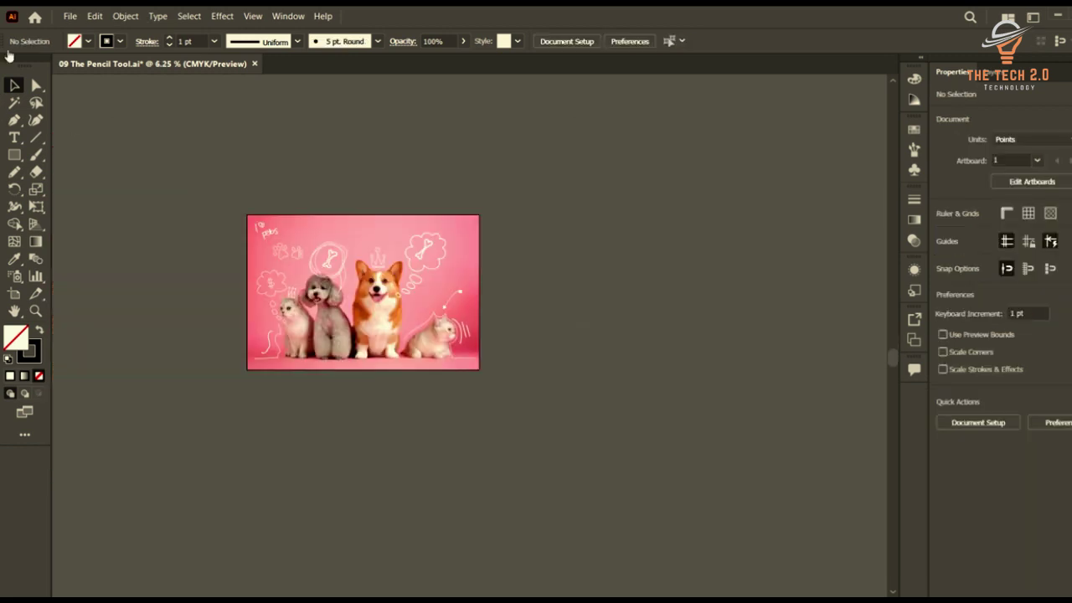
{"action": "left_click", "coordinate": [67, 17]}
{"action": "left_click", "coordinate": [137, 242]}
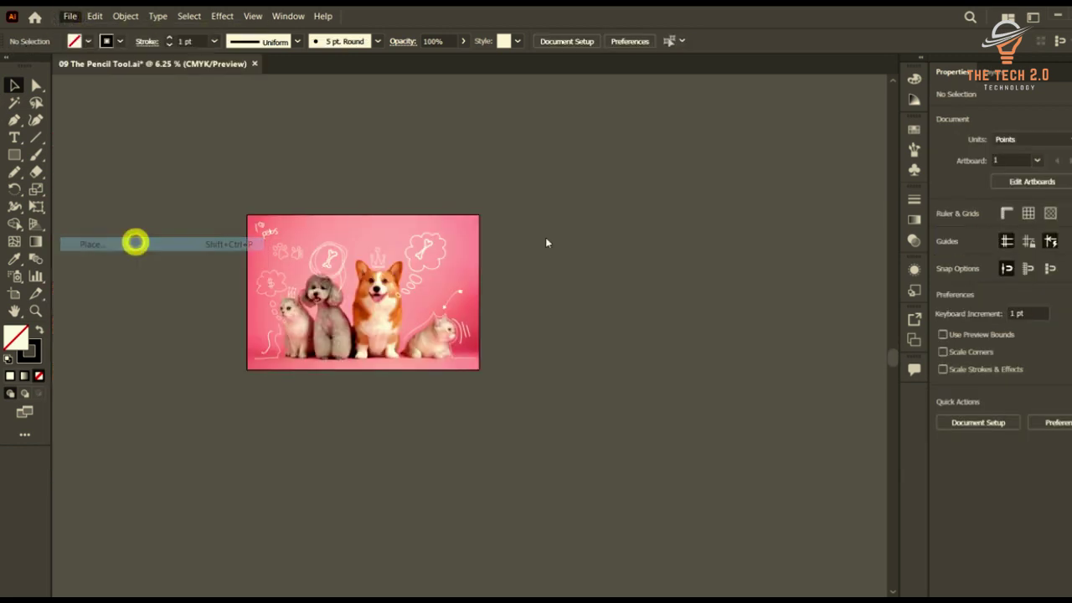
{"action": "left_click", "coordinate": [412, 132]}
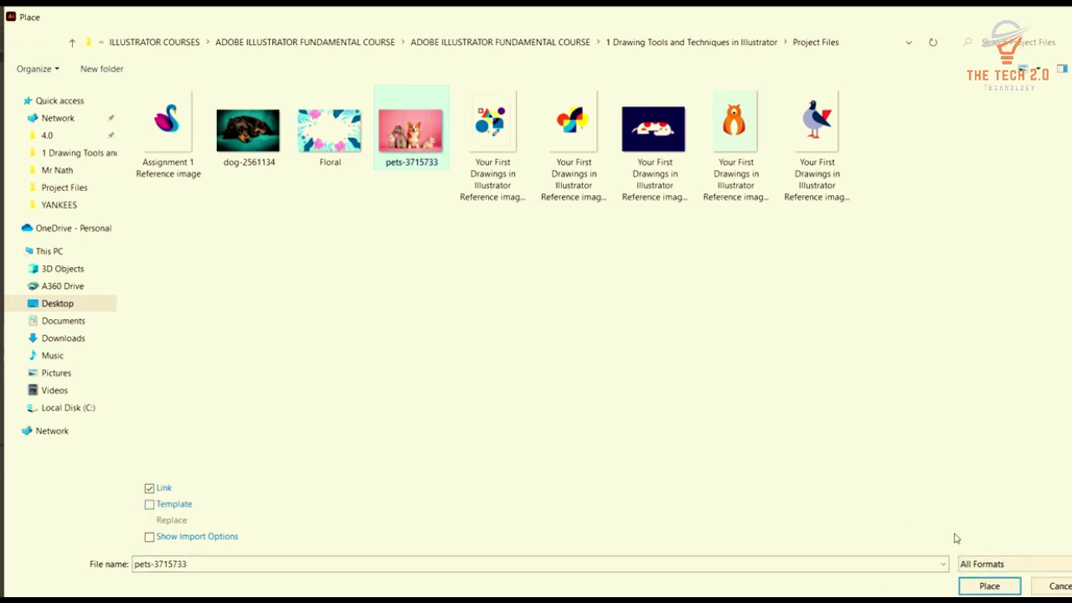
{"action": "left_click", "coordinate": [989, 586]}
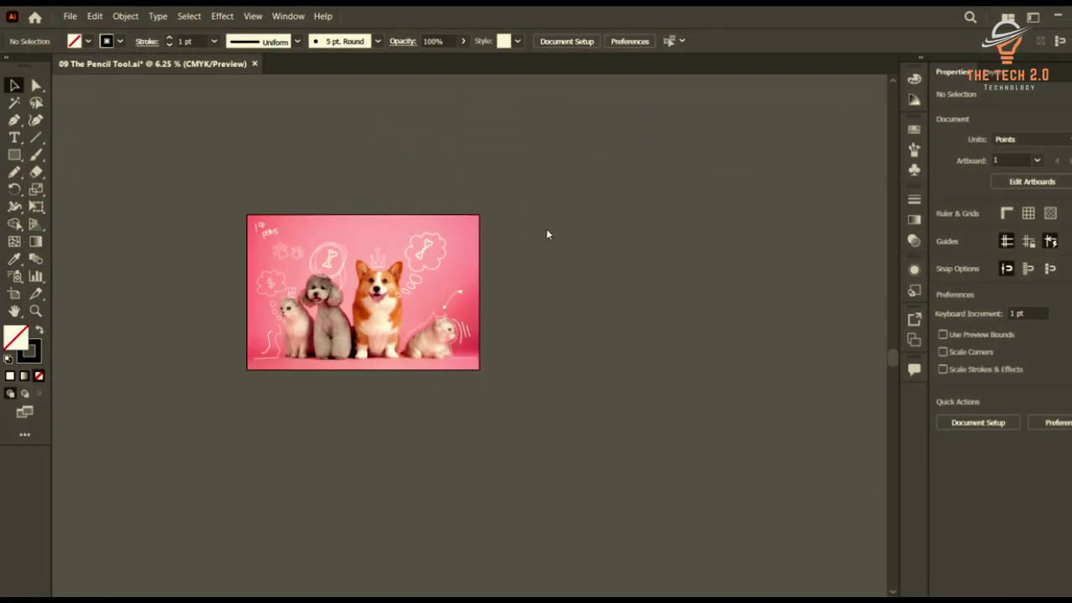
{"action": "scroll", "coordinate": [547, 229], "scroll_direction": "up", "scroll_amount": 2}
{"action": "scroll", "coordinate": [414, 220], "scroll_direction": "down", "scroll_amount": 2}
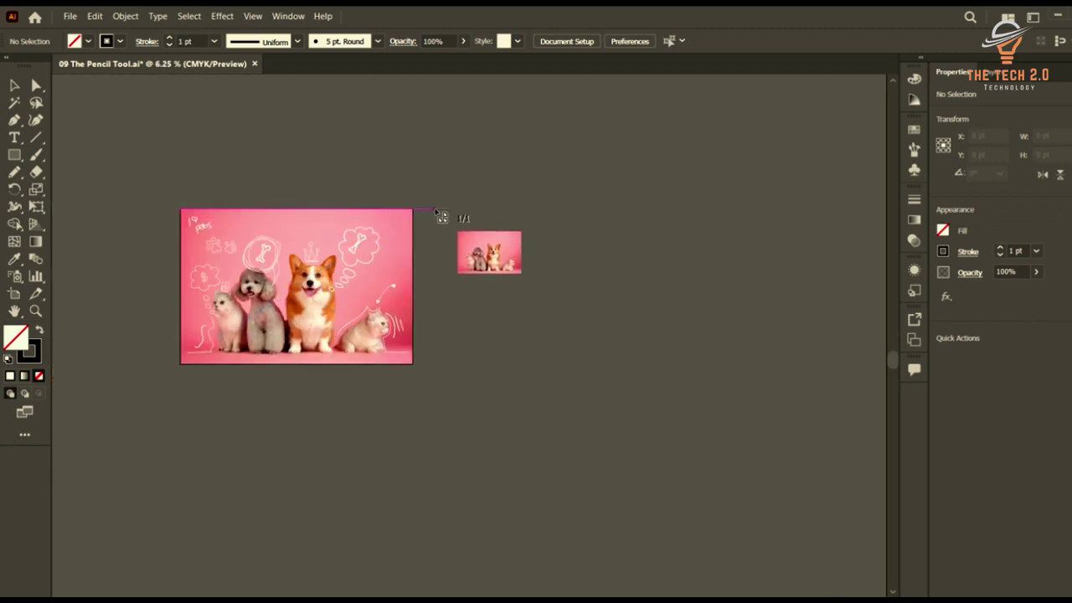
{"action": "left_click_drag", "start_coordinate": [435, 210], "coordinate": [668, 365]}
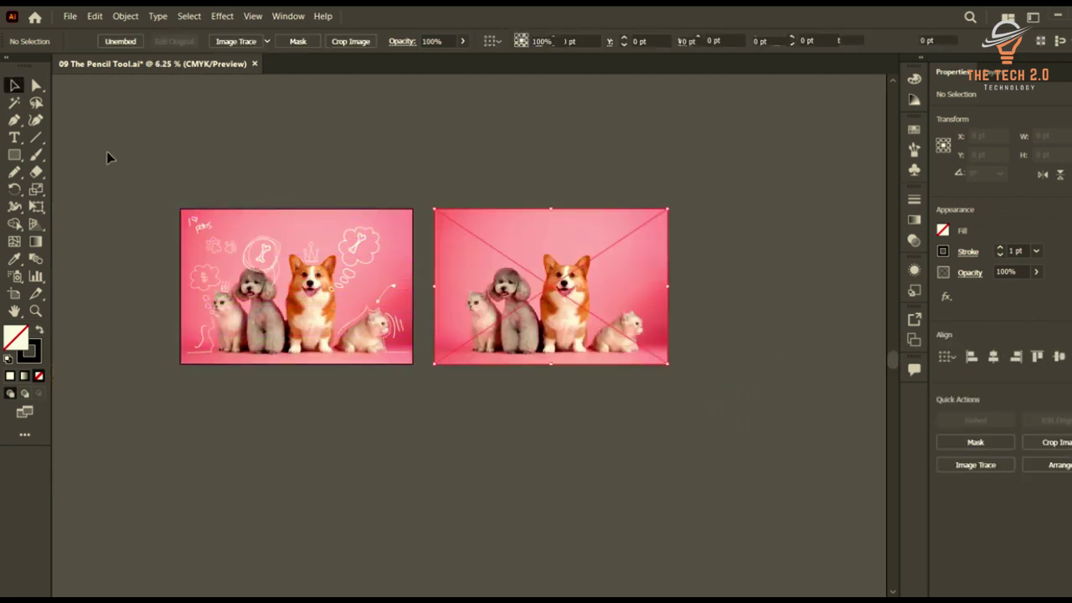
- Add a new layer on top and lock Layer 2, which holds the placed photo, checking that the photo cannot be selected
{"action": "left_click", "coordinate": [997, 72]}
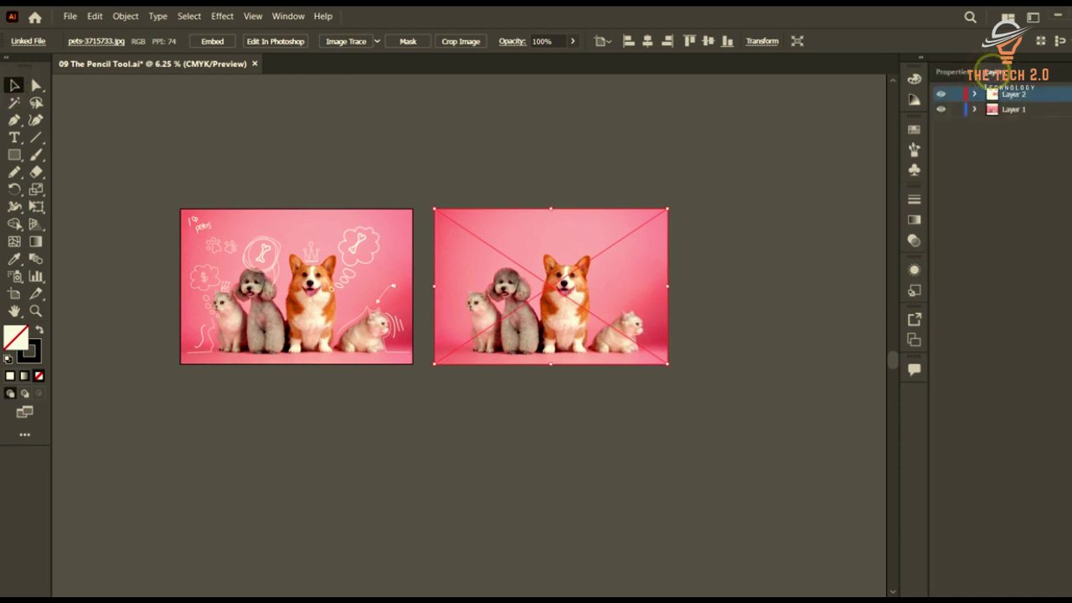
{"action": "left_click", "coordinate": [1054, 591]}
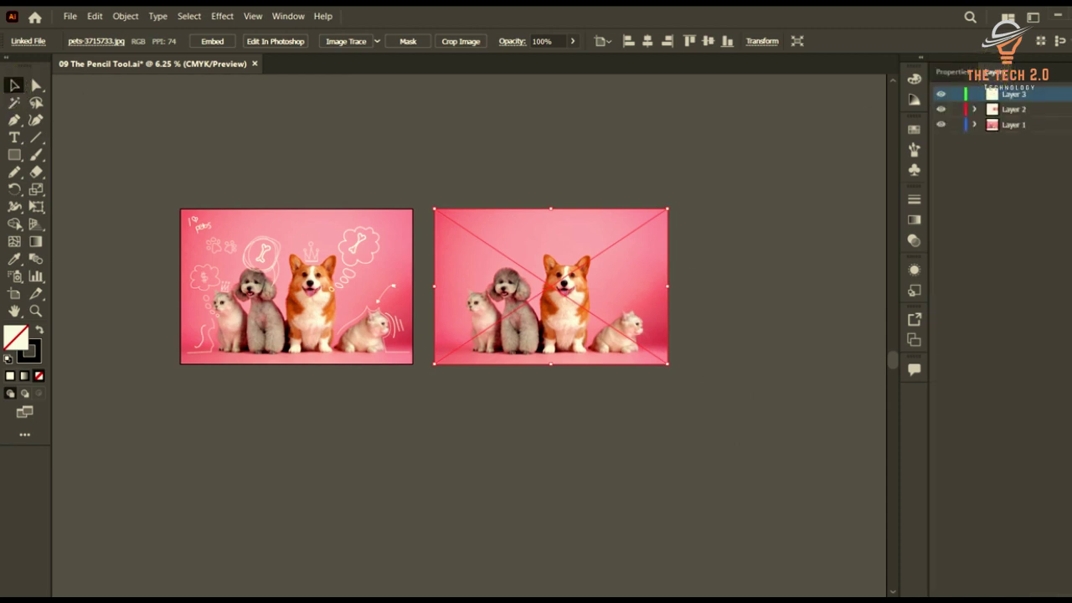
{"action": "left_click", "coordinate": [1048, 110]}
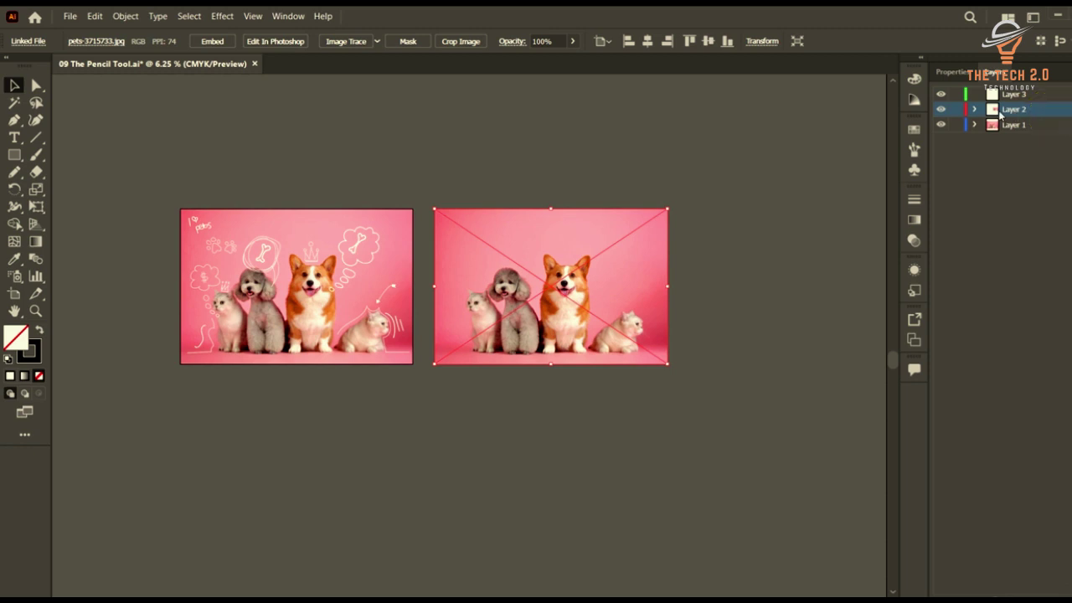
{"action": "left_click", "coordinate": [718, 278]}
{"action": "left_click", "coordinate": [551, 277]}
{"action": "left_click", "coordinate": [957, 109]}
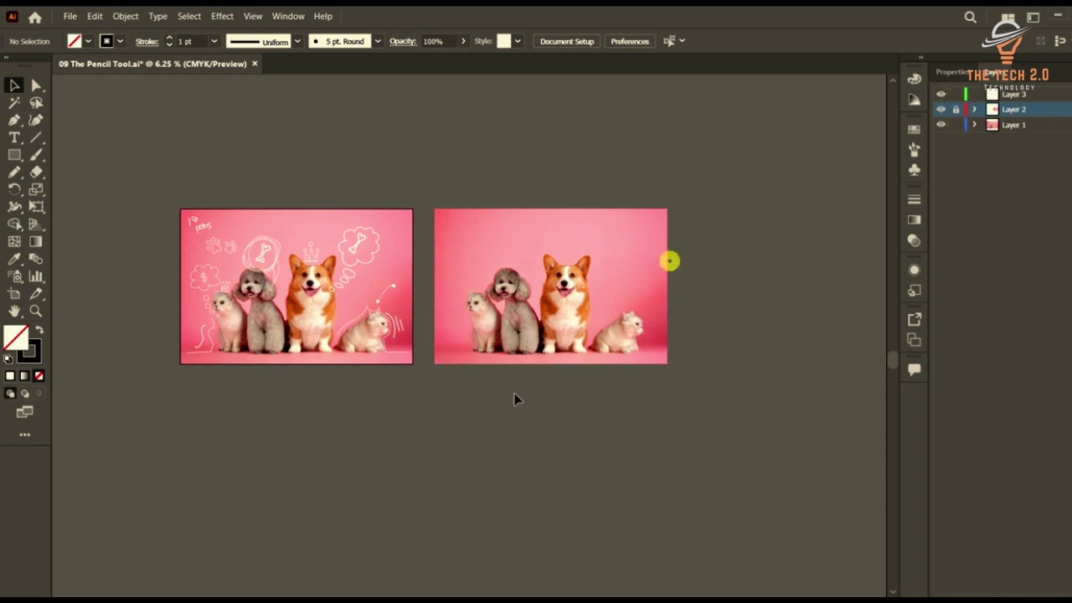
{"action": "left_click_drag", "start_coordinate": [682, 266], "coordinate": [452, 458]}
{"action": "left_click_drag", "start_coordinate": [753, 361], "coordinate": [261, 205]}
{"action": "left_click", "coordinate": [538, 154]}
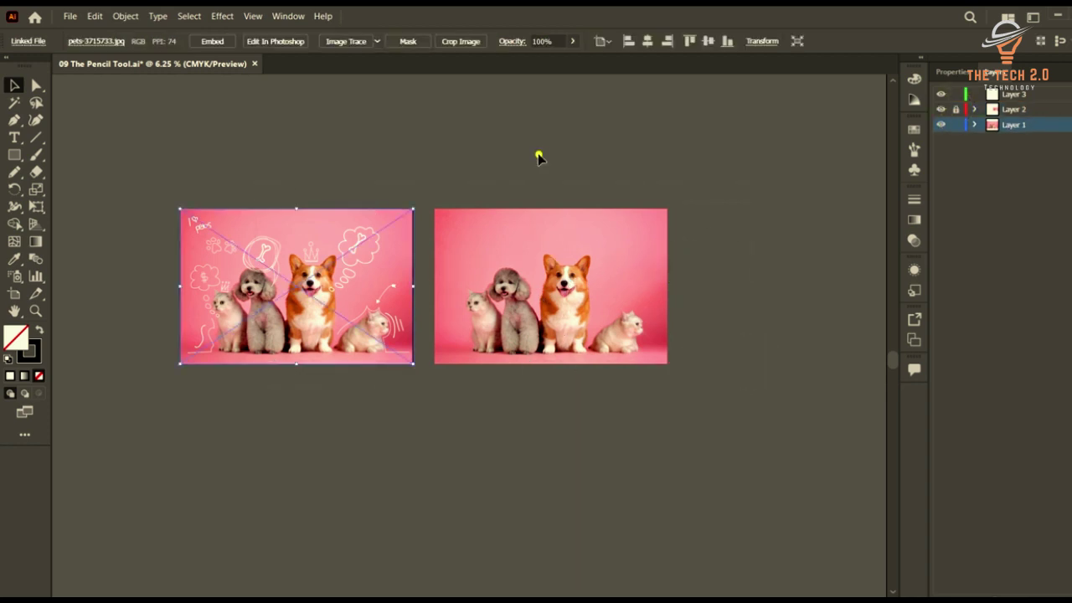
- Set up the Pencil tool with a 2 pt white stroke
{"action": "scroll", "coordinate": [544, 292], "scroll_direction": "up", "scroll_amount": 1}
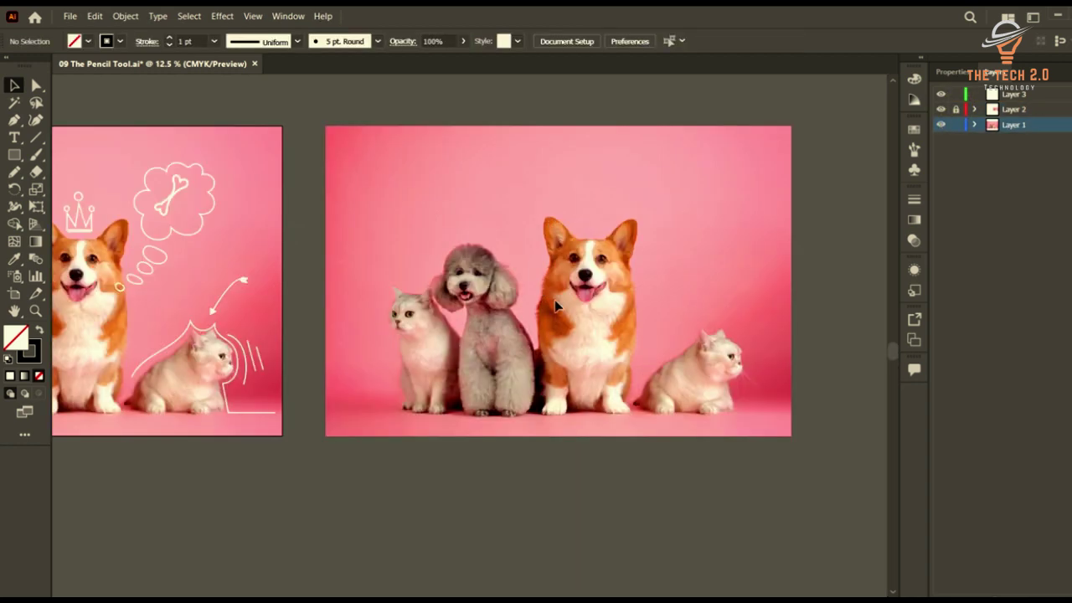
{"action": "scroll", "coordinate": [356, 188], "scroll_direction": "left", "scroll_amount": 3}
{"action": "scroll", "coordinate": [355, 187], "scroll_direction": "down", "scroll_amount": 1}
{"action": "scroll", "coordinate": [368, 210], "scroll_direction": "left", "scroll_amount": 2}
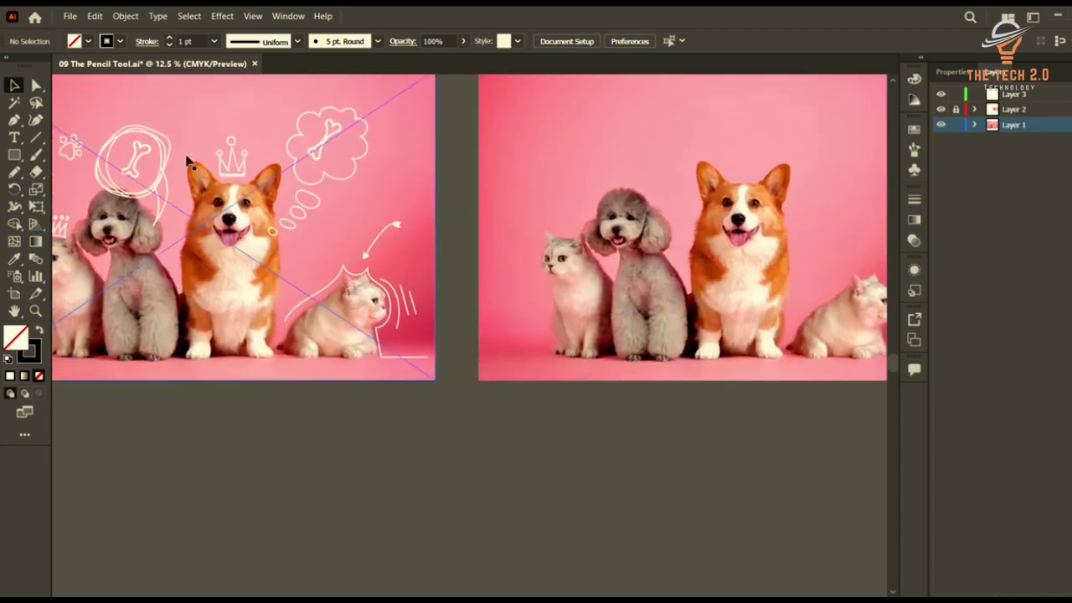
{"action": "scroll", "coordinate": [555, 266], "scroll_direction": "up", "scroll_amount": 1}
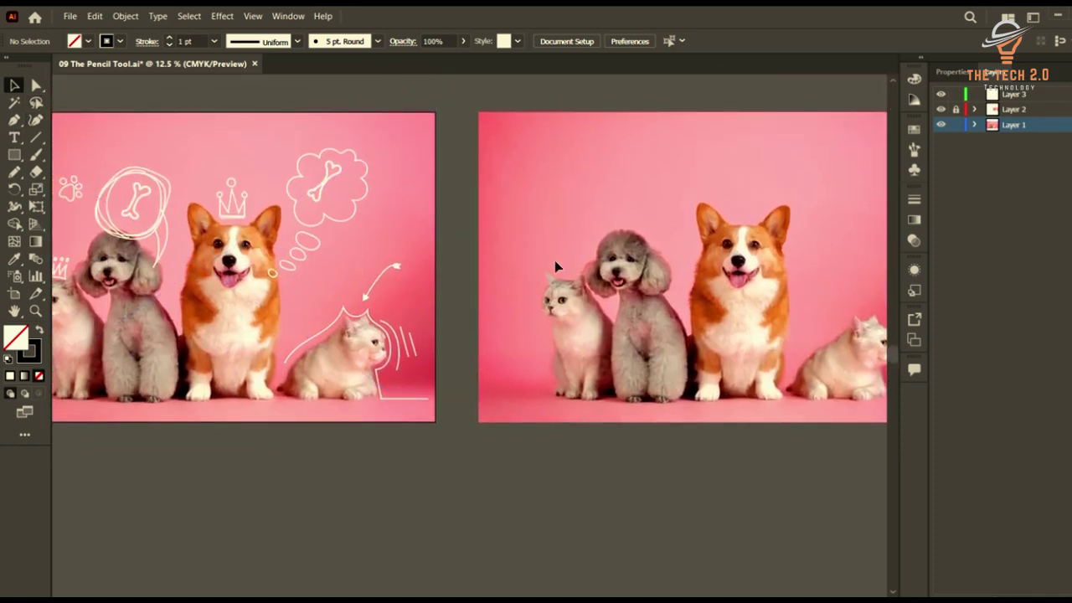
{"action": "scroll", "coordinate": [545, 203], "scroll_direction": "up", "scroll_amount": 1}
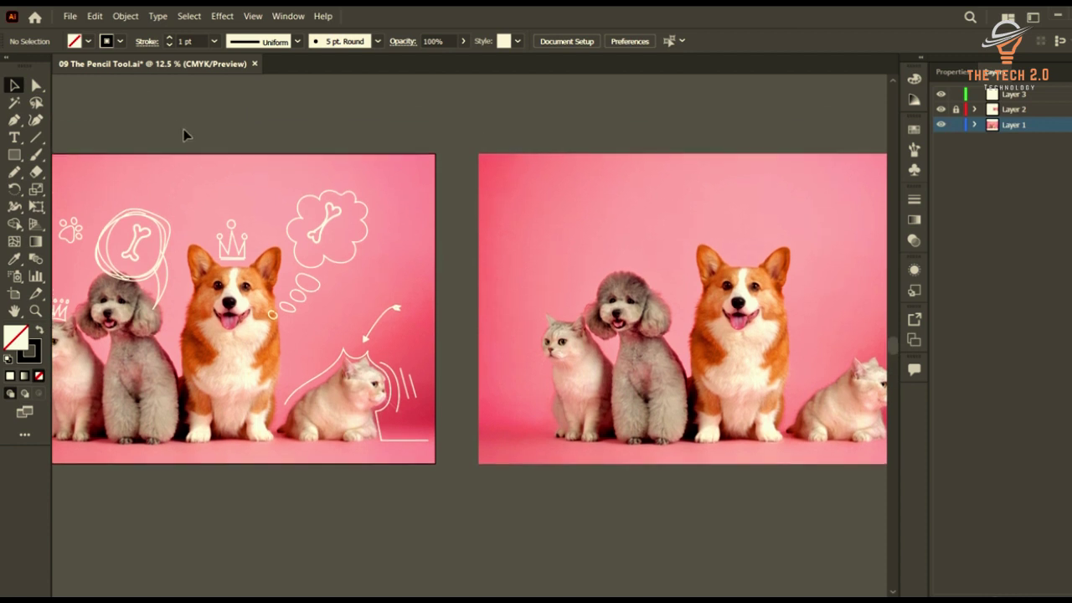
{"action": "left_click", "coordinate": [214, 42]}
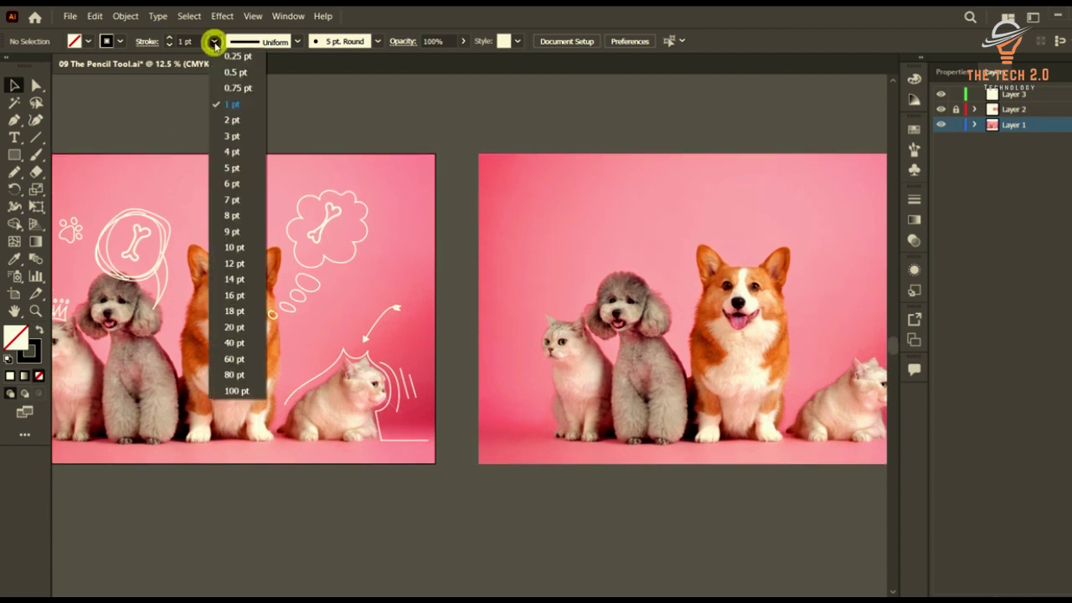
{"action": "left_click", "coordinate": [227, 122]}
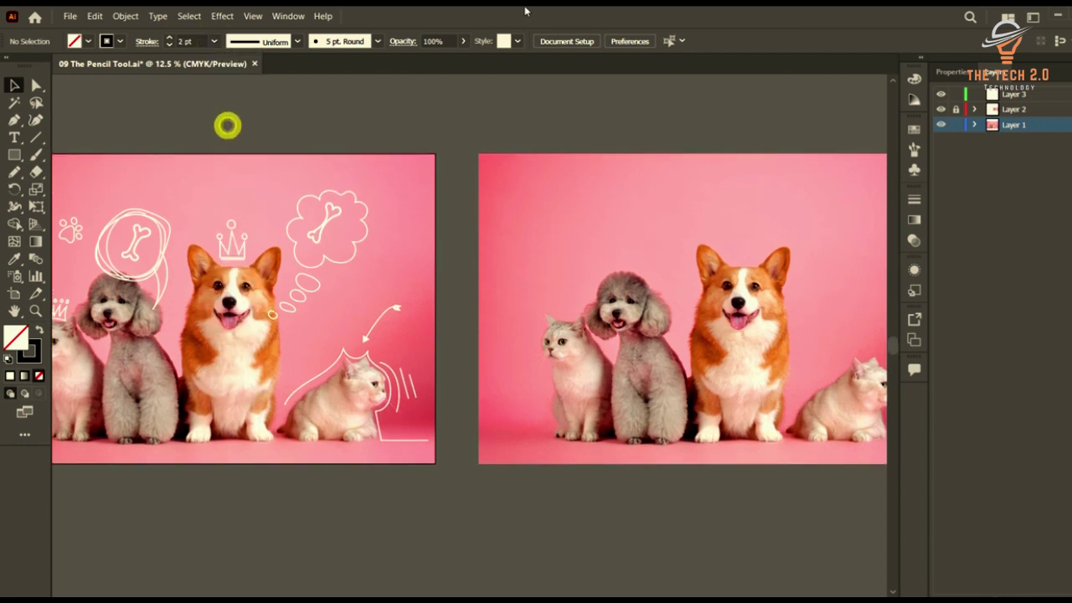
{"action": "left_click", "coordinate": [15, 171]}
{"action": "scroll", "coordinate": [168, 77], "scroll_direction": "down", "scroll_amount": 1}
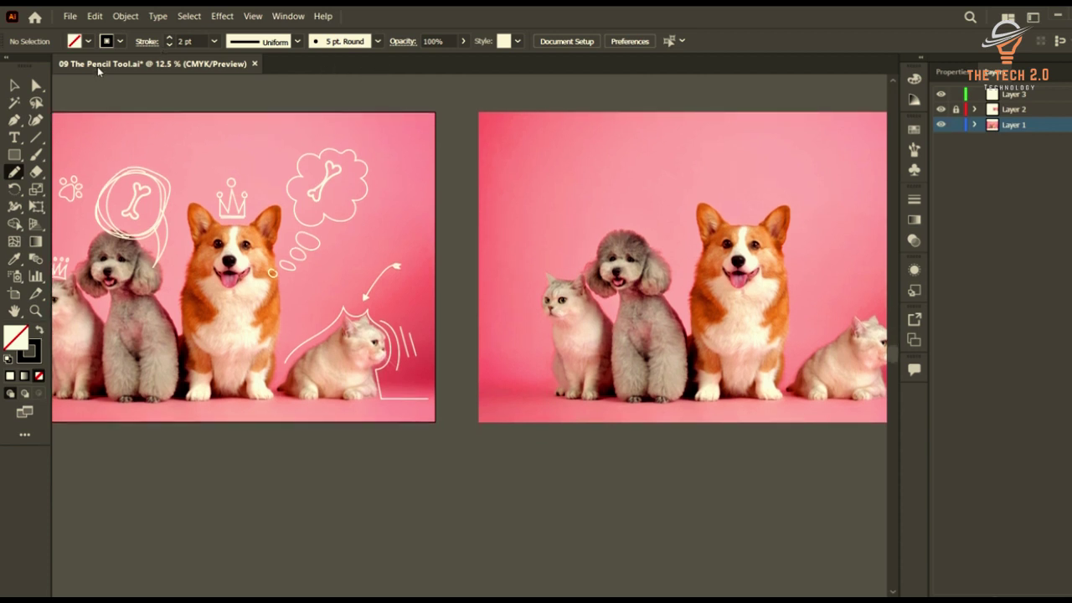
{"action": "left_click", "coordinate": [121, 41]}
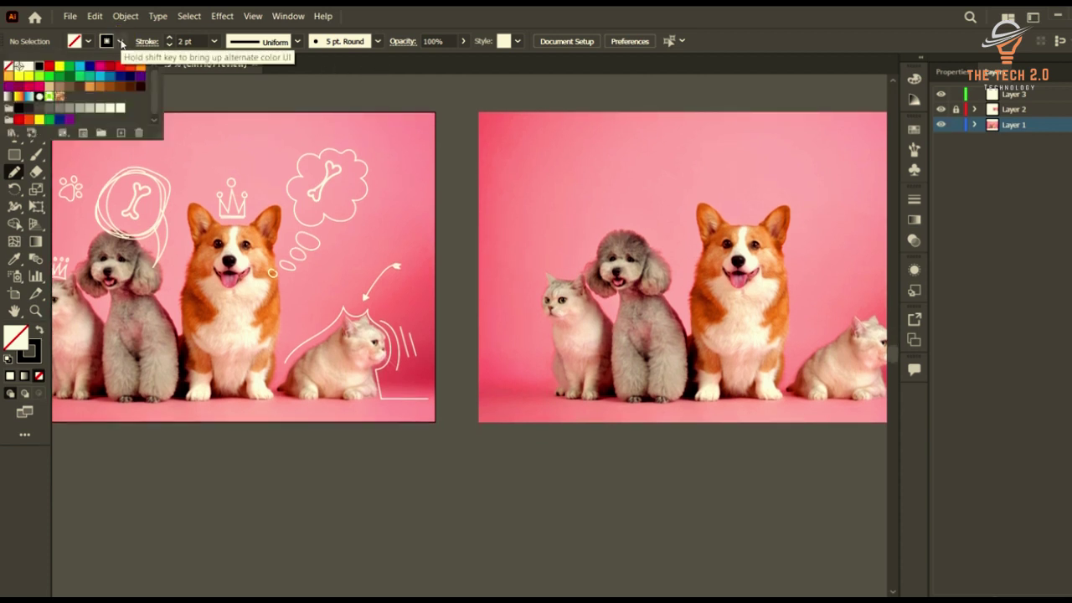
{"action": "left_click", "coordinate": [29, 66]}
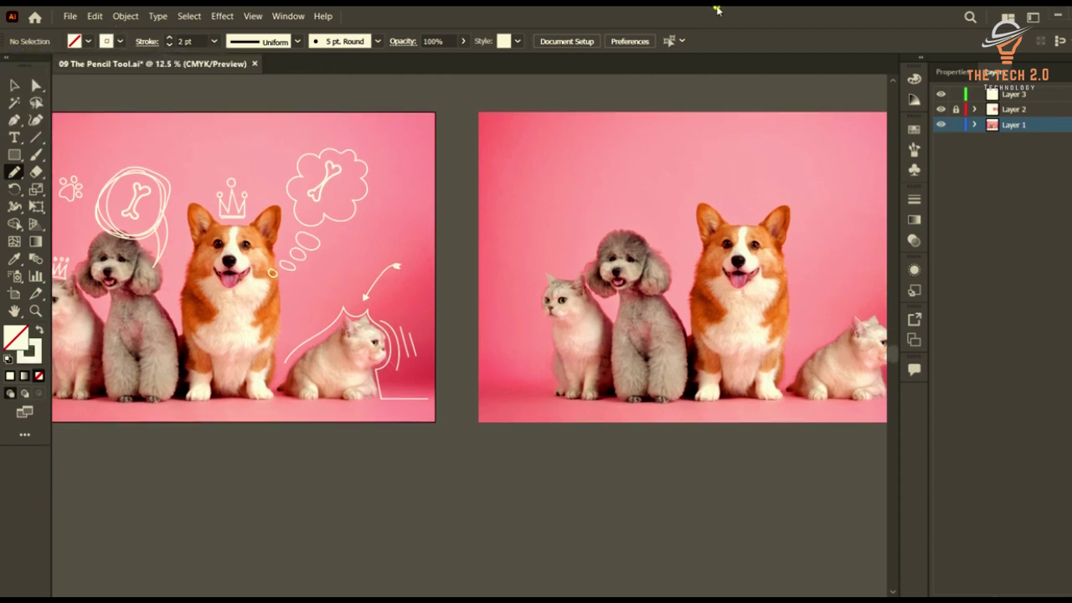
- Draw a freehand zigzag test stroke on Layer 3 above the poodle in the placed photo and inspect its thickness
{"action": "scroll", "coordinate": [651, 153], "scroll_direction": "up", "scroll_amount": 1}
{"action": "left_click", "coordinate": [1029, 95]}
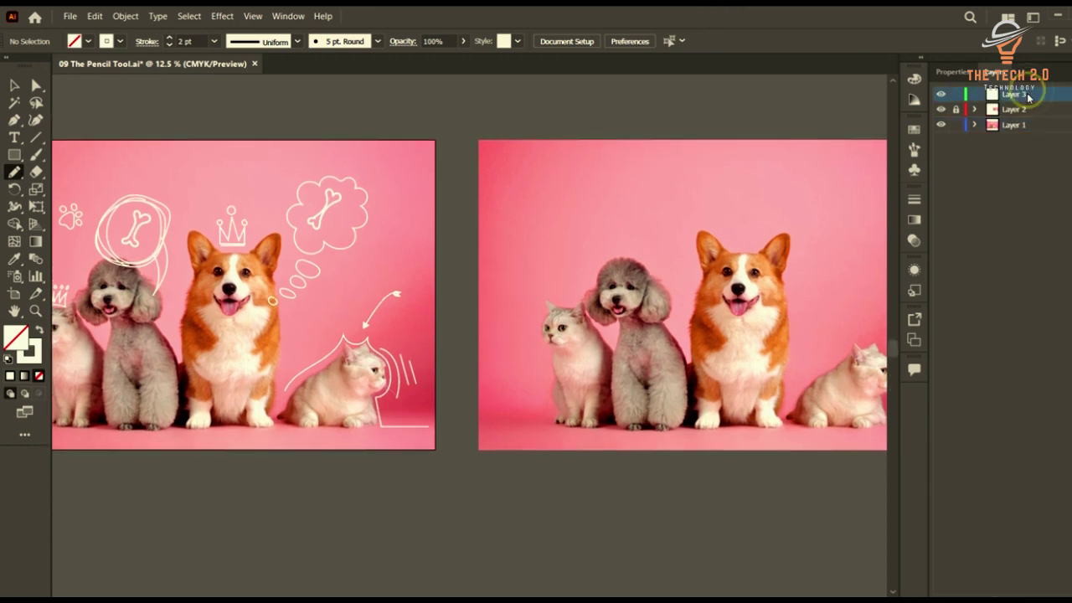
{"action": "mouse_move", "coordinate": [592, 220]}
{"action": "left_mouse_down"}
{"action": "mouse_move", "coordinate": [641, 184]}
{"action": "mouse_move", "coordinate": [648, 268]}
{"action": "left_mouse_up"}
{"action": "scroll", "coordinate": [657, 211], "scroll_direction": "up", "scroll_amount": 1}
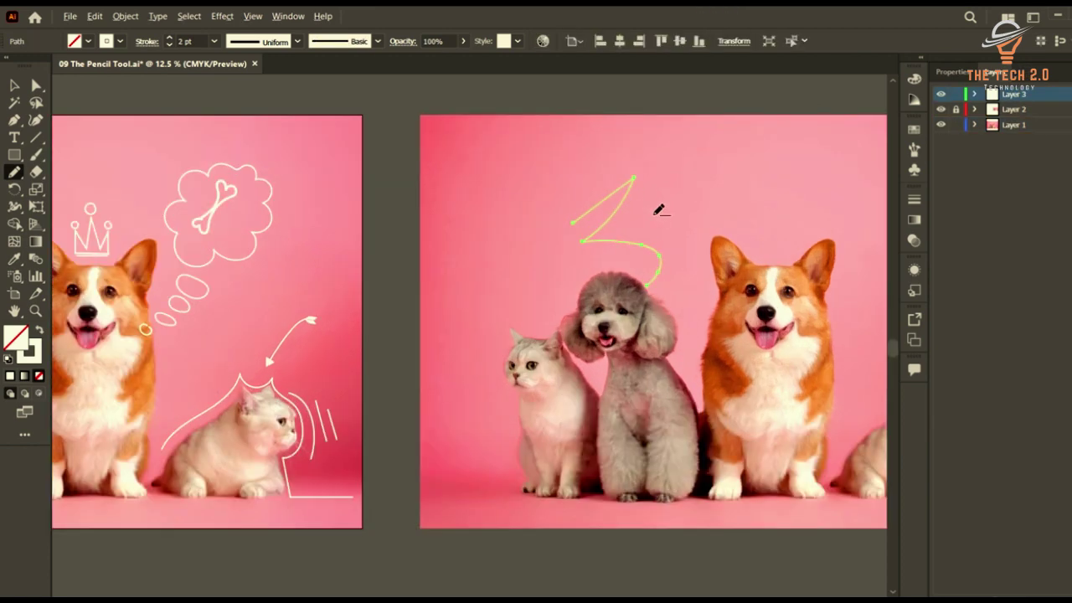
{"action": "scroll", "coordinate": [660, 210], "scroll_direction": "up", "scroll_amount": 2}
{"action": "scroll", "coordinate": [645, 371], "scroll_direction": "up", "scroll_amount": 1}
{"action": "left_click", "coordinate": [15, 85]}
{"action": "left_click", "coordinate": [182, 160]}
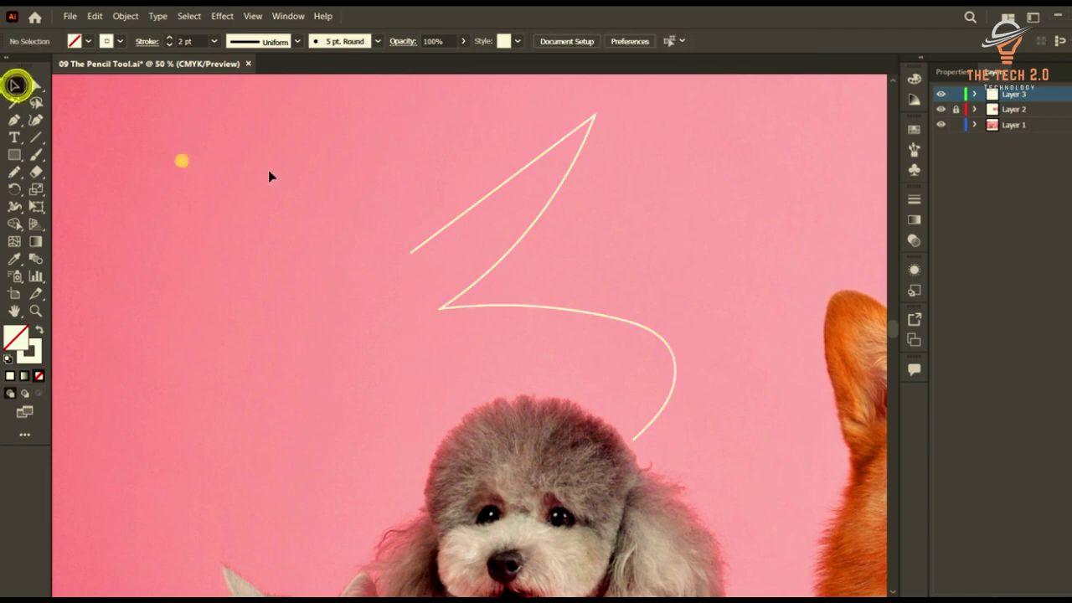
- Set the pencil stroke to 5 pt and draw a curved test stroke near the placed photo's upper-left corner
{"action": "scroll", "coordinate": [270, 176], "scroll_direction": "down", "scroll_amount": 4}
{"action": "scroll", "coordinate": [280, 203], "scroll_direction": "left", "scroll_amount": 3}
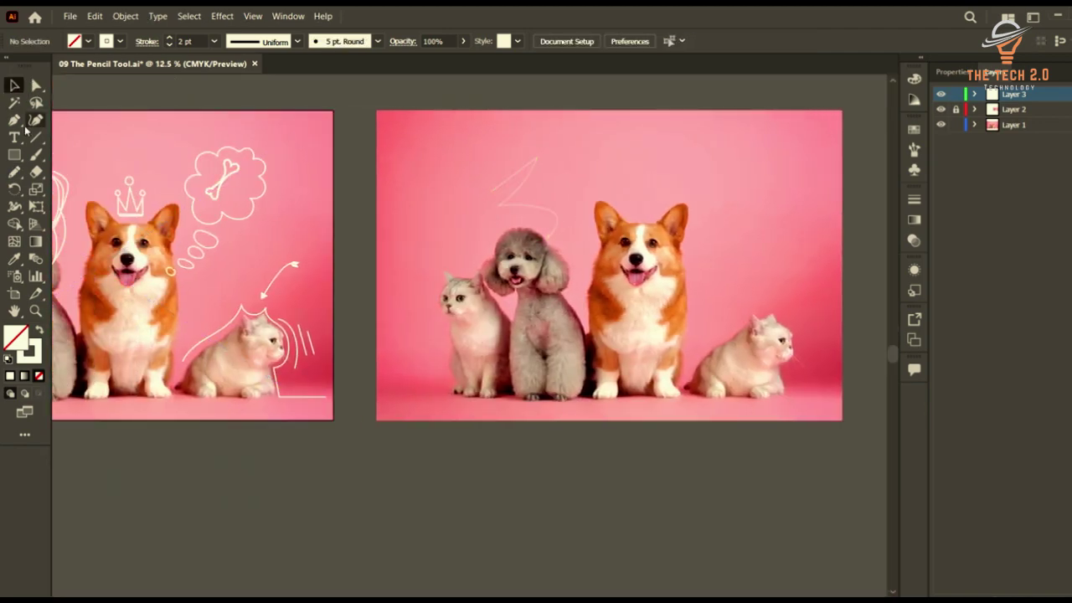
{"action": "left_click", "coordinate": [14, 172]}
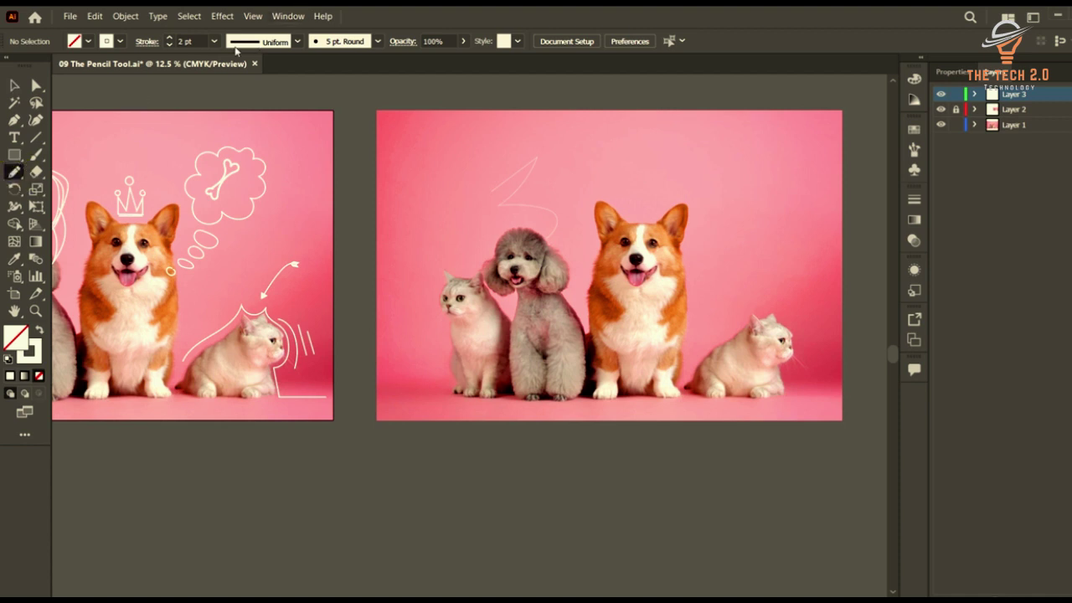
{"action": "left_click", "coordinate": [215, 41]}
{"action": "left_click", "coordinate": [235, 168]}
{"action": "left_click_drag", "start_coordinate": [381, 143], "coordinate": [462, 191]}
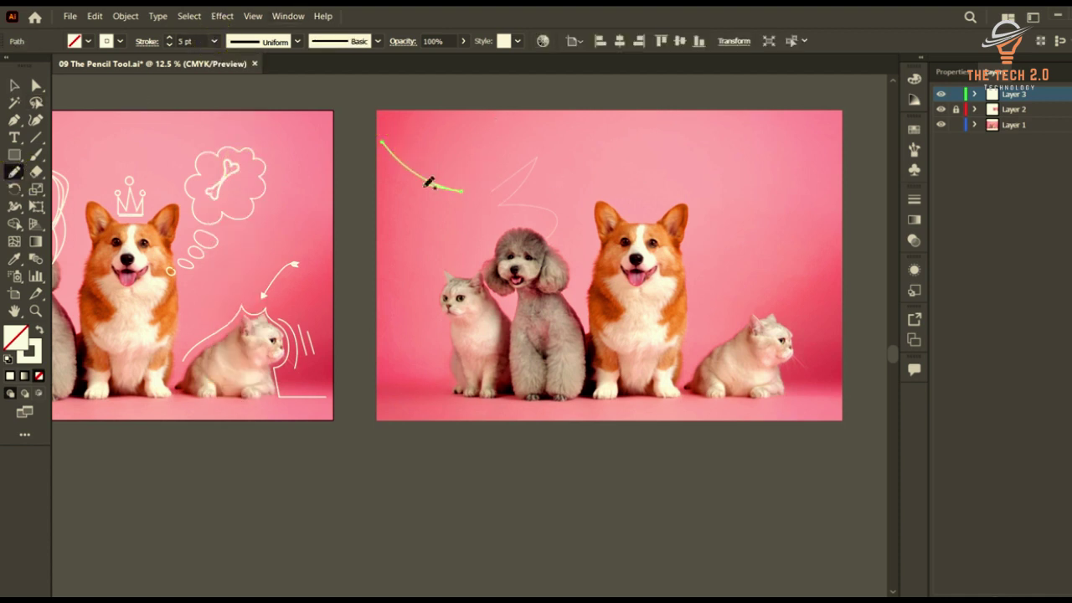
{"action": "scroll", "coordinate": [480, 204], "scroll_direction": "up", "scroll_amount": 2}
{"action": "left_click", "coordinate": [17, 87]}
{"action": "scroll", "coordinate": [398, 176], "scroll_direction": "up", "scroll_amount": 1}
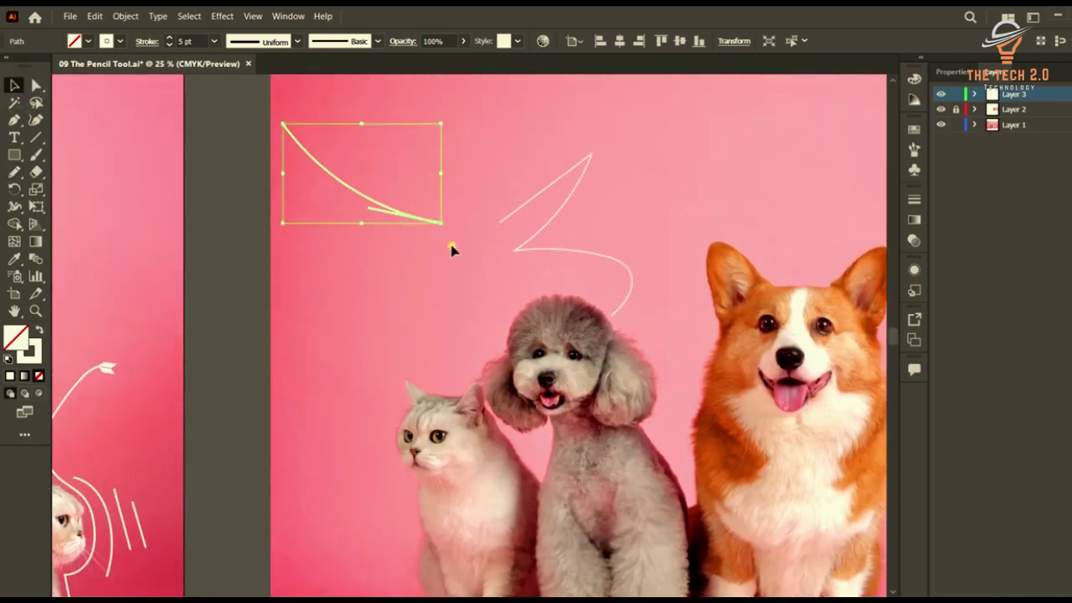
{"action": "left_click", "coordinate": [450, 243]}
- Compare the curved test stroke with the reference doodles and set its weight to 6 pt
{"action": "scroll", "coordinate": [407, 207], "scroll_direction": "down", "scroll_amount": 2}
{"action": "scroll", "coordinate": [210, 208], "scroll_direction": "up", "scroll_amount": 3}
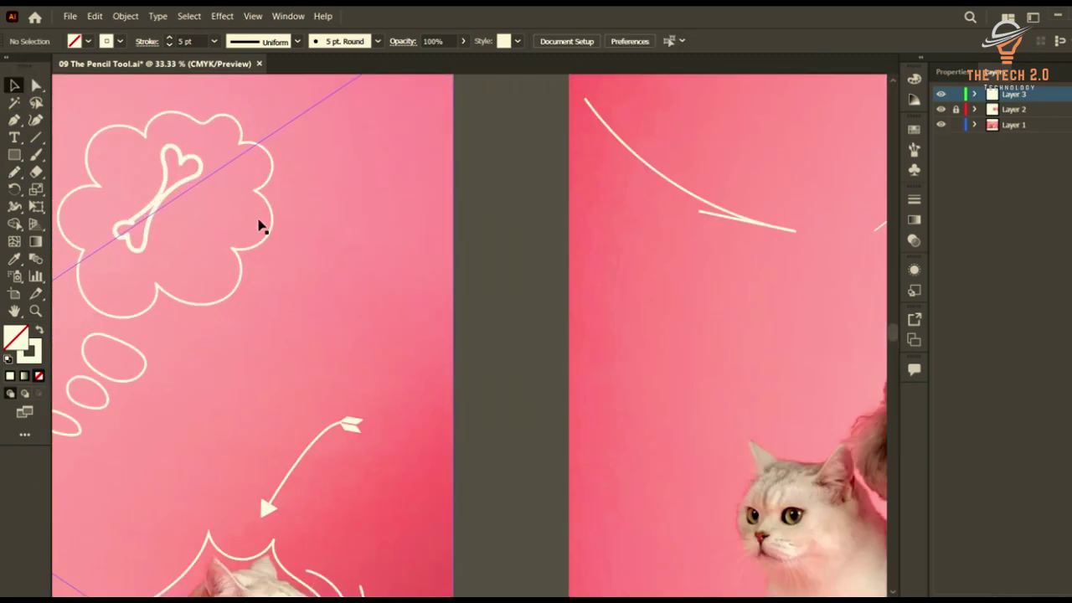
{"action": "scroll", "coordinate": [267, 199], "scroll_direction": "up", "scroll_amount": 3}
{"action": "scroll", "coordinate": [266, 239], "scroll_direction": "down", "scroll_amount": 4}
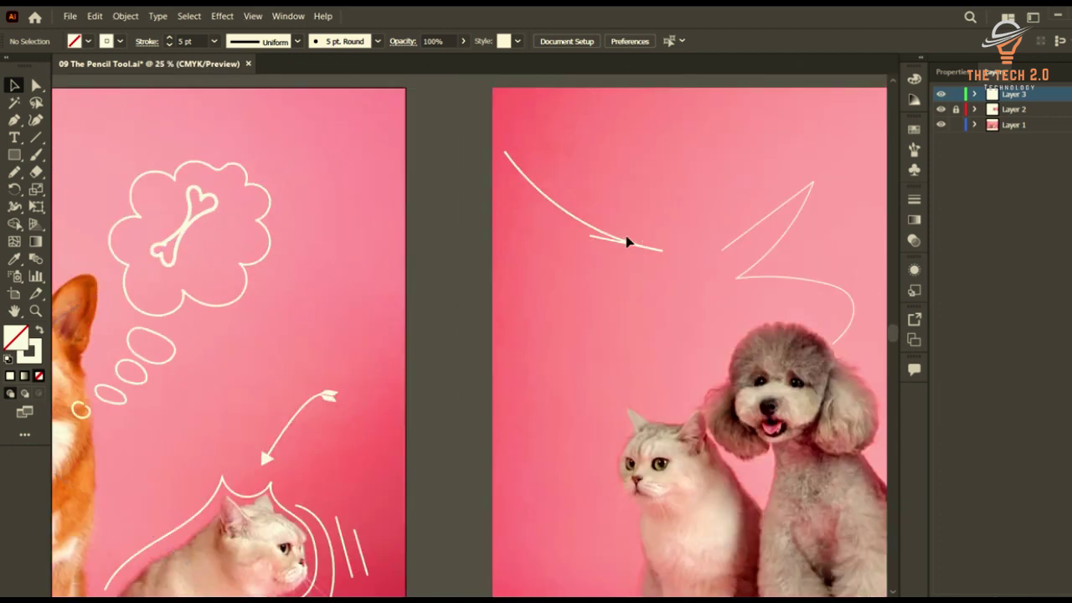
{"action": "left_click", "coordinate": [638, 193]}
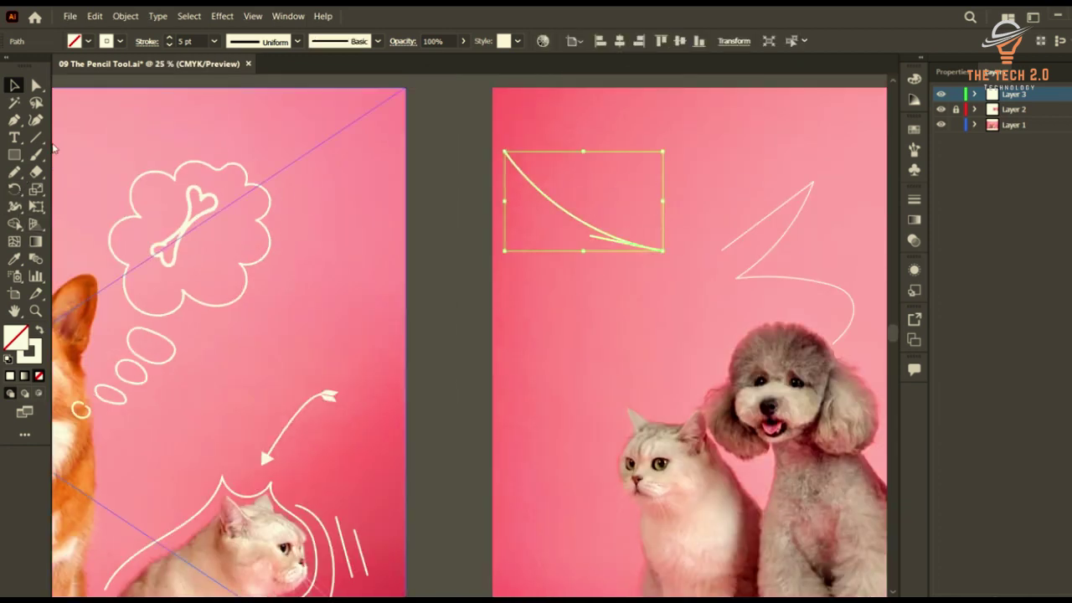
{"action": "left_click", "coordinate": [14, 171]}
{"action": "left_click", "coordinate": [213, 41]}
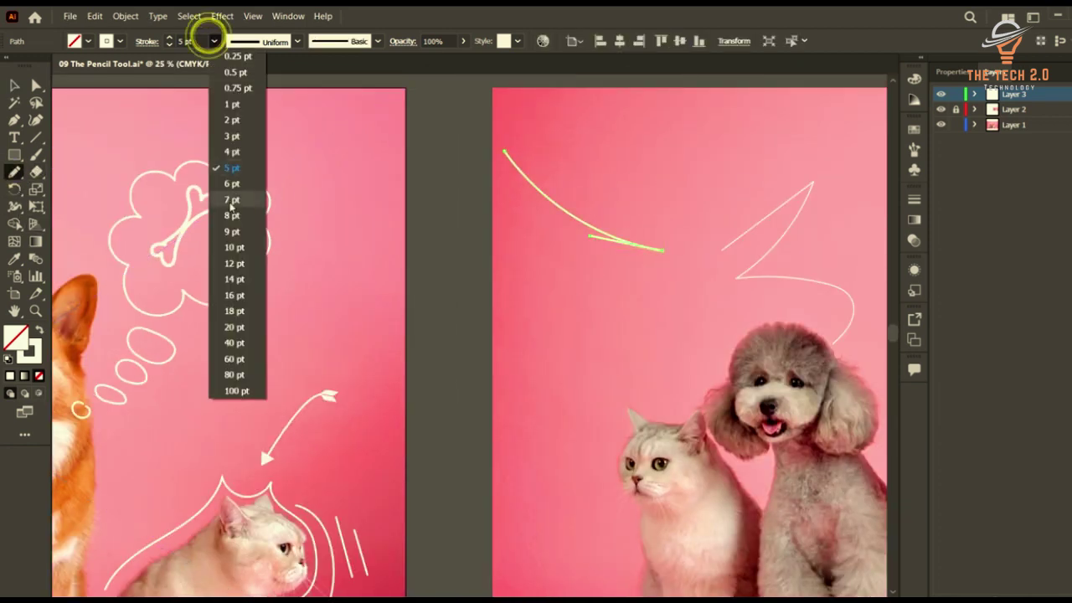
{"action": "left_click", "coordinate": [232, 183]}
{"action": "key", "text": "v"}
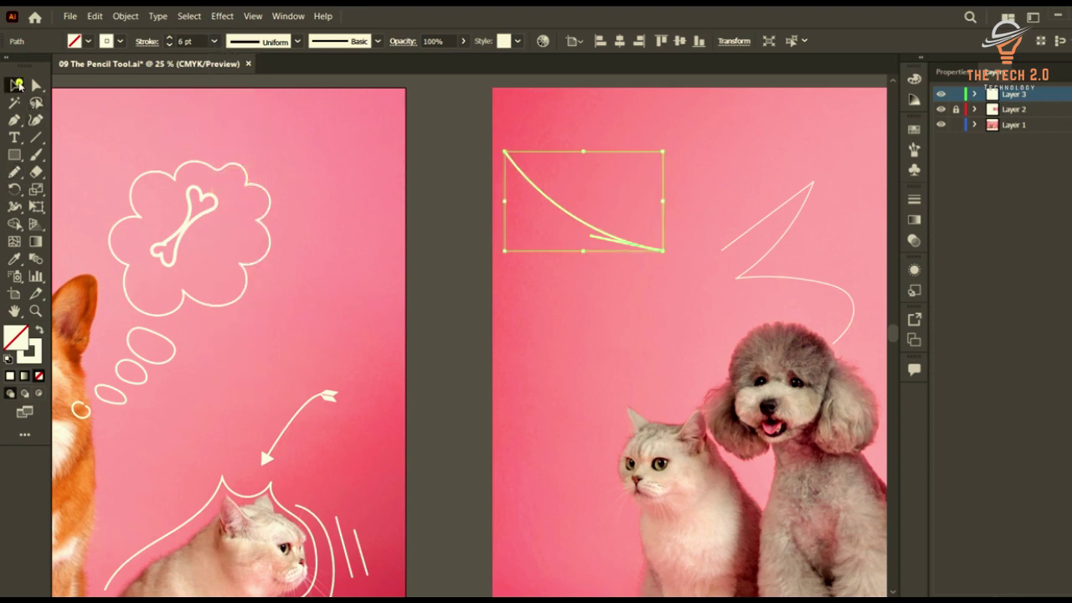
{"action": "left_click", "coordinate": [507, 288]}
- Draw a freehand zigzag pencil stroke above the upright white cat in the placed photo
{"action": "left_click", "coordinate": [14, 171]}
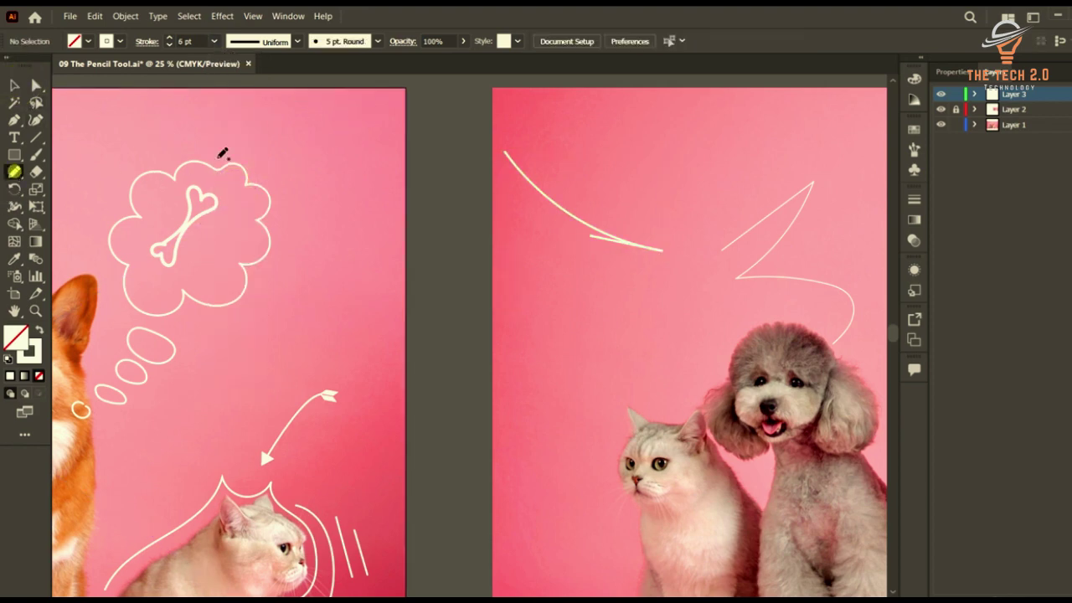
{"action": "mouse_move", "coordinate": [637, 330]}
{"action": "left_mouse_down"}
{"action": "mouse_move", "coordinate": [710, 323]}
{"action": "mouse_move", "coordinate": [641, 431]}
{"action": "left_mouse_up"}
{"action": "key", "text": "ctrl+minus"}
{"action": "key", "text": "ctrl+minus"}
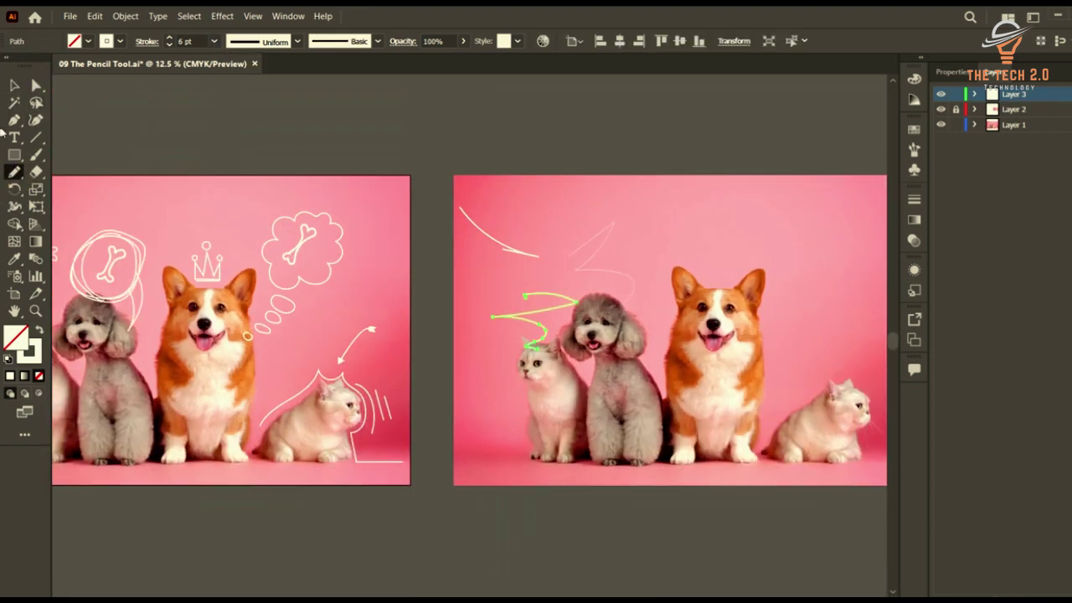
- Select all the pencil test strokes on the placed photo and delete them
{"action": "left_click", "coordinate": [14, 85]}
{"action": "left_click_drag", "start_coordinate": [663, 189], "coordinate": [482, 306]}
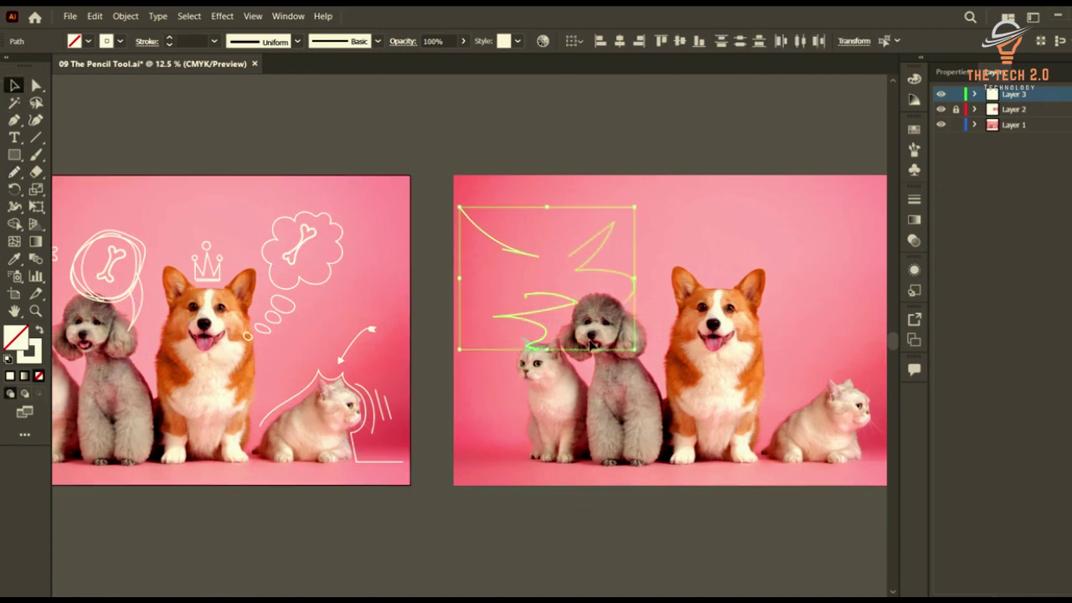
{"action": "key", "text": "Delete"}
- Draw a freehand three-pointed crown outline above the corgi's head in the placed photo with the Pencil tool
{"action": "left_click", "coordinate": [15, 119]}
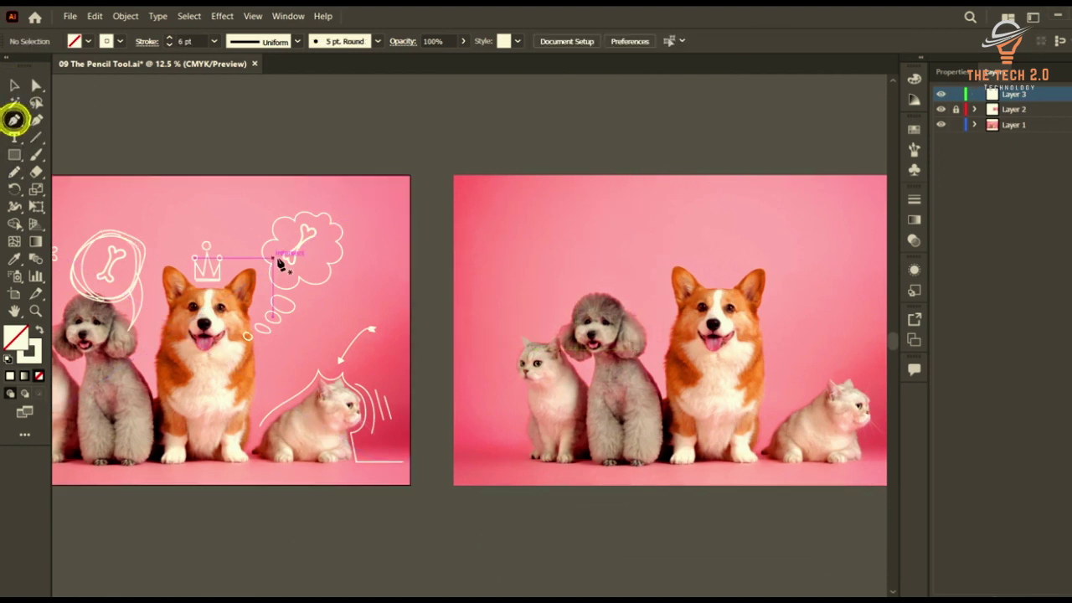
{"action": "scroll", "coordinate": [741, 272], "scroll_direction": "up", "scroll_amount": 4}
{"action": "scroll", "coordinate": [539, 337], "scroll_direction": "up", "scroll_amount": 2}
{"action": "scroll", "coordinate": [517, 341], "scroll_direction": "down", "scroll_amount": 4}
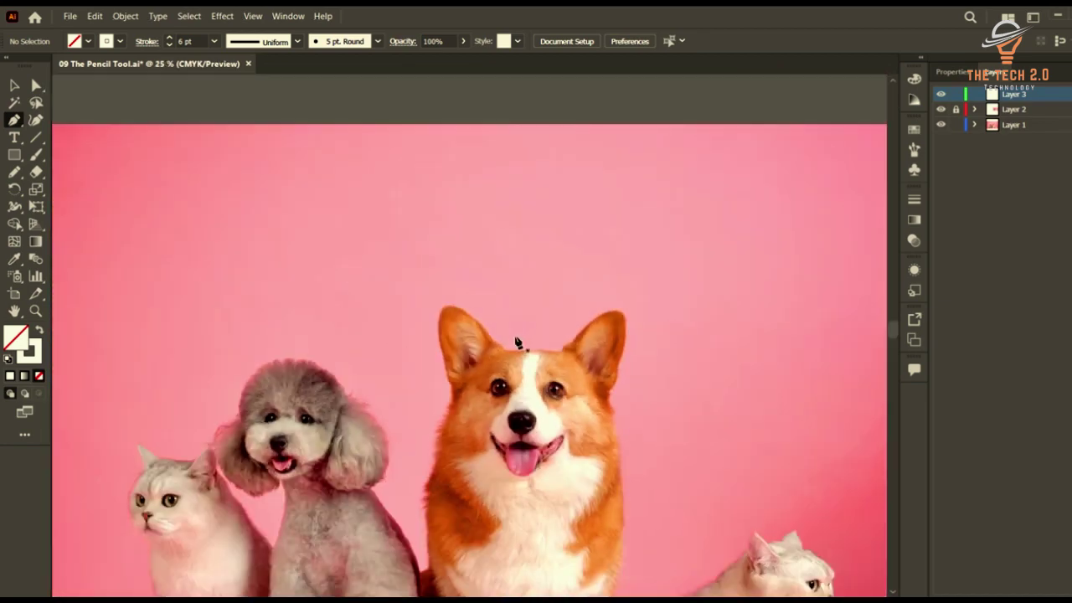
{"action": "left_click", "coordinate": [14, 172]}
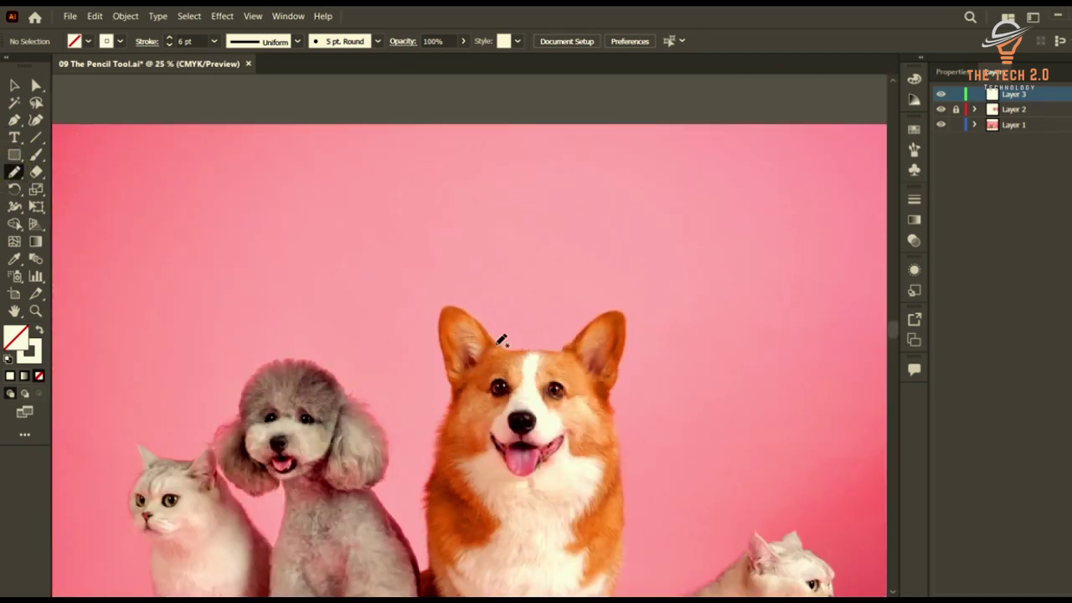
{"action": "mouse_move", "coordinate": [505, 344]}
{"action": "left_mouse_down"}
{"action": "mouse_move", "coordinate": [503, 293]}
{"action": "mouse_move", "coordinate": [524, 333]}
{"action": "mouse_move", "coordinate": [533, 281]}
{"action": "mouse_move", "coordinate": [546, 330]}
{"action": "mouse_move", "coordinate": [555, 290]}
{"action": "left_mouse_up"}
{"action": "mouse_move", "coordinate": [563, 328]}
{"action": "left_mouse_down"}
{"action": "mouse_move", "coordinate": [564, 345]}
{"action": "mouse_move", "coordinate": [503, 342]}
{"action": "left_mouse_up"}
{"action": "scroll", "coordinate": [518, 335], "scroll_direction": "up", "scroll_amount": 2}
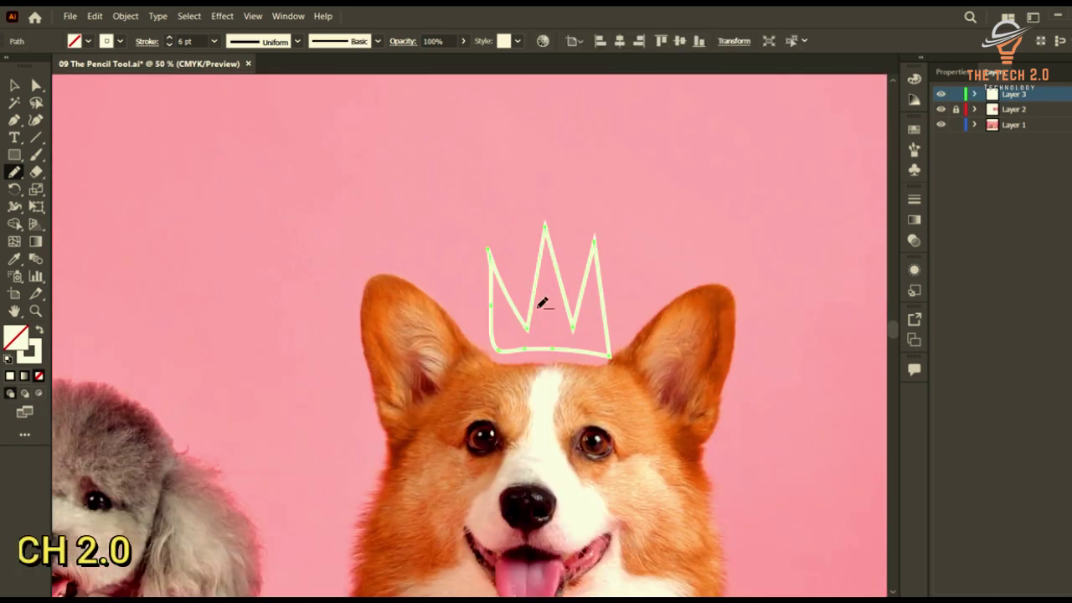
{"action": "scroll", "coordinate": [550, 304], "scroll_direction": "down", "scroll_amount": 2}
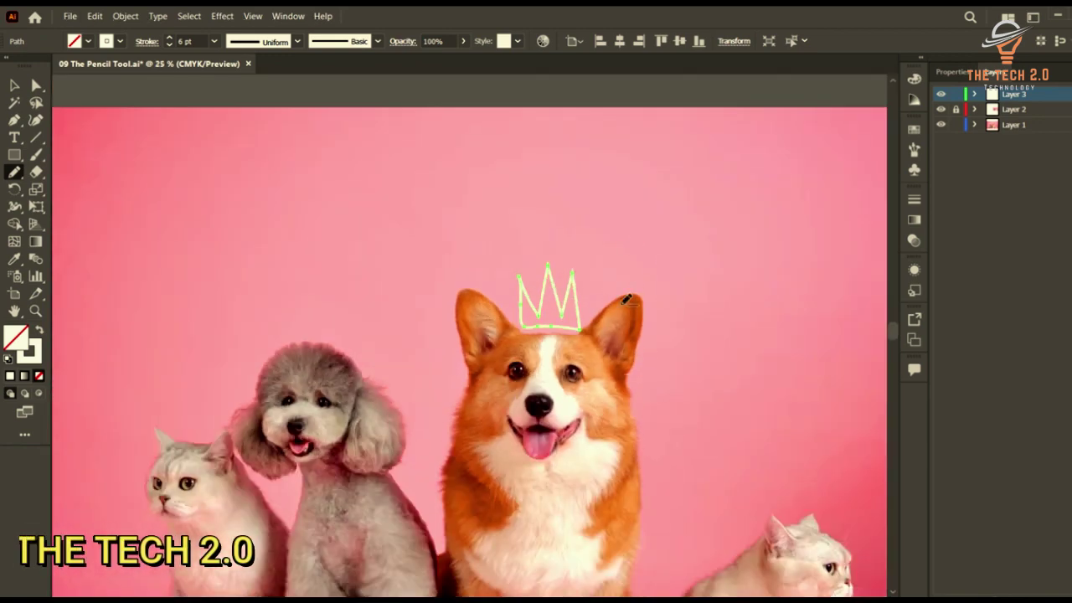
- Try a straight vertical pencil line to the right of the corgi's crown and undo it
{"action": "left_click_drag", "start_coordinate": [701, 178], "coordinate": [713, 341]}
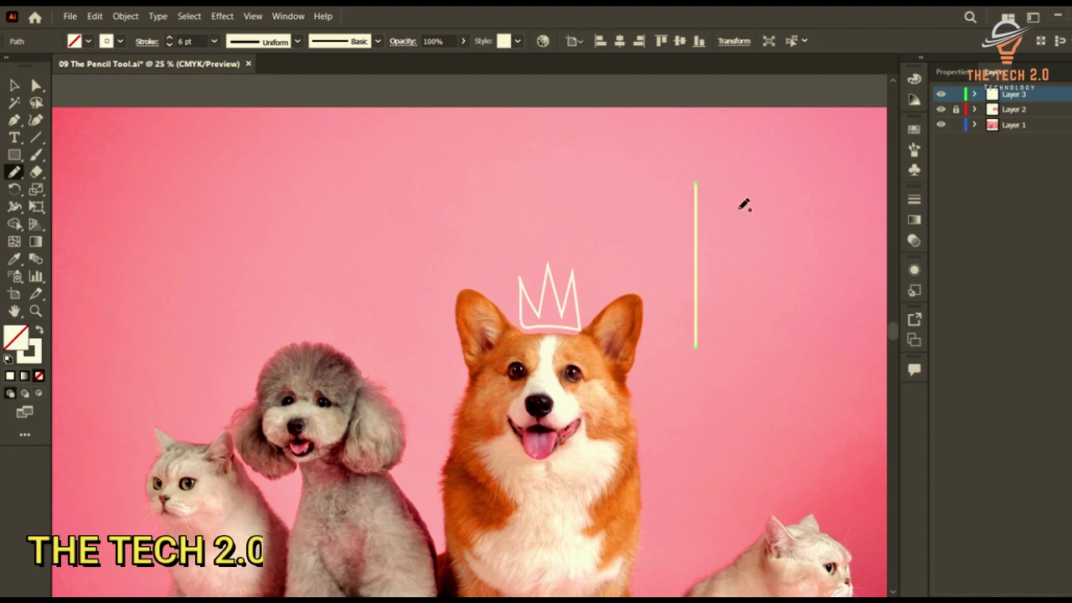
{"action": "key", "text": "ctrl+z"}
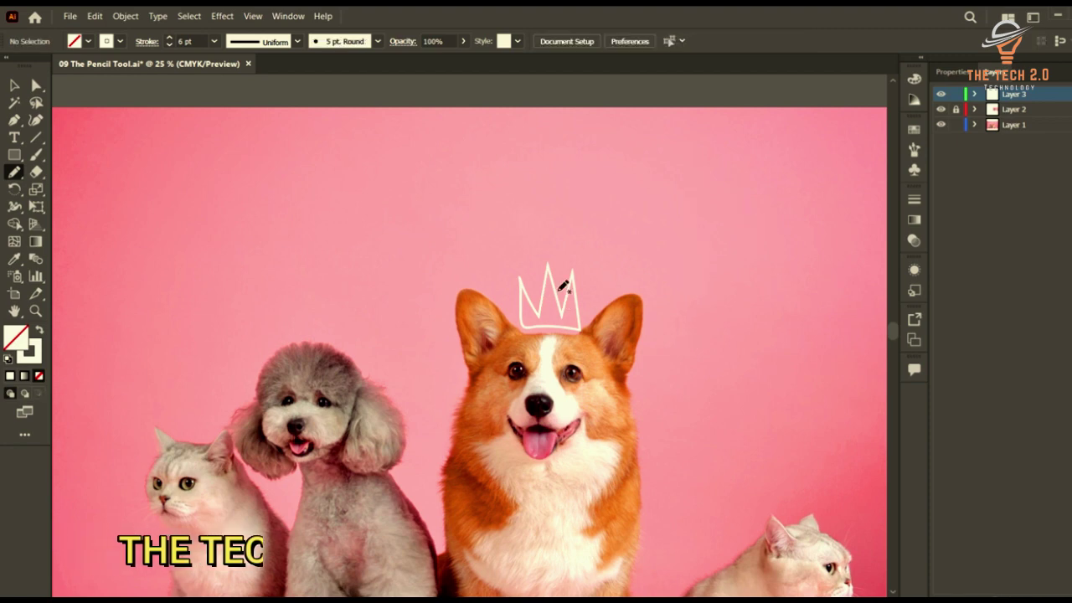
- Draw a small freehand circle on each of the three points of the corgi's crown
{"action": "scroll", "coordinate": [544, 281], "scroll_direction": "up", "scroll_amount": 3}
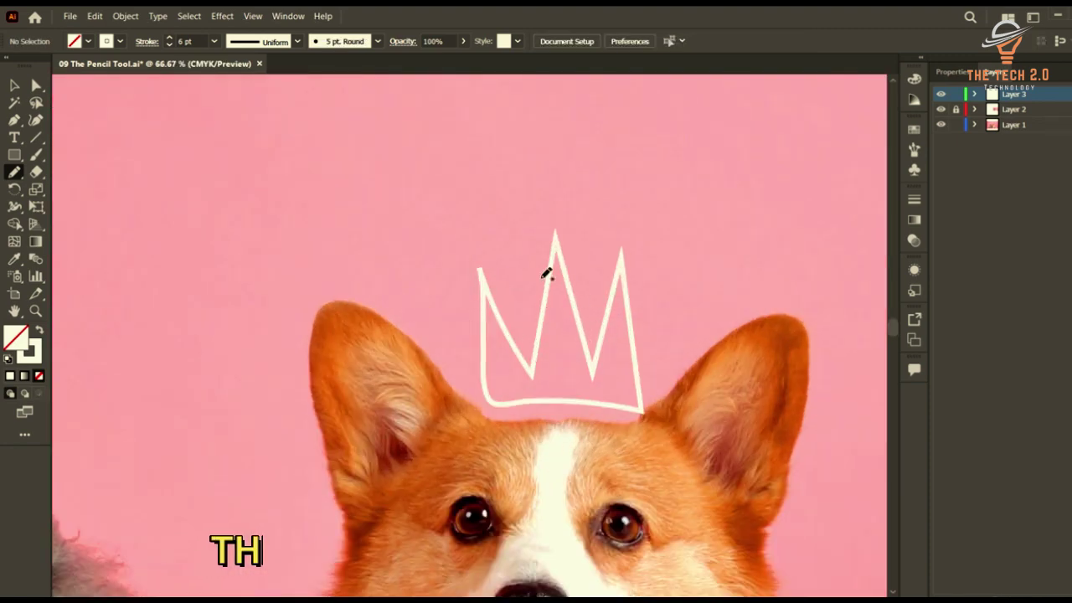
{"action": "scroll", "coordinate": [606, 232], "scroll_direction": "down", "scroll_amount": 3}
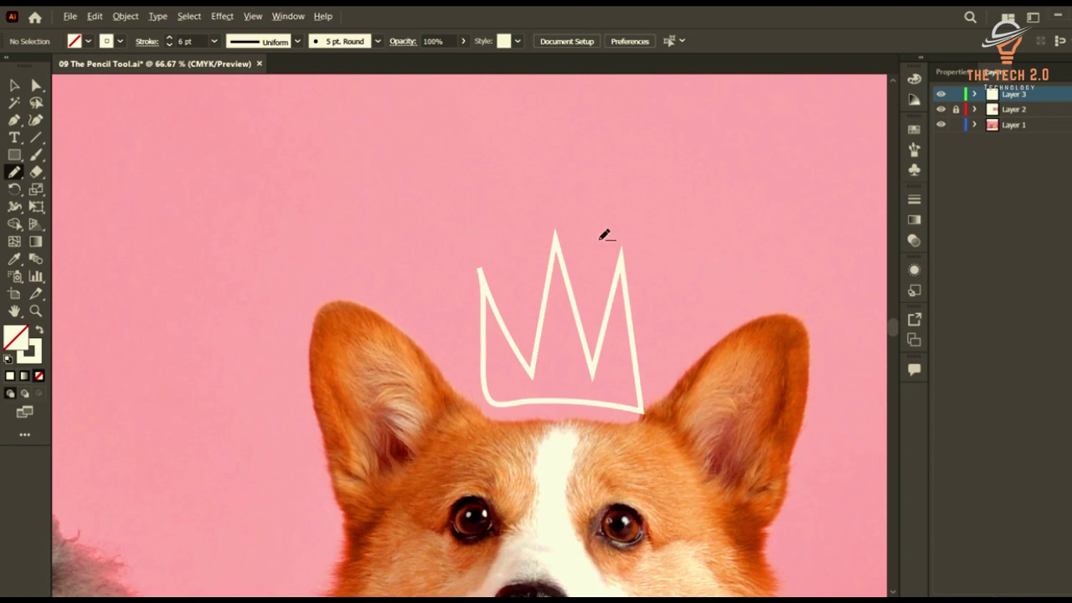
{"action": "scroll", "coordinate": [629, 256], "scroll_direction": "up", "scroll_amount": 3}
{"action": "scroll", "coordinate": [456, 234], "scroll_direction": "down", "scroll_amount": 3}
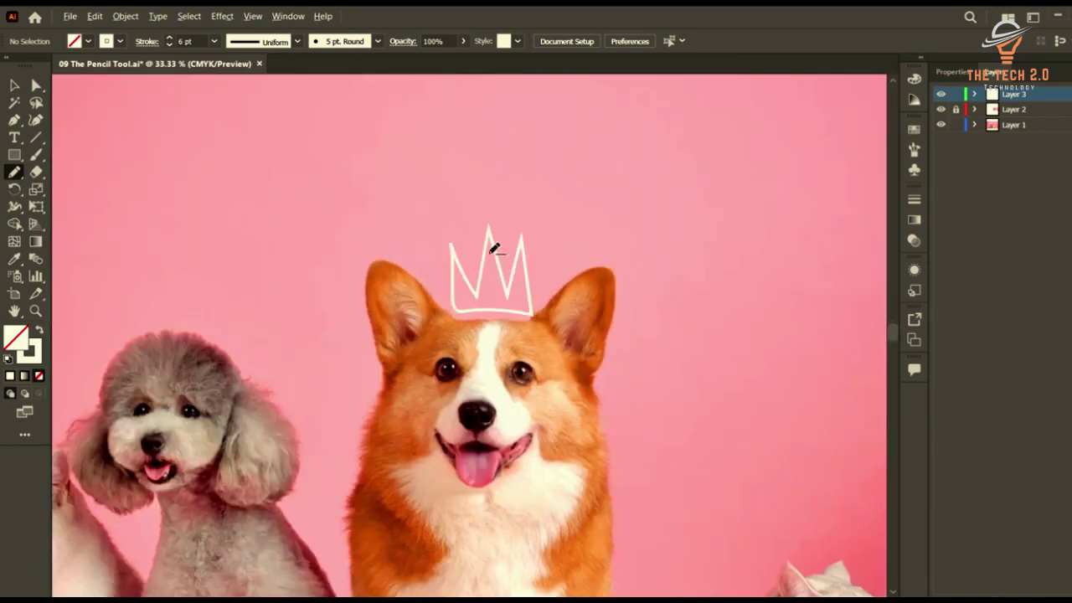
{"action": "scroll", "coordinate": [491, 239], "scroll_direction": "up", "scroll_amount": 4}
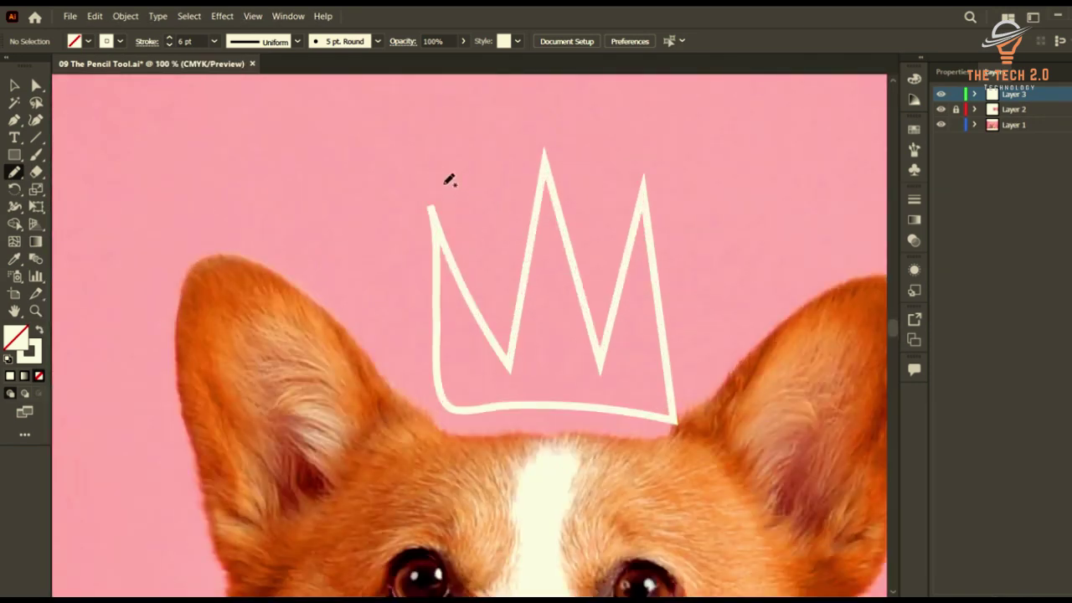
{"action": "scroll", "coordinate": [455, 220], "scroll_direction": "down", "scroll_amount": 1}
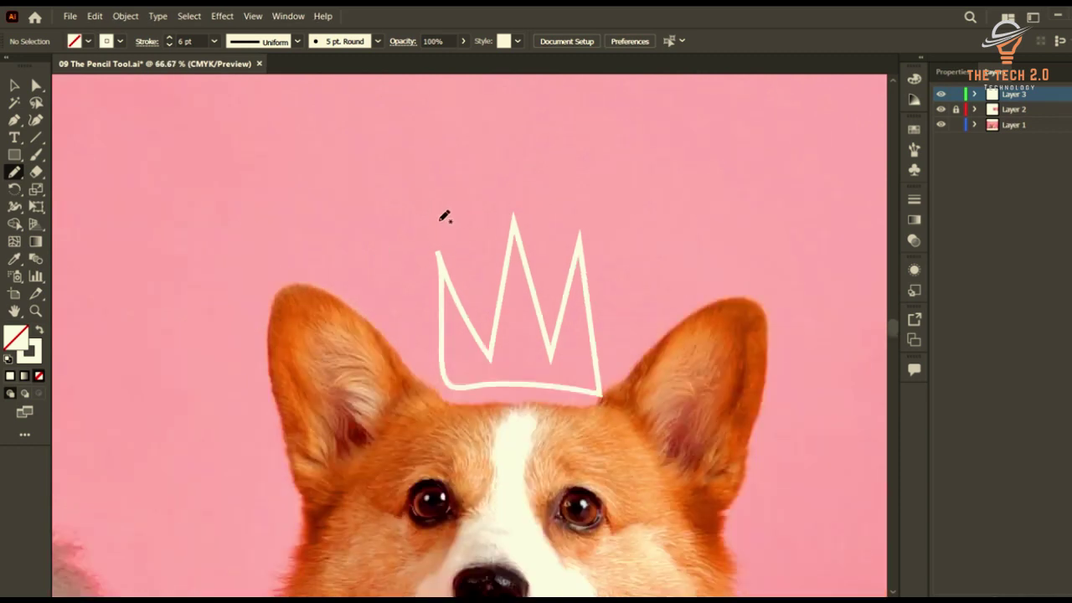
{"action": "mouse_move", "coordinate": [430, 221]}
{"action": "left_mouse_down"}
{"action": "mouse_move", "coordinate": [434, 248]}
{"action": "mouse_move", "coordinate": [432, 221]}
{"action": "left_mouse_up"}
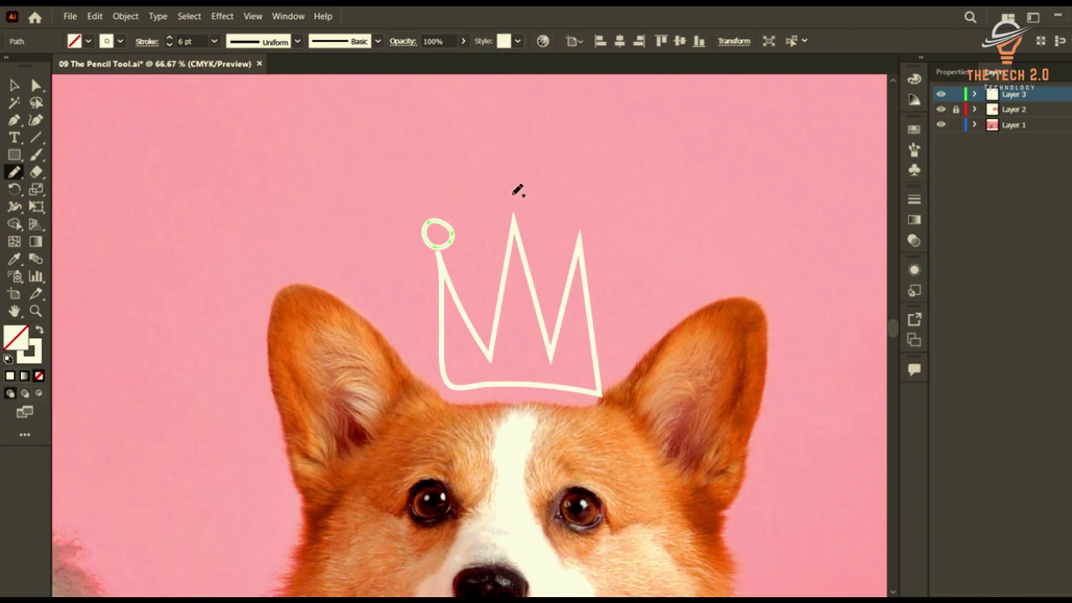
{"action": "mouse_move", "coordinate": [513, 195]}
{"action": "left_mouse_down"}
{"action": "mouse_move", "coordinate": [518, 207]}
{"action": "mouse_move", "coordinate": [514, 192]}
{"action": "left_mouse_up"}
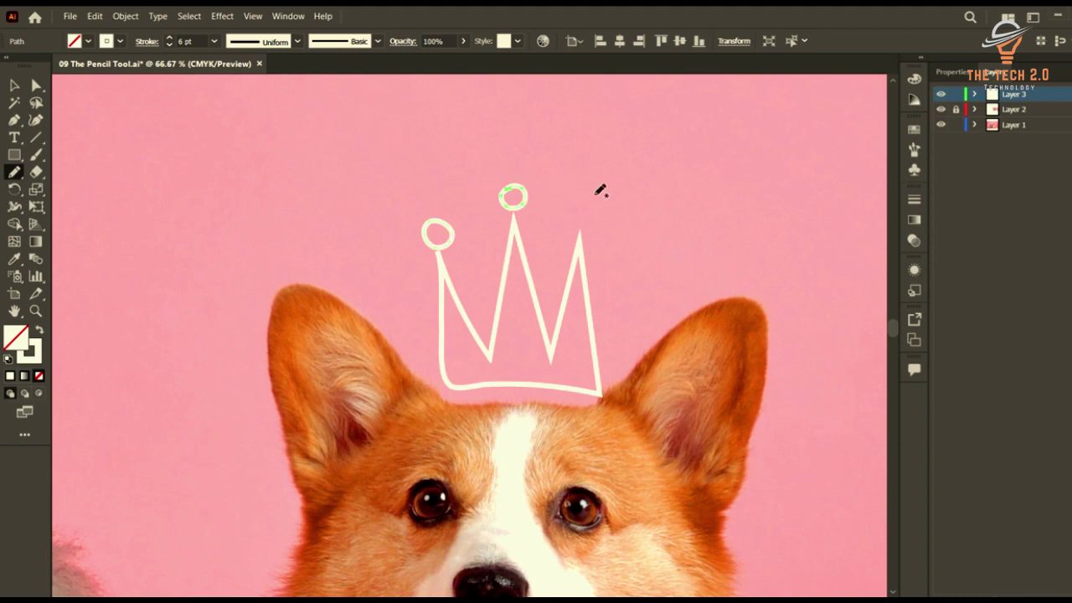
{"action": "mouse_move", "coordinate": [585, 201]}
{"action": "left_mouse_down"}
{"action": "mouse_move", "coordinate": [573, 204]}
{"action": "mouse_move", "coordinate": [591, 214]}
{"action": "mouse_move", "coordinate": [590, 201]}
{"action": "left_mouse_up"}
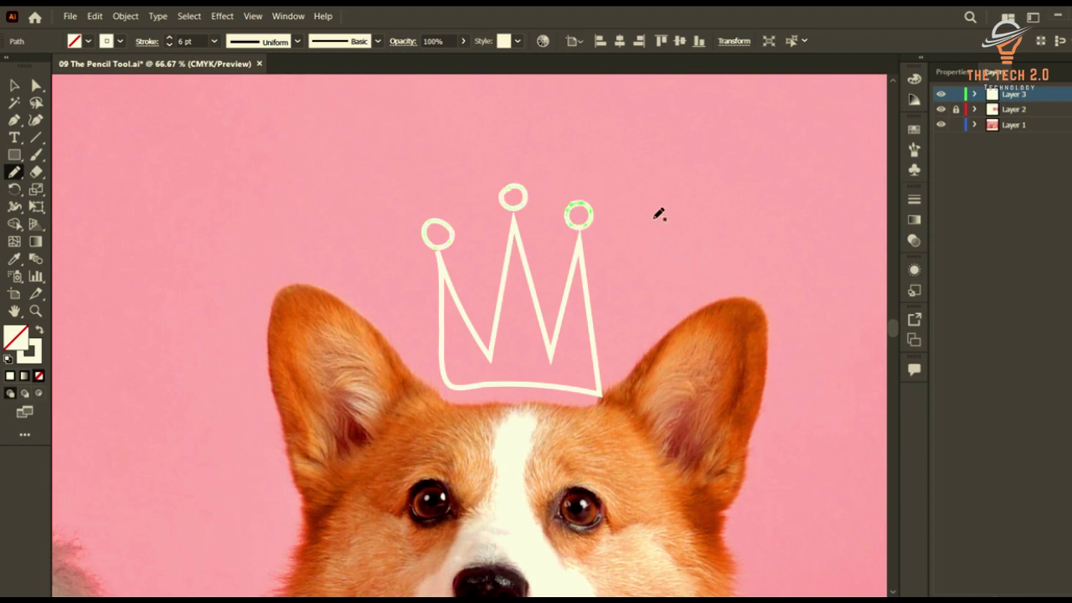
- Draw a freehand outline following the lying cat's back, ears and face, ending in a ground line beside its paws
{"action": "scroll", "coordinate": [645, 253], "scroll_direction": "down", "scroll_amount": 1}
{"action": "scroll", "coordinate": [653, 253], "scroll_direction": "down", "scroll_amount": 5}
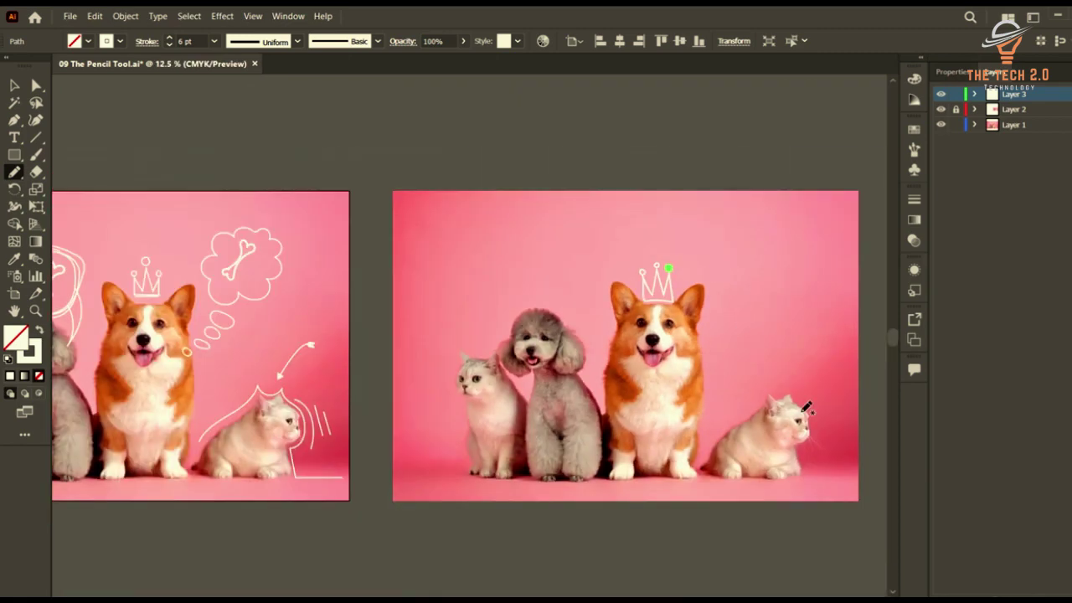
{"action": "scroll", "coordinate": [817, 394], "scroll_direction": "up", "scroll_amount": 2}
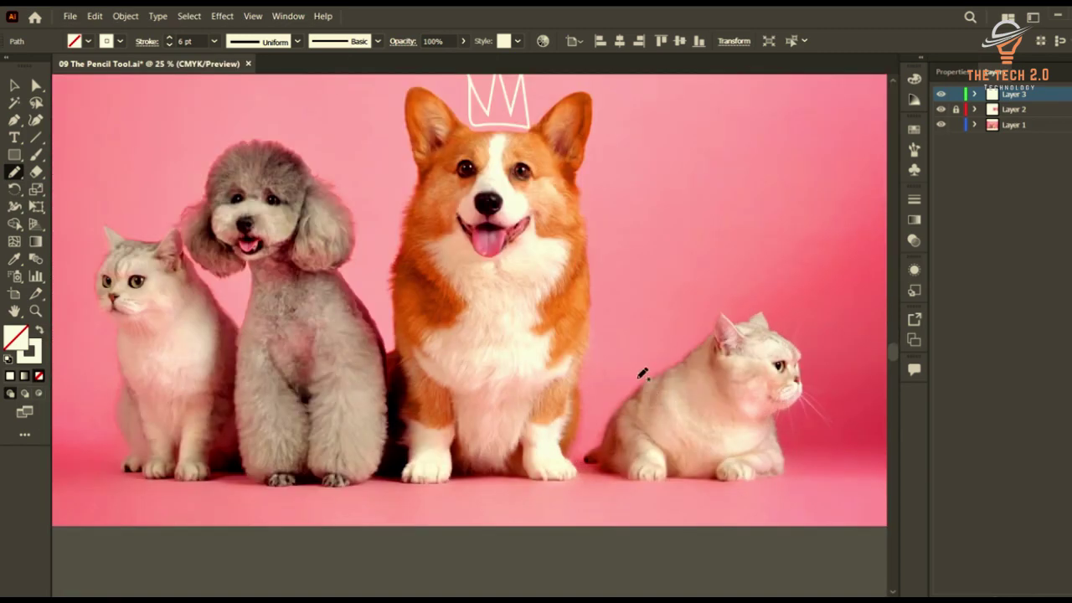
{"action": "left_click_drag", "start_coordinate": [635, 377], "coordinate": [689, 341]}
{"action": "mouse_move", "coordinate": [718, 294]}
{"action": "left_mouse_down"}
{"action": "mouse_move", "coordinate": [742, 302]}
{"action": "mouse_move", "coordinate": [769, 287]}
{"action": "mouse_move", "coordinate": [807, 332]}
{"action": "mouse_move", "coordinate": [816, 381]}
{"action": "mouse_move", "coordinate": [800, 448]}
{"action": "mouse_move", "coordinate": [876, 462]}
{"action": "left_mouse_up"}
{"action": "scroll", "coordinate": [627, 459], "scroll_direction": "down", "scroll_amount": 1}
{"action": "scroll", "coordinate": [640, 402], "scroll_direction": "down", "scroll_amount": 3}
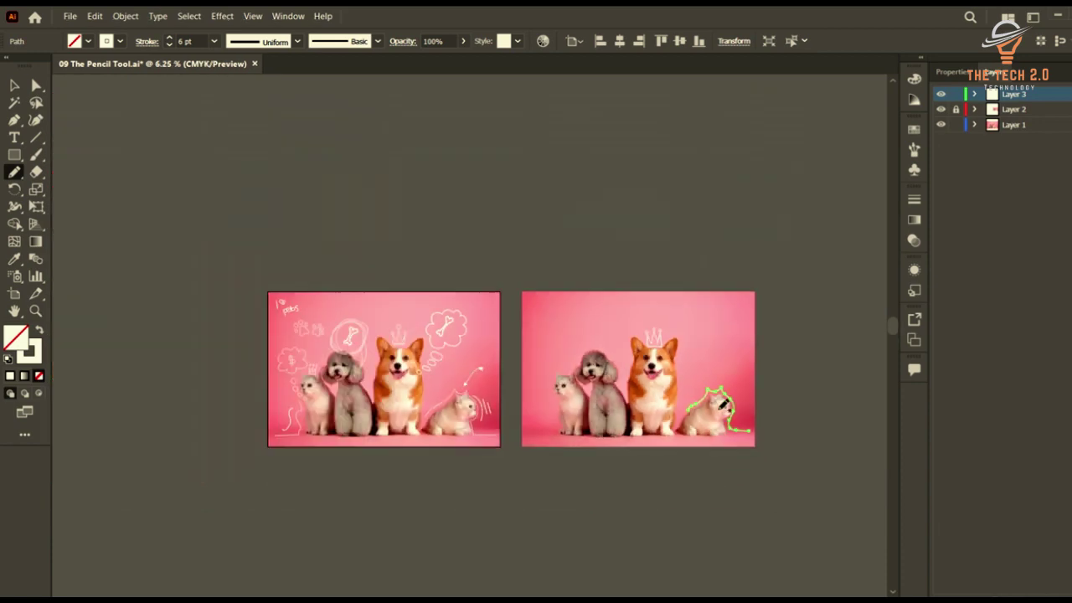
- Draw three short curved motion lines in front of the lying cat's face, matching the reference doodle
{"action": "scroll", "coordinate": [751, 414], "scroll_direction": "up", "scroll_amount": 4}
{"action": "mouse_move", "coordinate": [663, 358]}
{"action": "left_mouse_down"}
{"action": "mouse_move", "coordinate": [702, 417]}
{"action": "mouse_move", "coordinate": [705, 448]}
{"action": "left_mouse_up"}
{"action": "left_click_drag", "start_coordinate": [699, 360], "coordinate": [726, 445]}
{"action": "left_click_drag", "start_coordinate": [725, 379], "coordinate": [740, 451]}
{"action": "scroll", "coordinate": [764, 403], "scroll_direction": "down", "scroll_amount": 1}
{"action": "scroll", "coordinate": [765, 403], "scroll_direction": "down", "scroll_amount": 1}
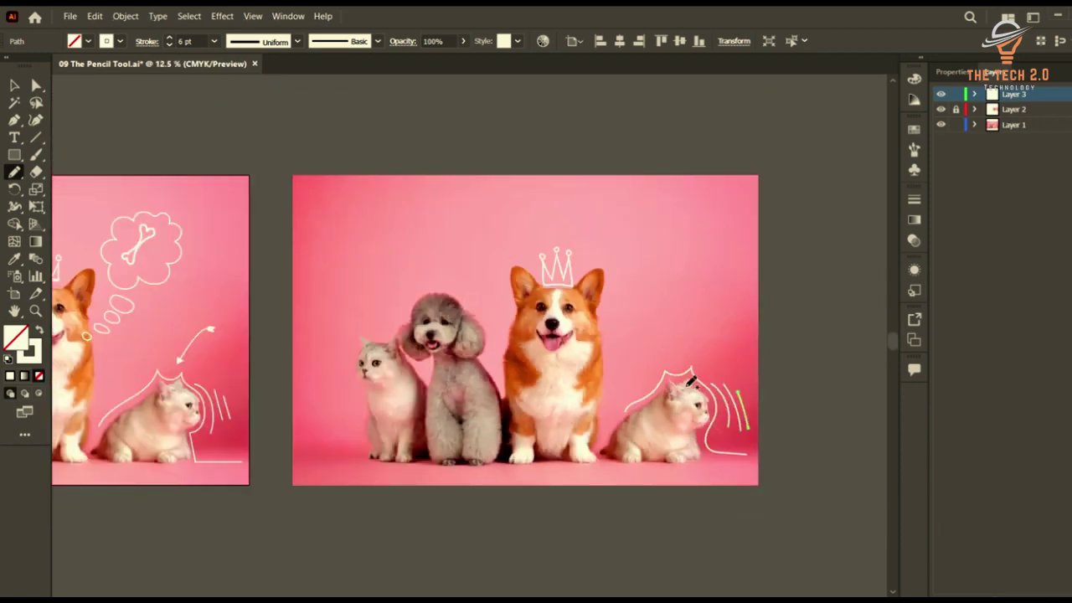
- Draw a curved arrow shaft rising from above the lying cat's ears towards the photo's right edge
{"action": "scroll", "coordinate": [720, 352], "scroll_direction": "up", "scroll_amount": 2}
{"action": "scroll", "coordinate": [695, 370], "scroll_direction": "down", "scroll_amount": 2}
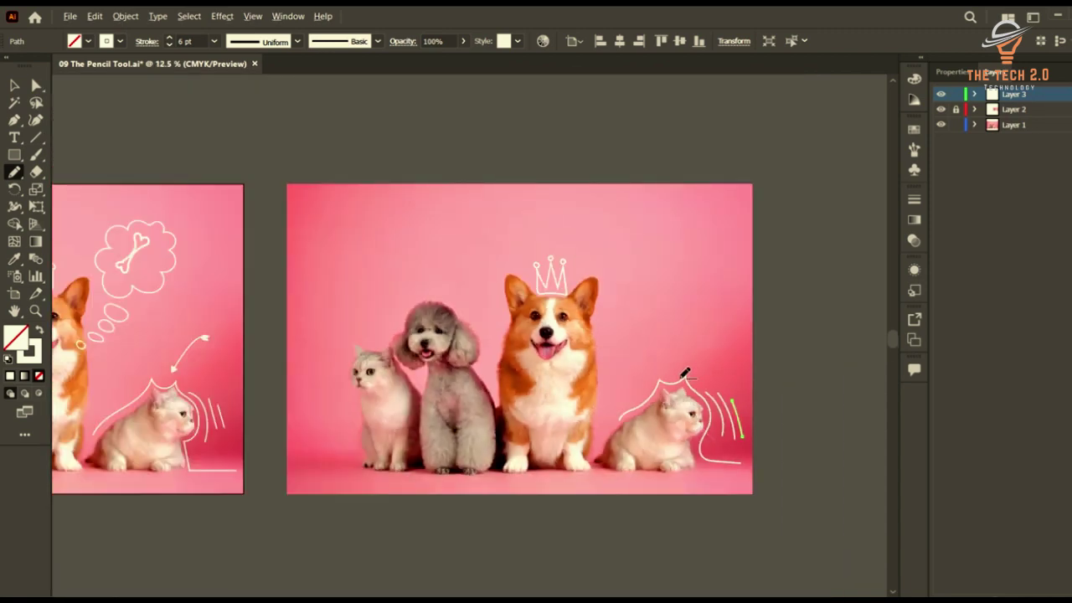
{"action": "scroll", "coordinate": [682, 371], "scroll_direction": "up", "scroll_amount": 1}
{"action": "mouse_move", "coordinate": [680, 371]}
{"action": "left_mouse_down"}
{"action": "mouse_move", "coordinate": [722, 308]}
{"action": "mouse_move", "coordinate": [737, 305]}
{"action": "left_mouse_up"}
{"action": "scroll", "coordinate": [735, 308], "scroll_direction": "down", "scroll_amount": 2}
{"action": "scroll", "coordinate": [764, 356], "scroll_direction": "up", "scroll_amount": 2}
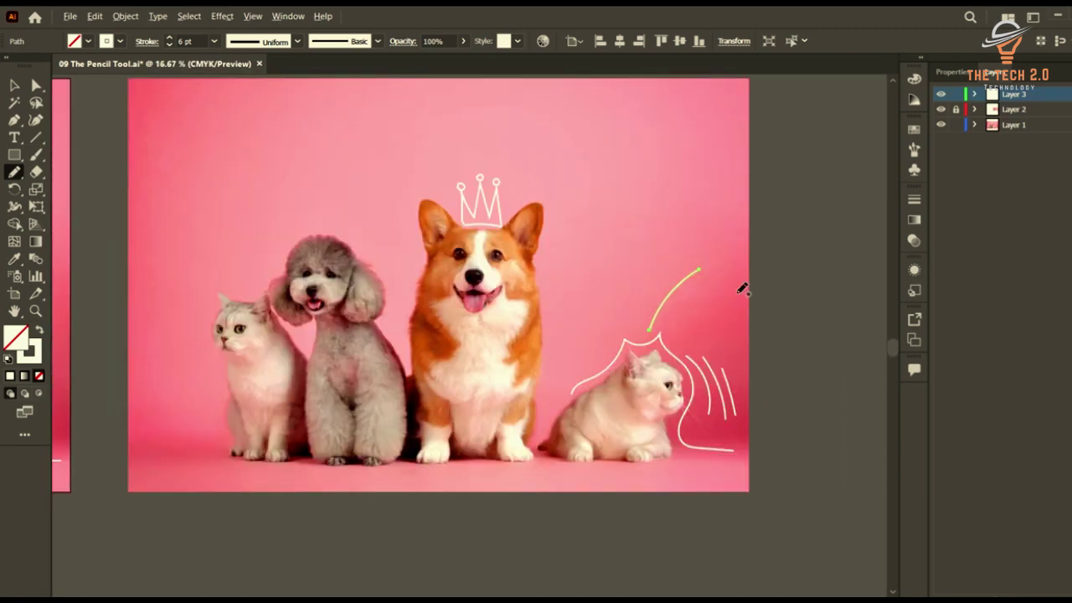
- Draw a slanted freehand bone outline above the poodle's head, modelled on the reference artwork
{"action": "scroll", "coordinate": [720, 286], "scroll_direction": "up", "scroll_amount": 1}
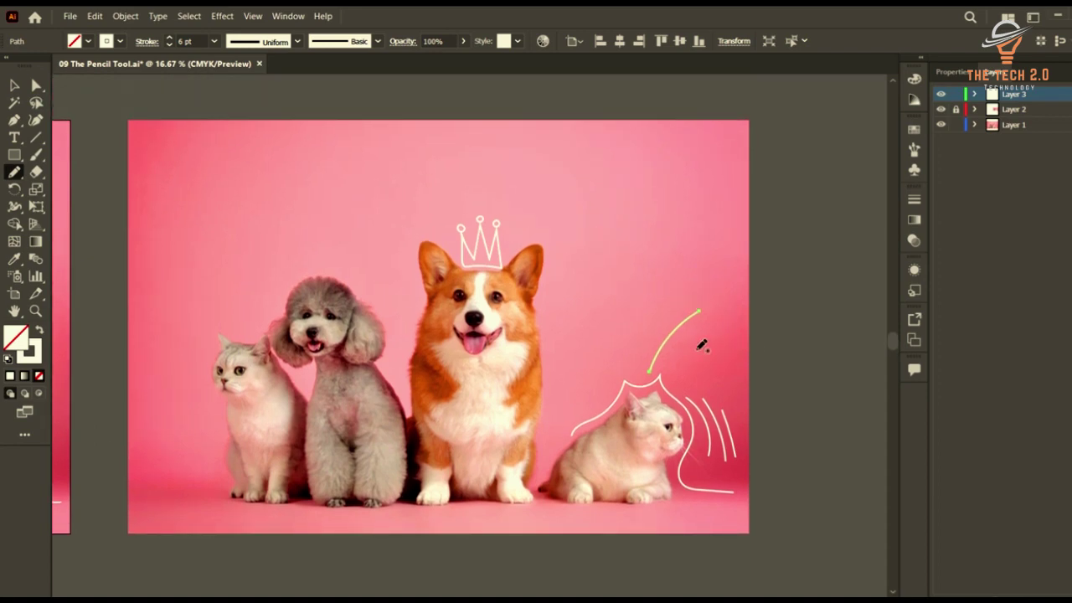
{"action": "scroll", "coordinate": [695, 335], "scroll_direction": "down", "scroll_amount": 2}
{"action": "scroll", "coordinate": [423, 326], "scroll_direction": "up", "scroll_amount": 1}
{"action": "scroll", "coordinate": [427, 322], "scroll_direction": "up", "scroll_amount": 1}
{"action": "scroll", "coordinate": [586, 274], "scroll_direction": "up", "scroll_amount": 1}
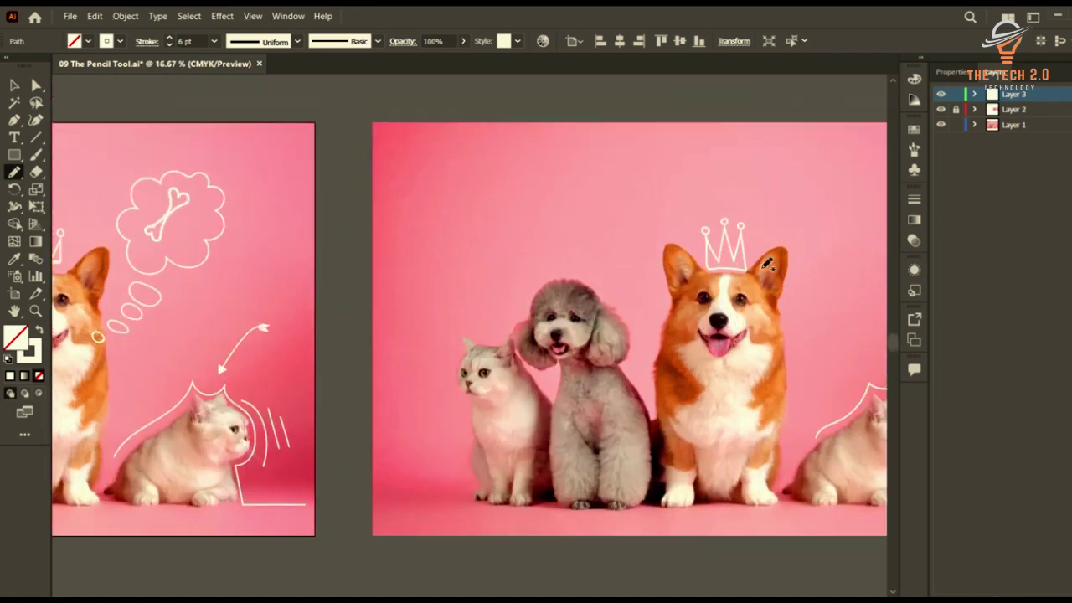
{"action": "scroll", "coordinate": [654, 260], "scroll_direction": "down", "scroll_amount": 1}
{"action": "scroll", "coordinate": [649, 293], "scroll_direction": "up", "scroll_amount": 2}
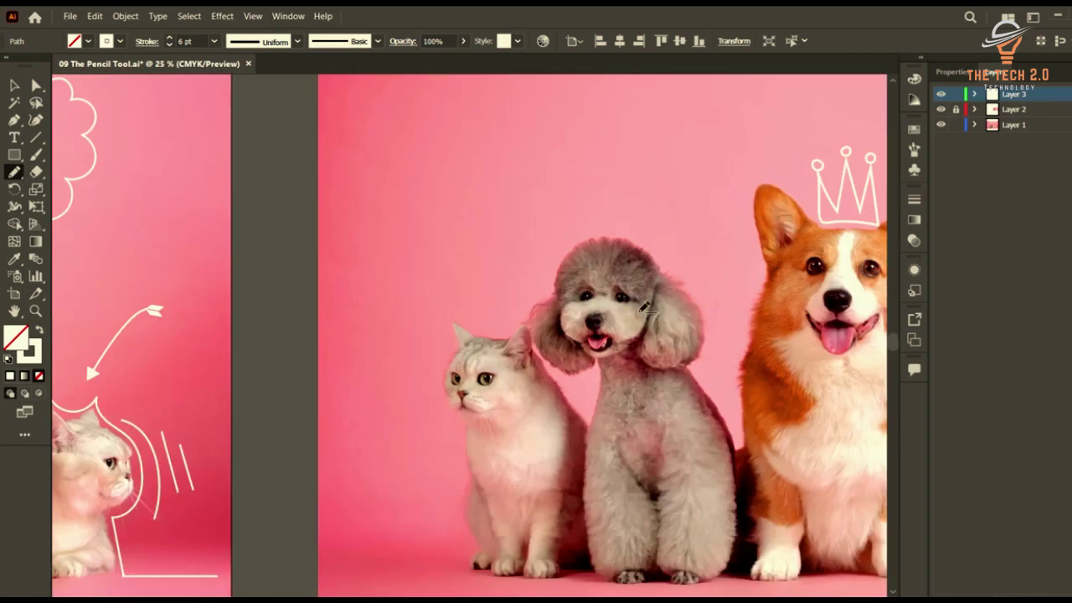
{"action": "scroll", "coordinate": [645, 308], "scroll_direction": "down", "scroll_amount": 2}
{"action": "scroll", "coordinate": [663, 292], "scroll_direction": "up", "scroll_amount": 1}
{"action": "scroll", "coordinate": [605, 307], "scroll_direction": "up", "scroll_amount": 1}
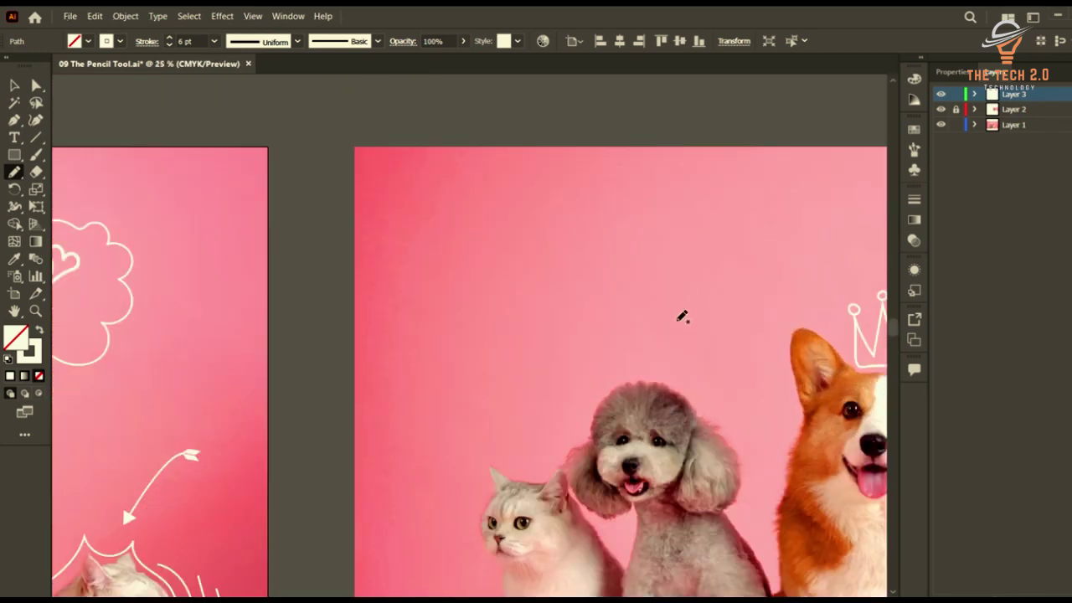
{"action": "mouse_move", "coordinate": [678, 324]}
{"action": "left_mouse_down"}
{"action": "mouse_move", "coordinate": [683, 267]}
{"action": "mouse_move", "coordinate": [700, 285]}
{"action": "mouse_move", "coordinate": [717, 277]}
{"action": "mouse_move", "coordinate": [723, 286]}
{"action": "mouse_move", "coordinate": [702, 298]}
{"action": "mouse_move", "coordinate": [692, 324]}
{"action": "mouse_move", "coordinate": [702, 343]}
{"action": "mouse_move", "coordinate": [678, 325]}
{"action": "left_mouse_up"}
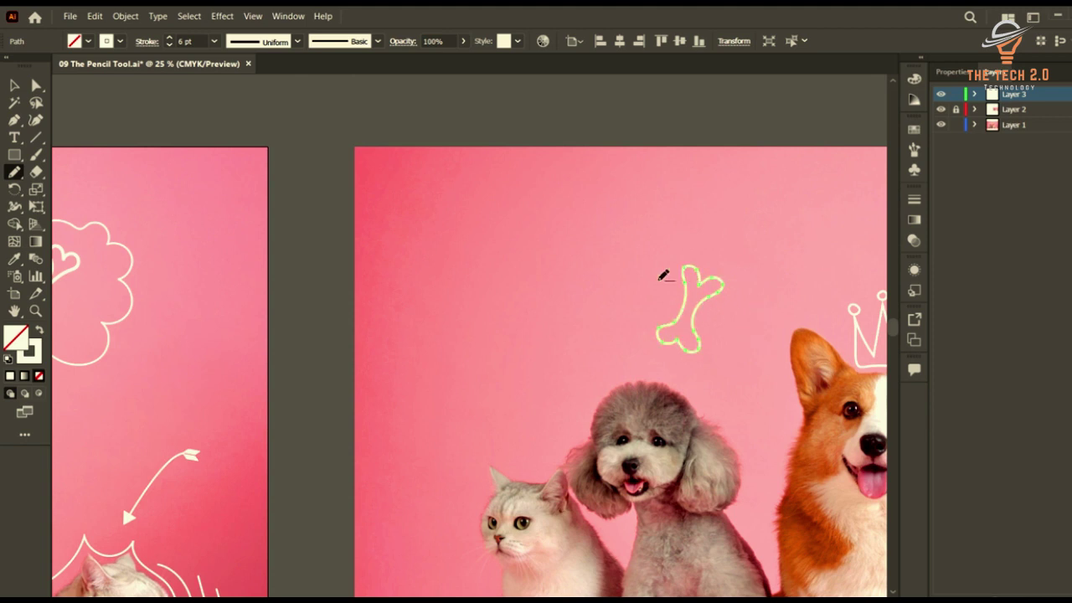
- Scribble several overlapping freehand loops around the bone to form a round speech bubble
{"action": "scroll", "coordinate": [664, 275], "scroll_direction": "down", "scroll_amount": 1}
{"action": "scroll", "coordinate": [712, 285], "scroll_direction": "left", "scroll_amount": 2}
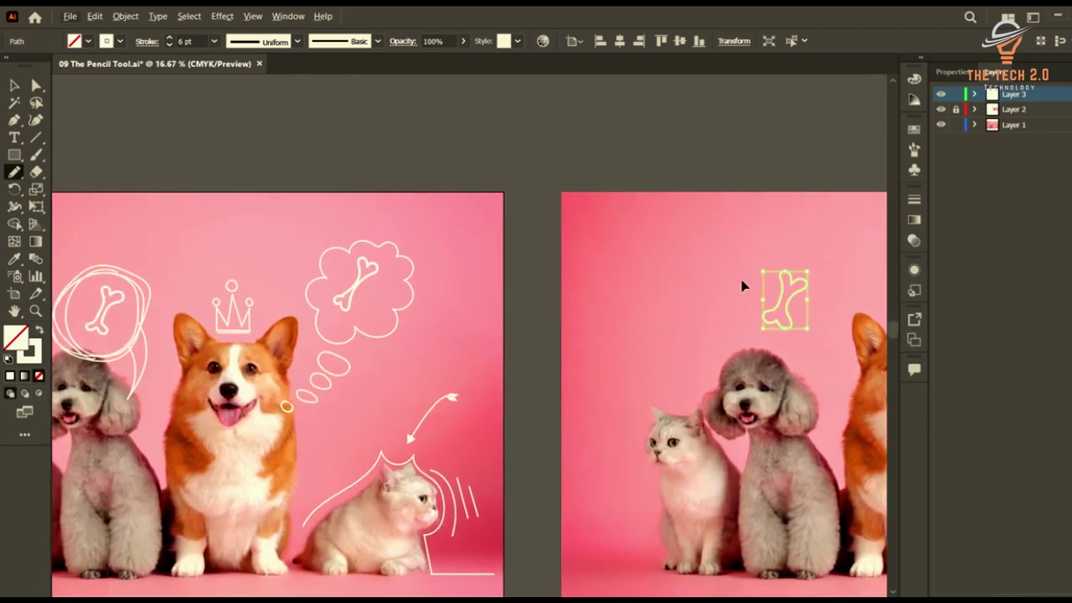
{"action": "mouse_move", "coordinate": [797, 254]}
{"action": "left_mouse_down"}
{"action": "mouse_move", "coordinate": [736, 274]}
{"action": "mouse_move", "coordinate": [757, 343]}
{"action": "mouse_move", "coordinate": [819, 328]}
{"action": "mouse_move", "coordinate": [809, 268]}
{"action": "mouse_move", "coordinate": [751, 274]}
{"action": "mouse_move", "coordinate": [742, 323]}
{"action": "mouse_move", "coordinate": [824, 338]}
{"action": "mouse_move", "coordinate": [810, 262]}
{"action": "mouse_move", "coordinate": [741, 271]}
{"action": "mouse_move", "coordinate": [841, 325]}
{"action": "left_mouse_up"}
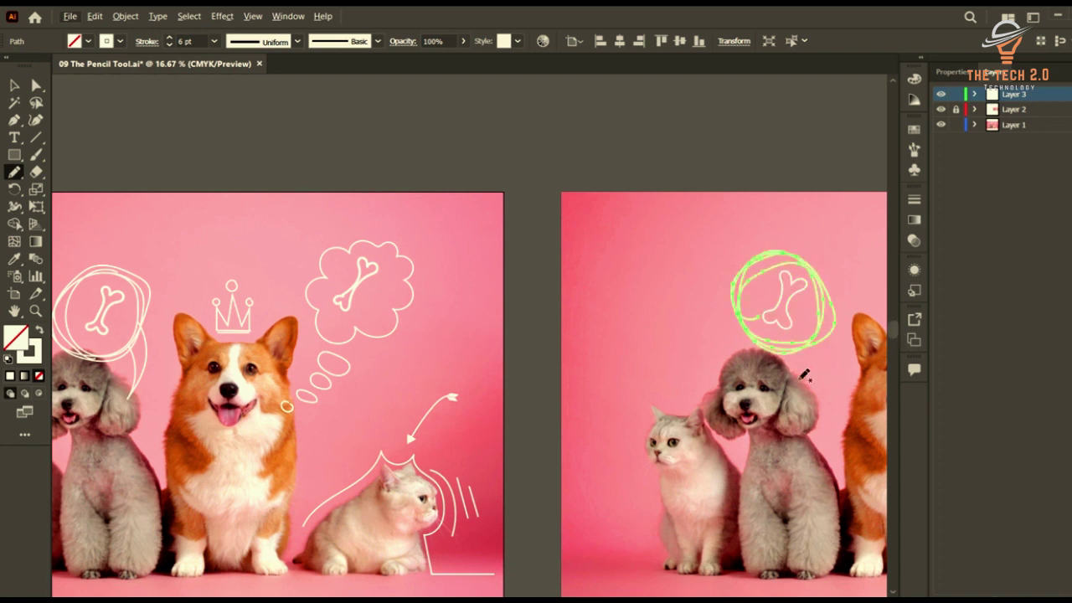
- Add a two-line curved tail from the bubble's lower-right edge down towards the poodle, and deselect it
{"action": "scroll", "coordinate": [842, 337], "scroll_direction": "down", "scroll_amount": 1}
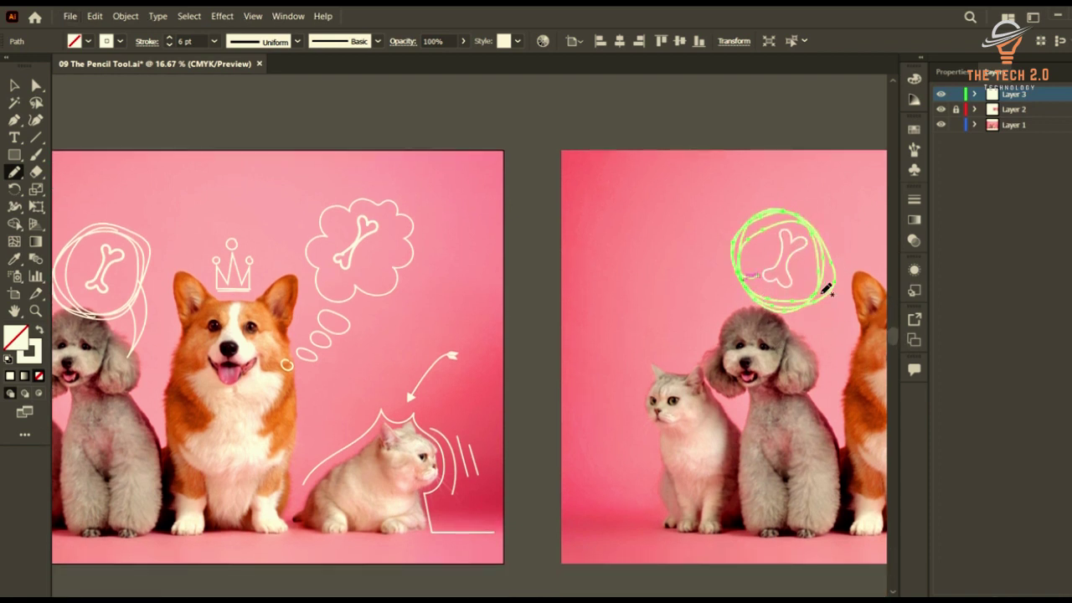
{"action": "left_click_drag", "start_coordinate": [828, 289], "coordinate": [819, 360]}
{"action": "left_click_drag", "start_coordinate": [830, 283], "coordinate": [817, 365]}
{"action": "scroll", "coordinate": [690, 361], "scroll_direction": "down", "scroll_amount": 2}
{"action": "left_click", "coordinate": [14, 85]}
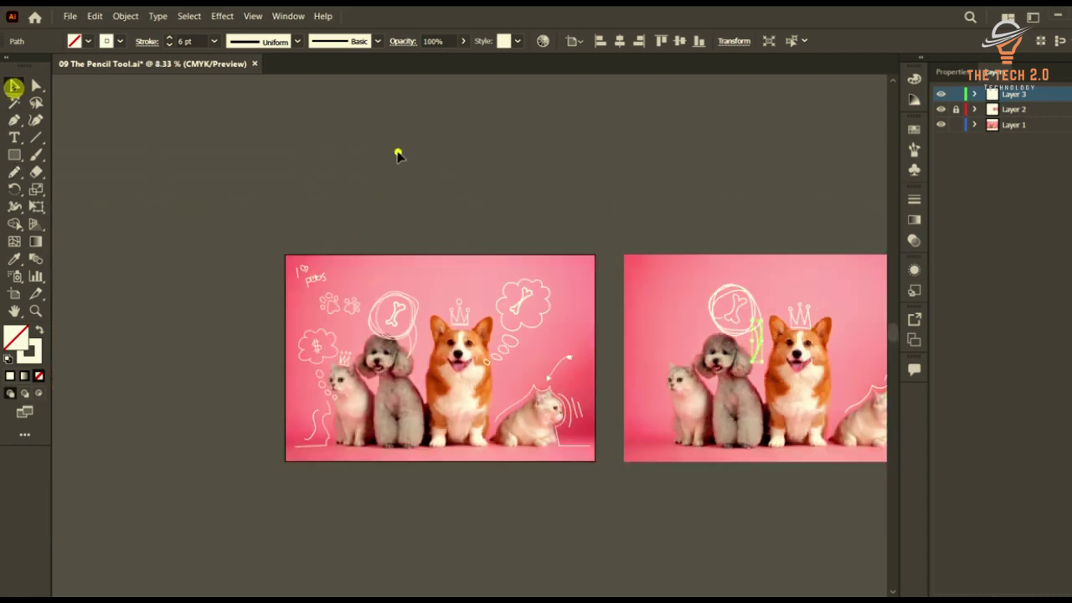
{"action": "left_click", "coordinate": [397, 153]}
- Enlarge the scribbled bubble around the bone slightly towards its upper right
{"action": "scroll", "coordinate": [742, 311], "scroll_direction": "up", "scroll_amount": 3}
{"action": "scroll", "coordinate": [503, 310], "scroll_direction": "right", "scroll_amount": 2}
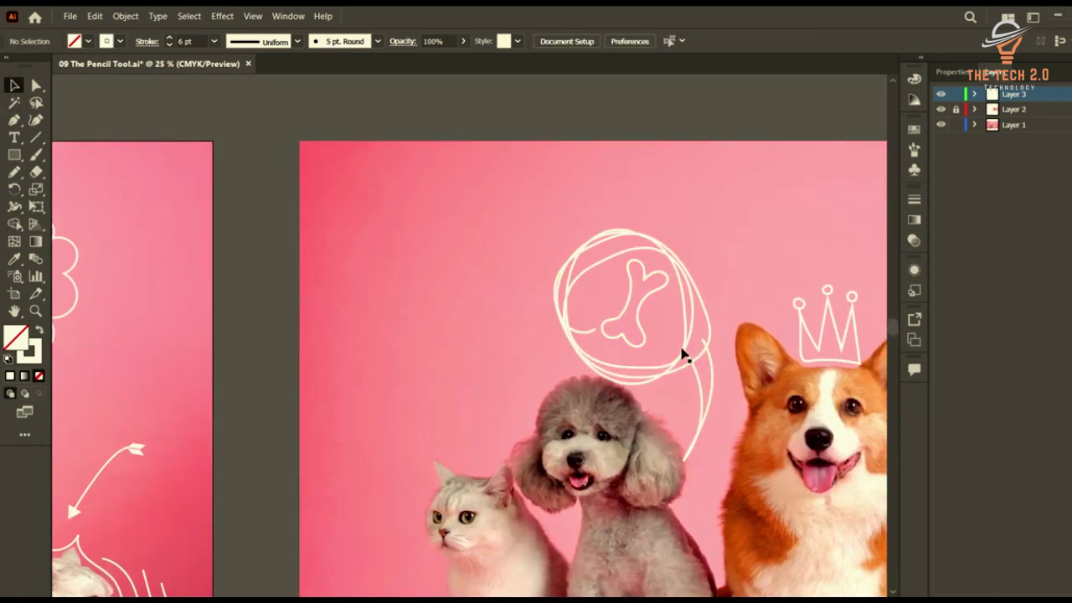
{"action": "scroll", "coordinate": [586, 307], "scroll_direction": "down", "scroll_amount": 3}
{"action": "scroll", "coordinate": [634, 319], "scroll_direction": "up", "scroll_amount": 3}
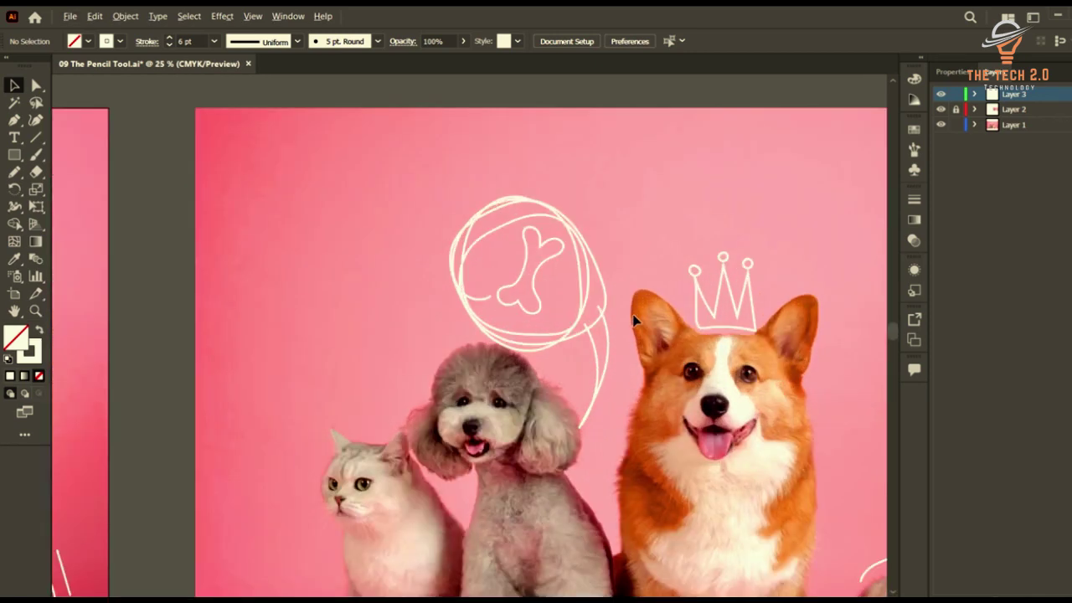
{"action": "left_click", "coordinate": [580, 248]}
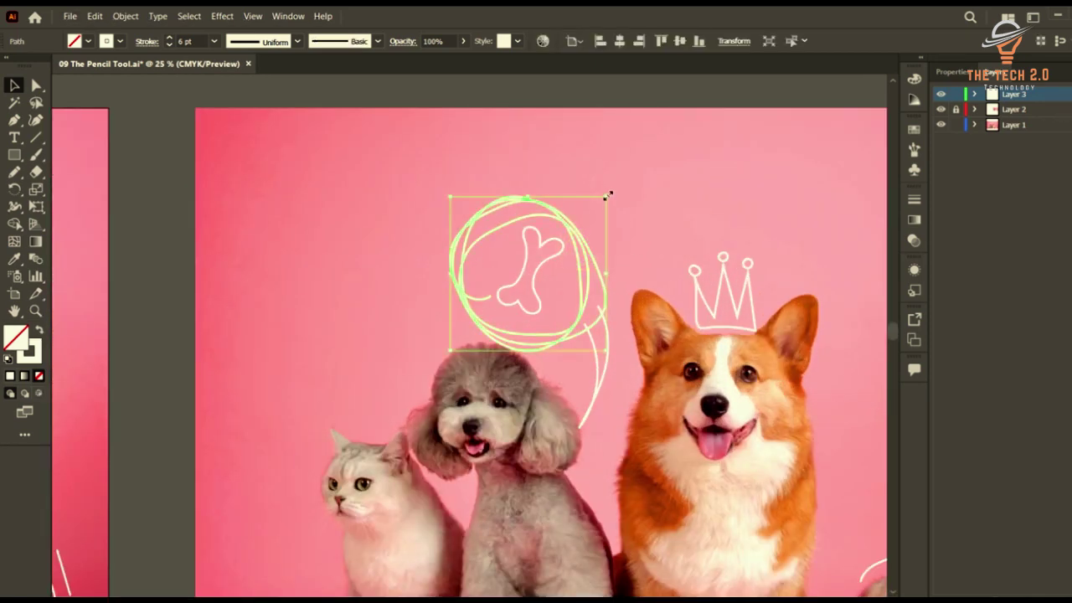
{"action": "left_click_drag", "start_coordinate": [608, 195], "coordinate": [628, 175]}
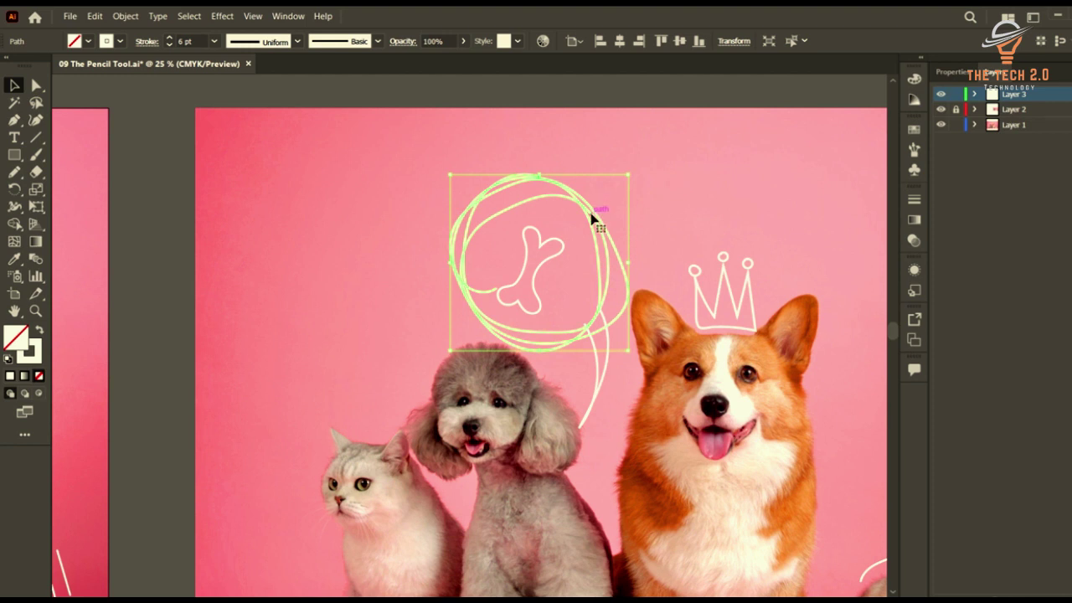
- Shift the scribbled bubble slightly down and left, shrink the bone inside it a little, and clear the selection
{"action": "left_click_drag", "start_coordinate": [592, 218], "coordinate": [587, 226]}
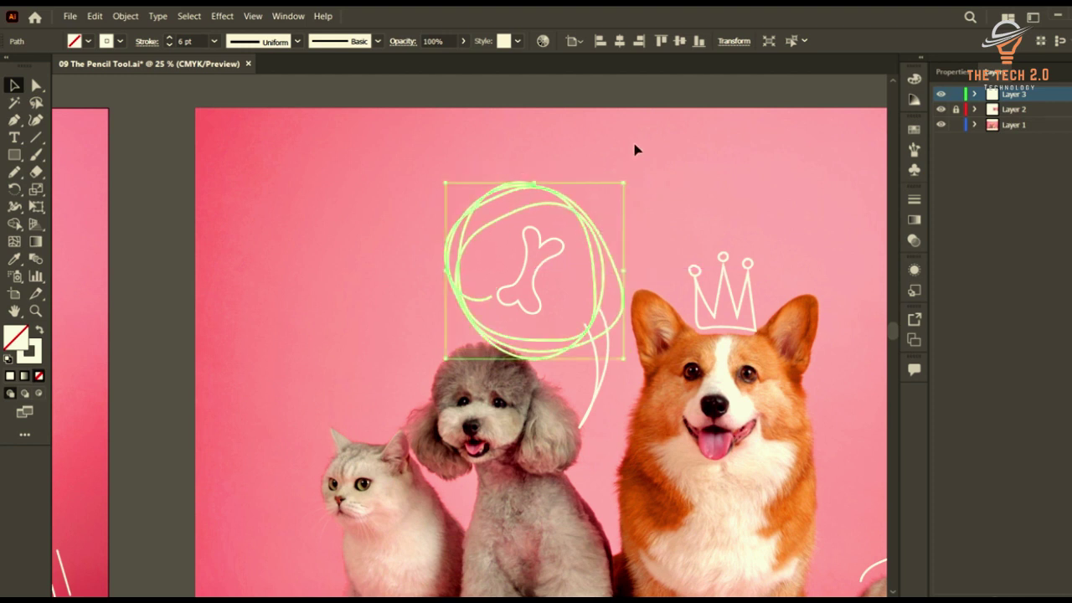
{"action": "left_click", "coordinate": [635, 148]}
{"action": "left_click", "coordinate": [550, 272]}
{"action": "left_click_drag", "start_coordinate": [565, 315], "coordinate": [558, 308]}
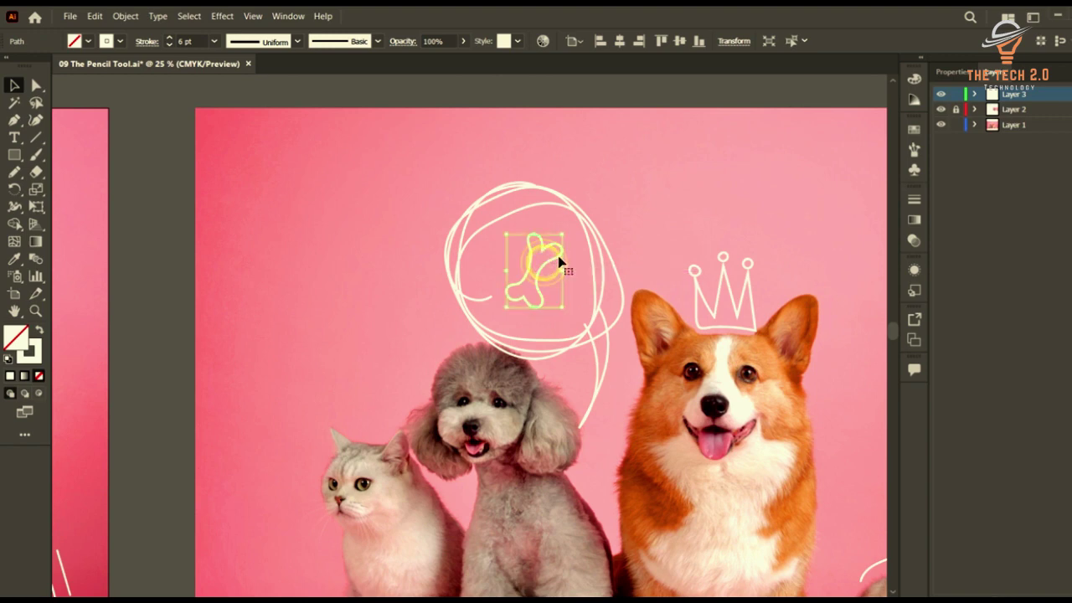
{"action": "left_click", "coordinate": [692, 195]}
- Start a freehand Pencil stroke for a second bone to the right of the corgi's crown, and undo it
{"action": "key", "text": "ctrl+minus"}
{"action": "key", "text": "ctrl+minus"}
{"action": "key", "text": "ctrl+minus"}
{"action": "scroll", "coordinate": [680, 287], "scroll_direction": "down", "scroll_amount": 1}
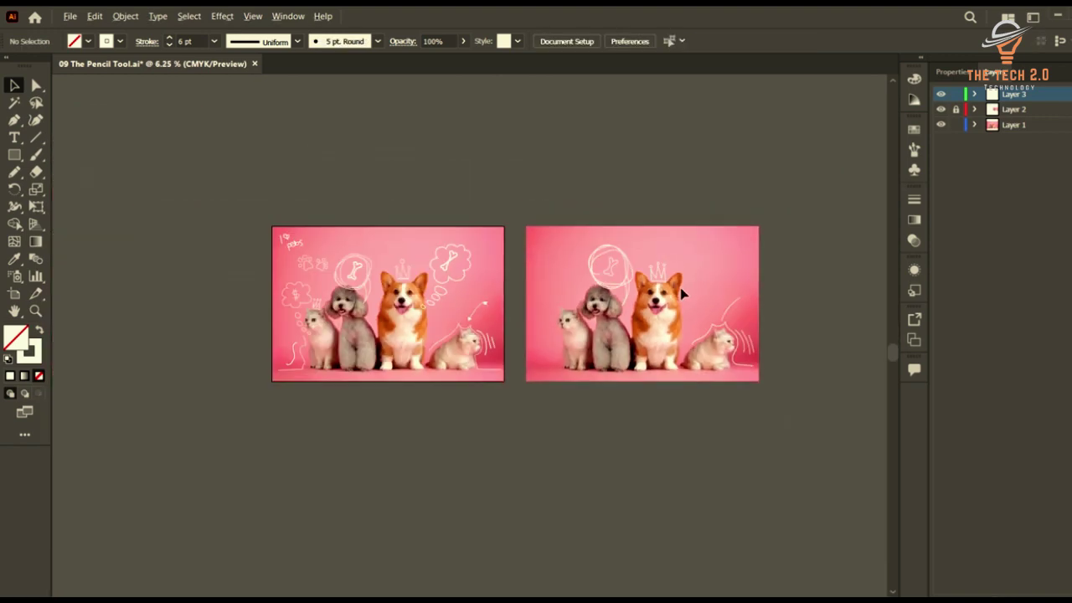
{"action": "scroll", "coordinate": [681, 287], "scroll_direction": "up", "scroll_amount": 1}
{"action": "scroll", "coordinate": [738, 298], "scroll_direction": "up", "scroll_amount": 2}
{"action": "scroll", "coordinate": [557, 280], "scroll_direction": "down", "scroll_amount": 1}
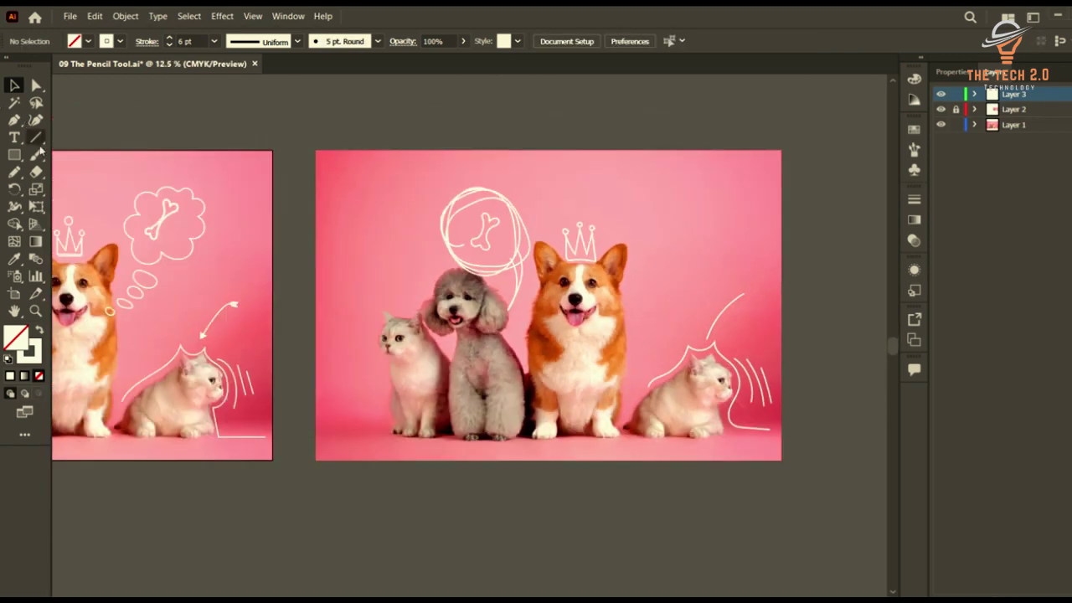
{"action": "left_click", "coordinate": [18, 174]}
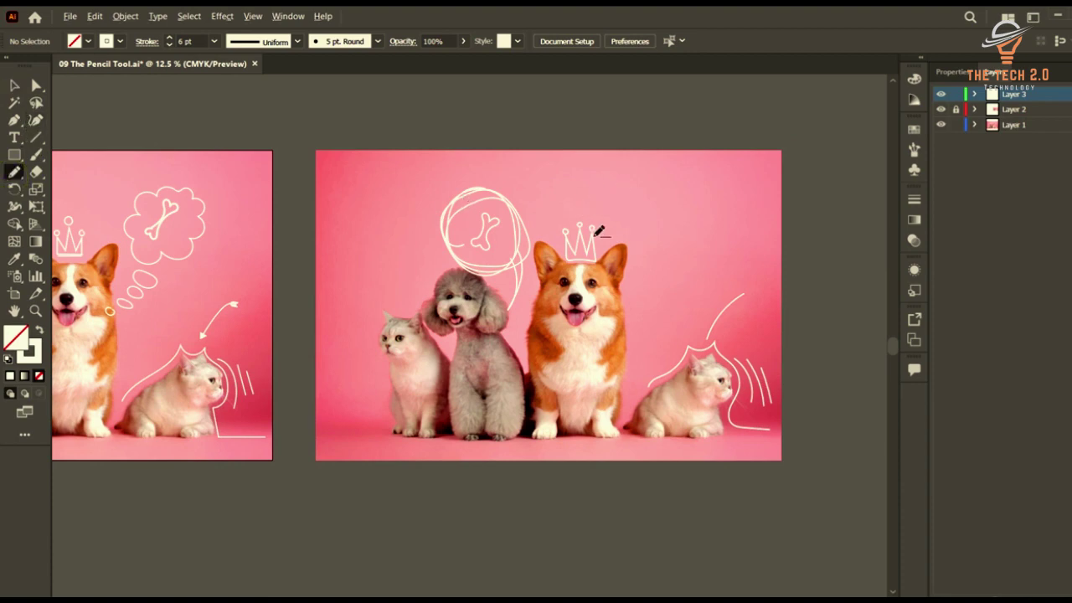
{"action": "scroll", "coordinate": [598, 232], "scroll_direction": "up", "scroll_amount": 2}
{"action": "scroll", "coordinate": [625, 186], "scroll_direction": "down", "scroll_amount": 1}
{"action": "scroll", "coordinate": [656, 192], "scroll_direction": "right", "scroll_amount": 1}
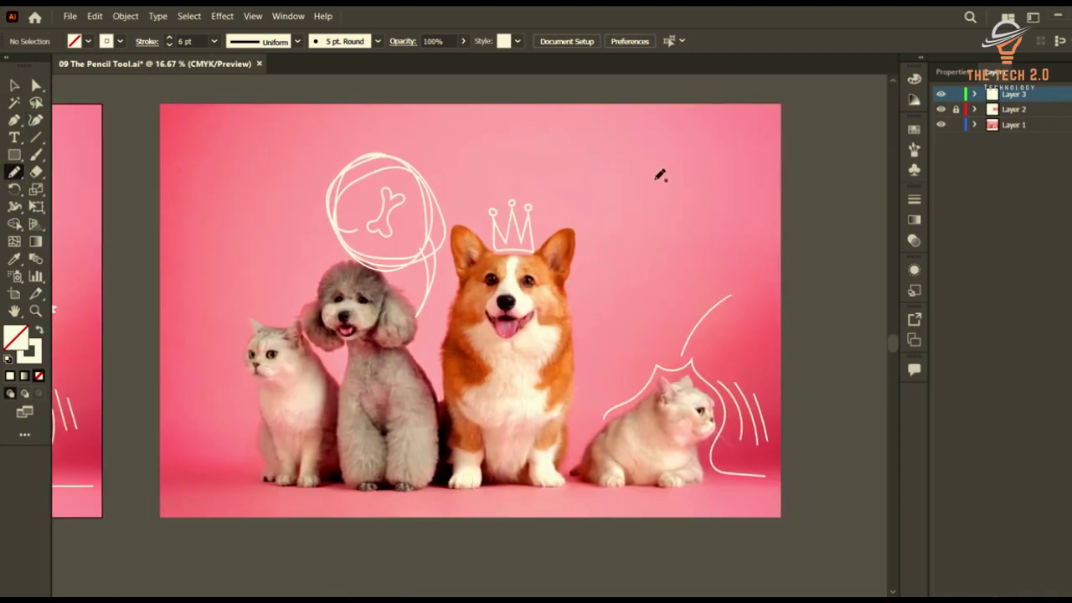
{"action": "mouse_move", "coordinate": [648, 173]}
{"action": "left_mouse_down"}
{"action": "mouse_move", "coordinate": [649, 204]}
{"action": "mouse_move", "coordinate": [631, 226]}
{"action": "left_mouse_up"}
{"action": "key", "text": "ctrl+z"}
- Try a complete slanted bone outline in the empty area right of the crown, and undo it
{"action": "scroll", "coordinate": [662, 176], "scroll_direction": "up", "scroll_amount": 1}
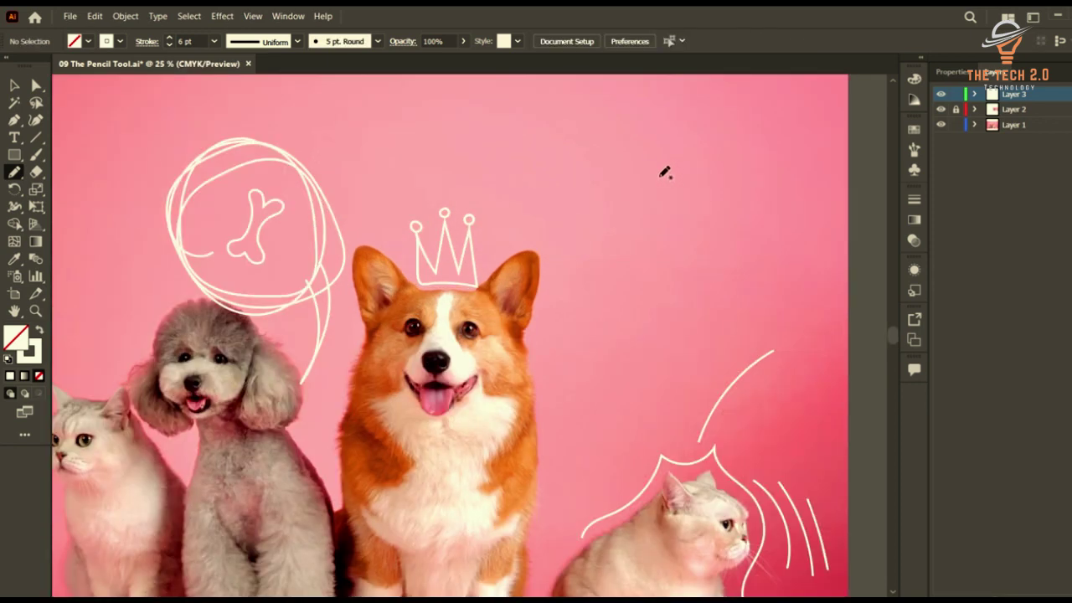
{"action": "left_click", "coordinate": [659, 178]}
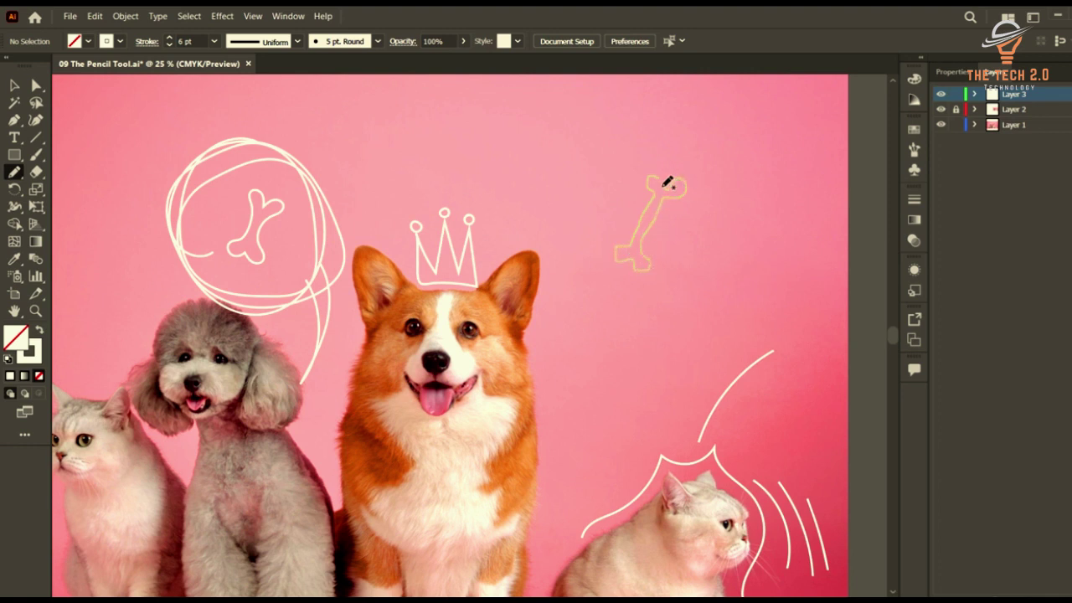
{"action": "left_click_drag", "start_coordinate": [661, 177], "coordinate": [664, 179]}
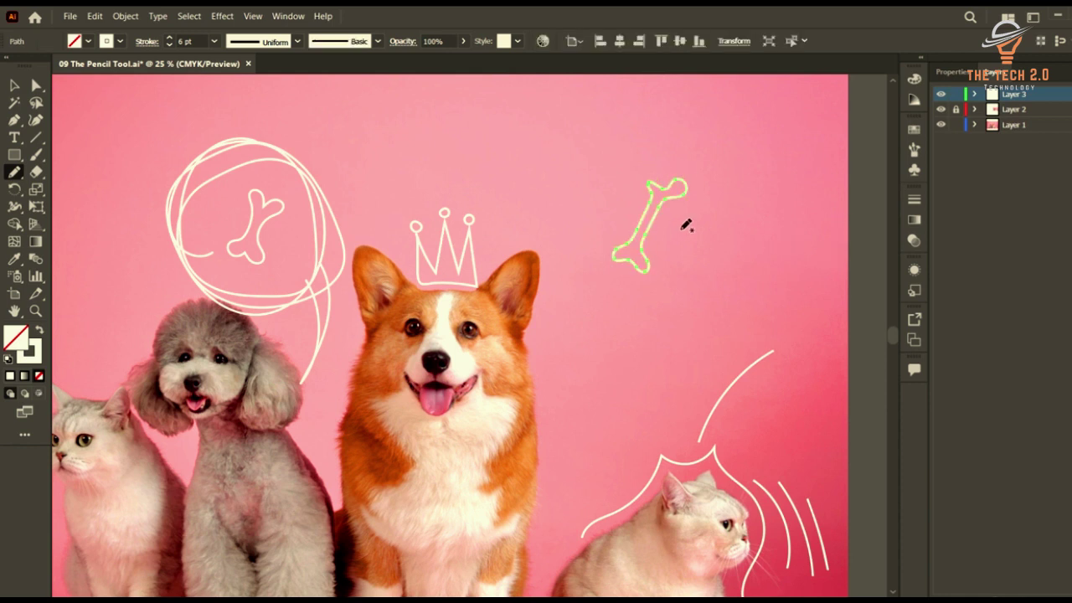
{"action": "key", "text": "ctrl+z"}
- Retry the bone right of the crown, tracing one shaft edge and the lower knob before closing the outline, and undo it
{"action": "left_click_drag", "start_coordinate": [650, 175], "coordinate": [624, 255]}
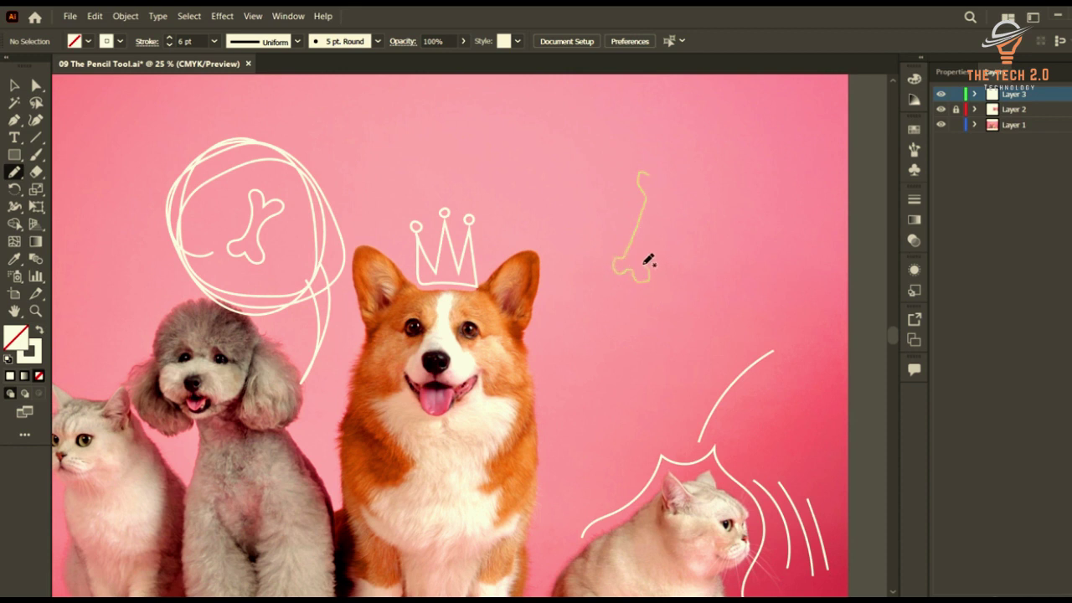
{"action": "left_click_drag", "start_coordinate": [643, 233], "coordinate": [658, 203]}
{"action": "left_click_drag", "start_coordinate": [651, 179], "coordinate": [652, 179]}
{"action": "scroll", "coordinate": [710, 237], "scroll_direction": "down", "scroll_amount": 3}
{"action": "scroll", "coordinate": [712, 240], "scroll_direction": "up", "scroll_amount": 2}
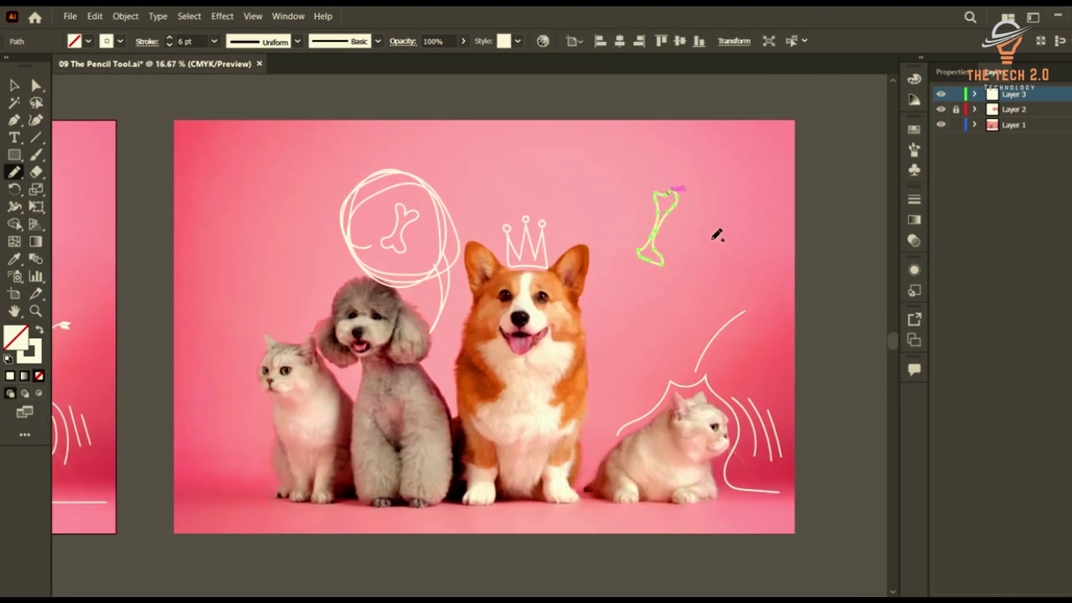
{"action": "key", "text": "ctrl+z"}
- Draw another freehand slanted bone right of the corgi's crown, and delete that outline
{"action": "scroll", "coordinate": [639, 209], "scroll_direction": "up", "scroll_amount": 3}
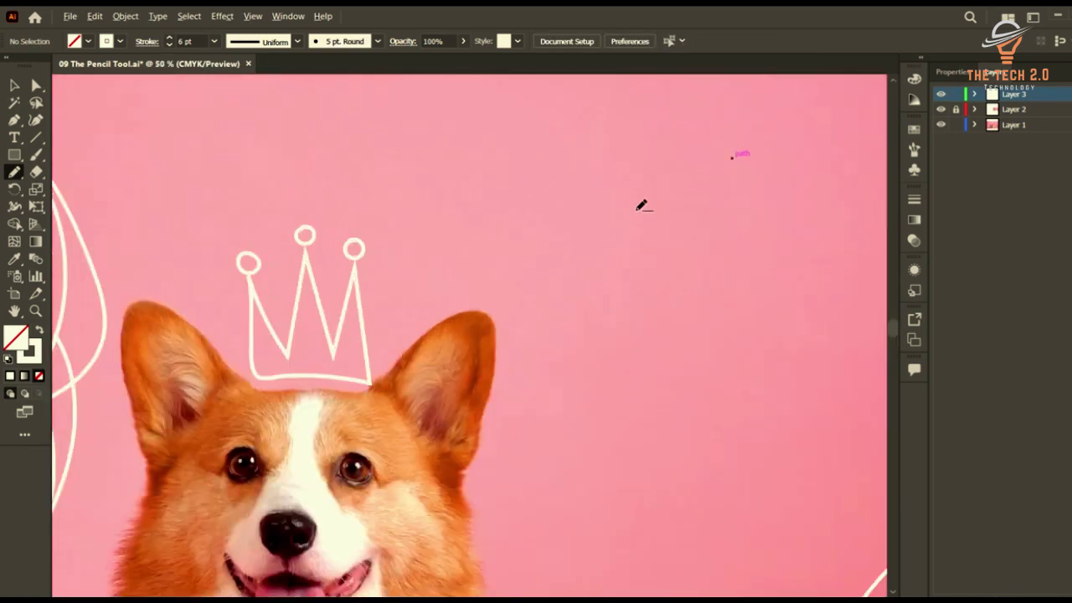
{"action": "scroll", "coordinate": [640, 208], "scroll_direction": "down", "scroll_amount": 1}
{"action": "scroll", "coordinate": [638, 206], "scroll_direction": "down", "scroll_amount": 1}
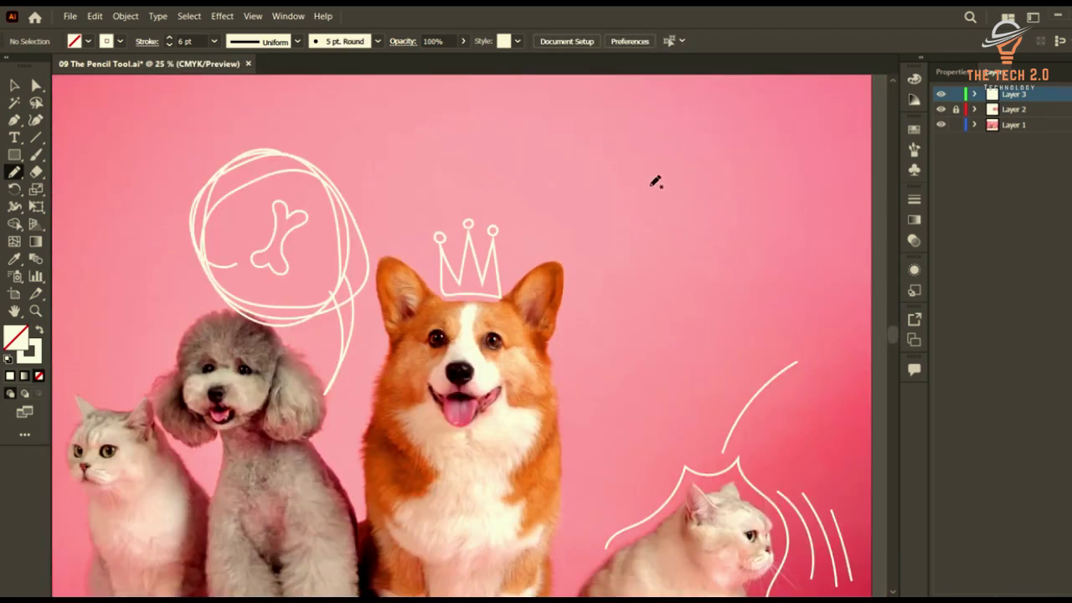
{"action": "mouse_move", "coordinate": [654, 181]}
{"action": "left_mouse_down"}
{"action": "mouse_move", "coordinate": [643, 177]}
{"action": "mouse_move", "coordinate": [644, 197]}
{"action": "left_mouse_up"}
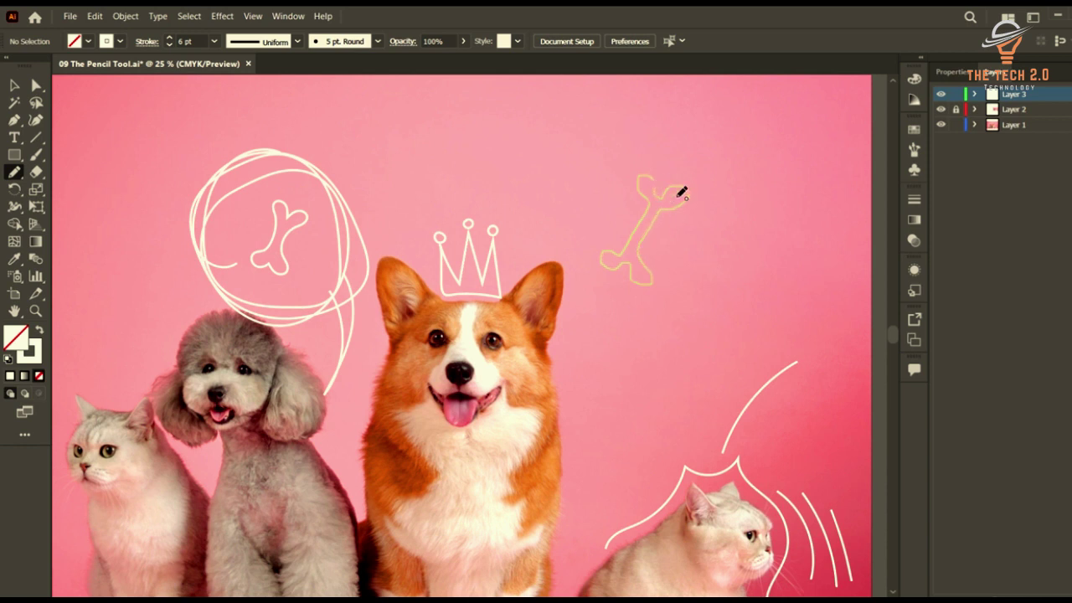
{"action": "left_click_drag", "start_coordinate": [682, 193], "coordinate": [683, 194]}
{"action": "scroll", "coordinate": [706, 206], "scroll_direction": "down", "scroll_amount": 1}
{"action": "scroll", "coordinate": [697, 201], "scroll_direction": "up", "scroll_amount": 1}
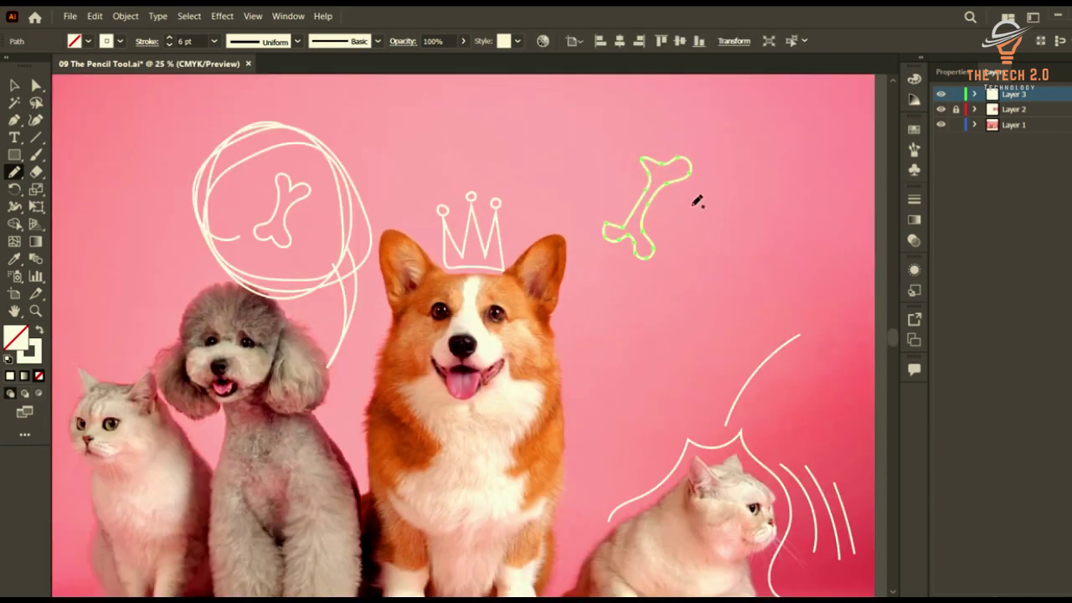
{"action": "scroll", "coordinate": [697, 201], "scroll_direction": "up", "scroll_amount": 1}
{"action": "left_click", "coordinate": [15, 84]}
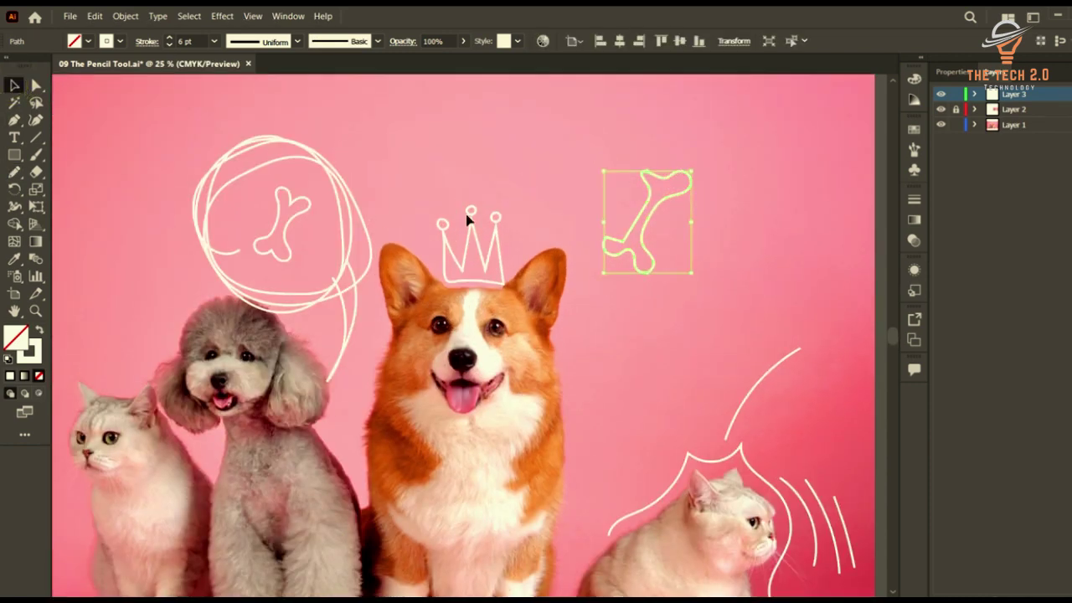
{"action": "key", "text": "Delete"}
- Duplicate the poodle's bone into the empty area right of the crown and rotate the copy slightly clockwise
{"action": "left_click_drag", "start_coordinate": [293, 216], "coordinate": [676, 211]}
{"action": "left_click_drag", "start_coordinate": [691, 253], "coordinate": [689, 271]}
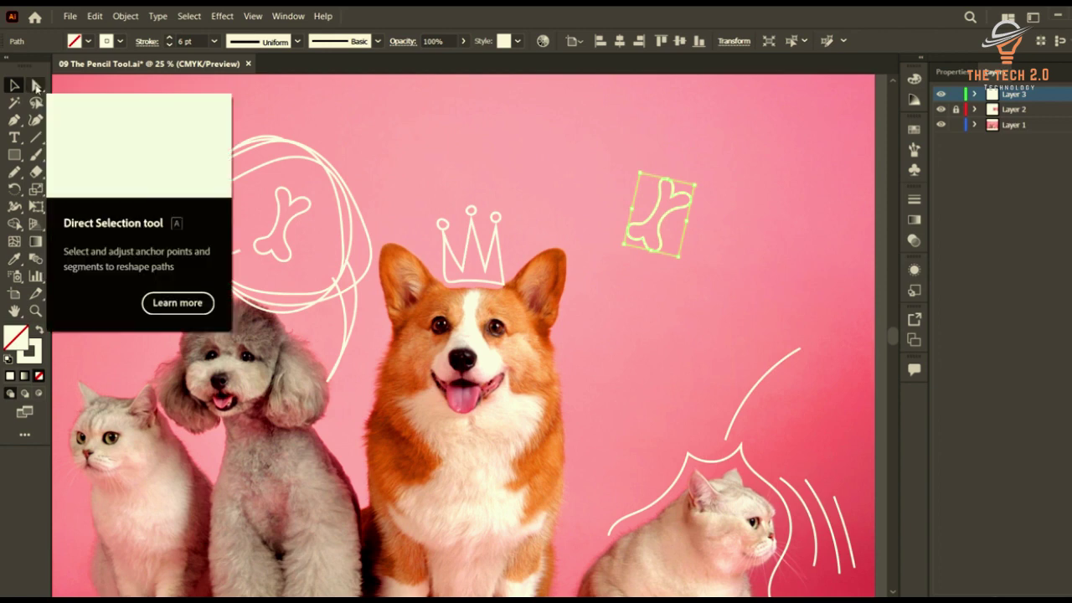
- Lengthen the copied bone by moving the anchor points of its upper knobs up and to the right
{"action": "left_click", "coordinate": [36, 85]}
{"action": "scroll", "coordinate": [659, 171], "scroll_direction": "up", "scroll_amount": 1}
{"action": "scroll", "coordinate": [643, 170], "scroll_direction": "up", "scroll_amount": 2}
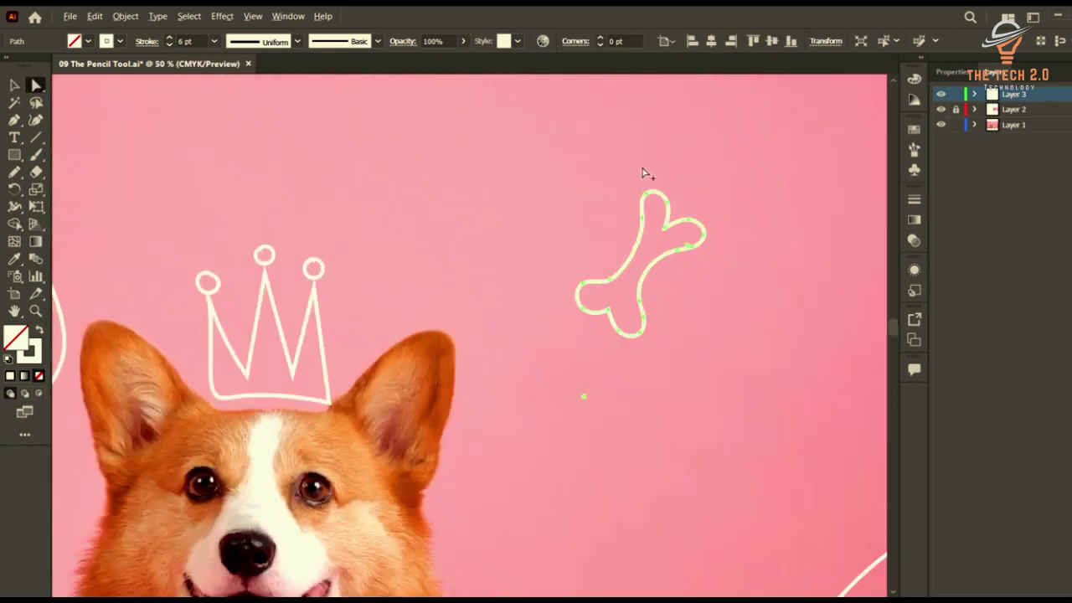
{"action": "left_click_drag", "start_coordinate": [607, 160], "coordinate": [777, 304]}
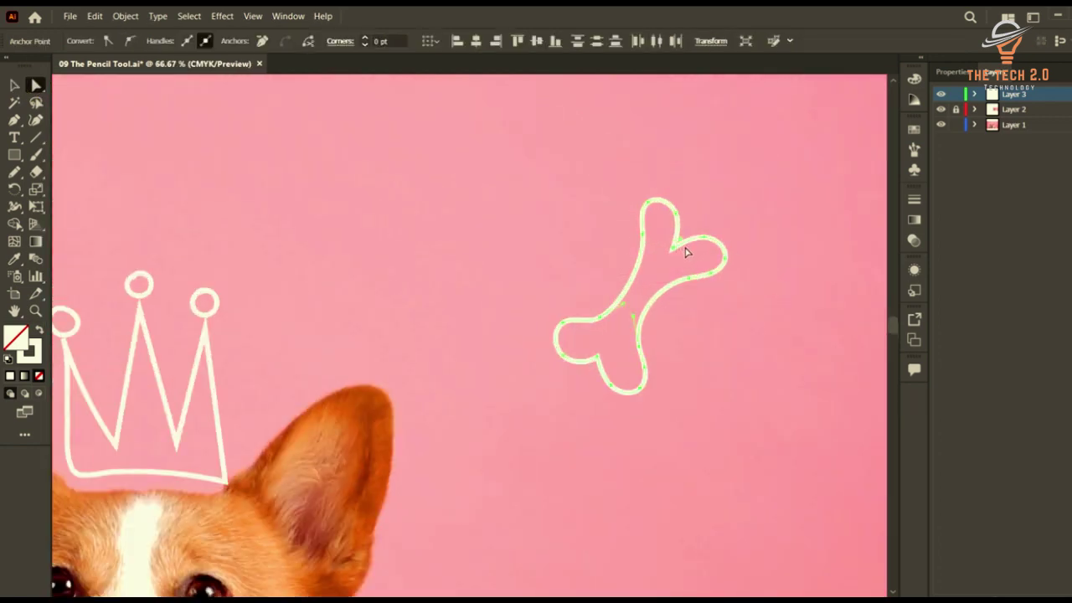
{"action": "left_click_drag", "start_coordinate": [670, 254], "coordinate": [705, 186]}
- Round the copied bone's upper notch to about 7.9 pt and its lower notch to about 14.2 pt
{"action": "scroll", "coordinate": [702, 201], "scroll_direction": "down", "scroll_amount": 2}
{"action": "left_click", "coordinate": [719, 244]}
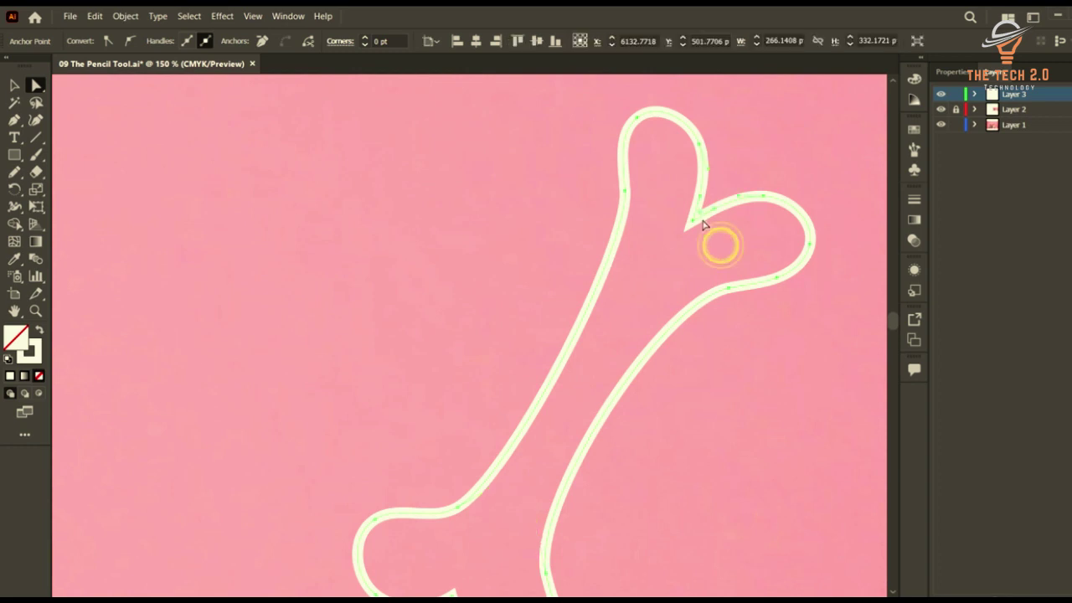
{"action": "left_click_drag", "start_coordinate": [699, 215], "coordinate": [743, 218]}
{"action": "scroll", "coordinate": [718, 201], "scroll_direction": "down", "scroll_amount": 2}
{"action": "scroll", "coordinate": [592, 393], "scroll_direction": "up", "scroll_amount": 2}
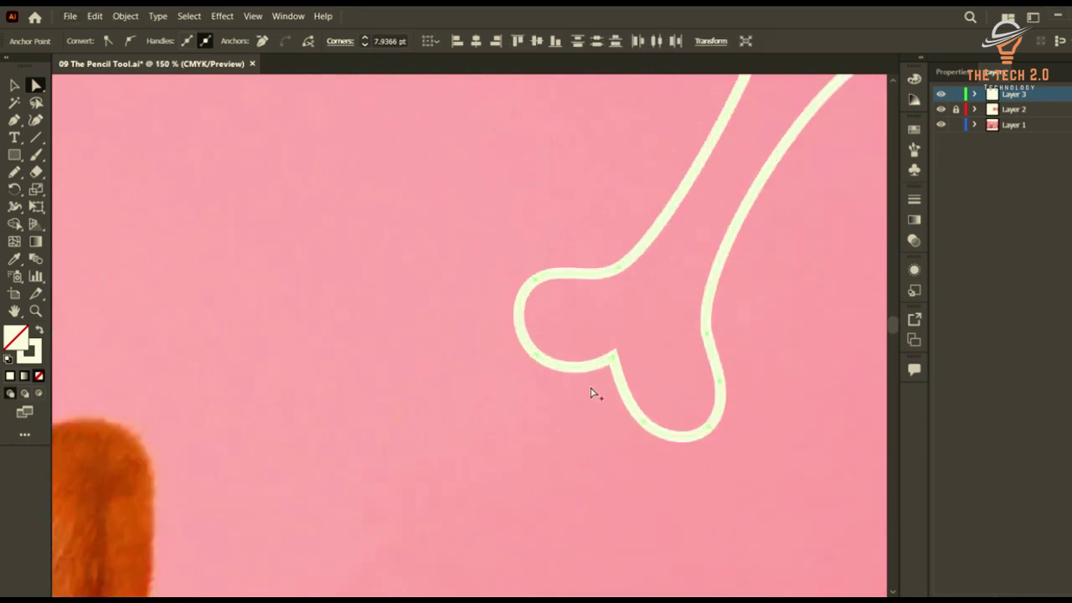
{"action": "left_click", "coordinate": [604, 374]}
{"action": "left_click_drag", "start_coordinate": [611, 371], "coordinate": [603, 392]}
{"action": "scroll", "coordinate": [532, 325], "scroll_direction": "down", "scroll_amount": 4}
{"action": "scroll", "coordinate": [590, 337], "scroll_direction": "up", "scroll_amount": 1}
{"action": "scroll", "coordinate": [593, 337], "scroll_direction": "up", "scroll_amount": 1}
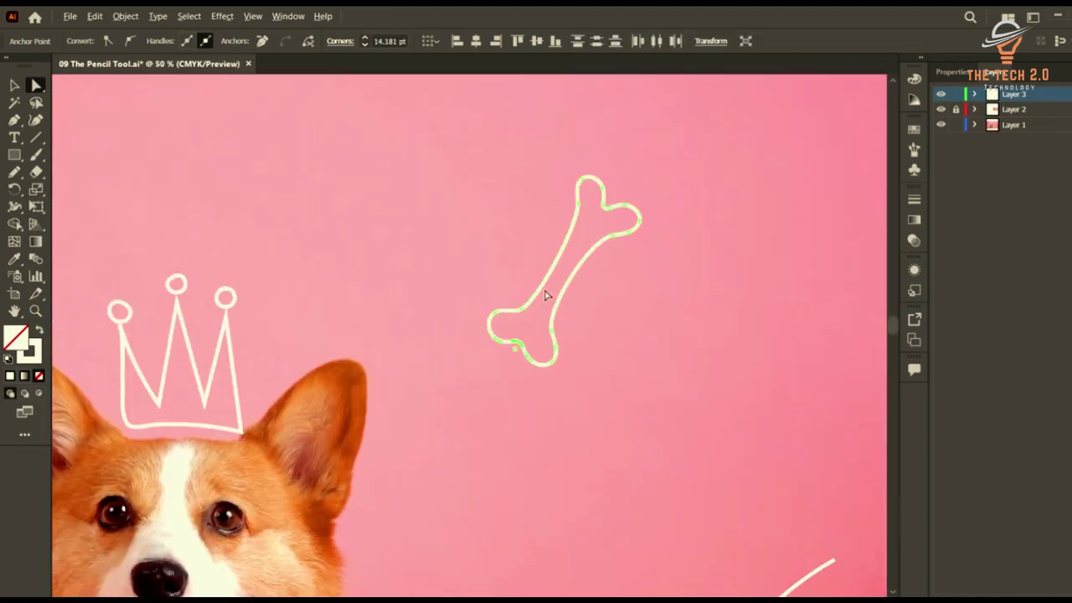
- Move the copied bone's lower-end anchor points about 47 pt left and 40 pt down to stretch its shaft, and deselect
{"action": "scroll", "coordinate": [502, 369], "scroll_direction": "up", "scroll_amount": 2}
{"action": "left_click_drag", "start_coordinate": [432, 220], "coordinate": [685, 441]}
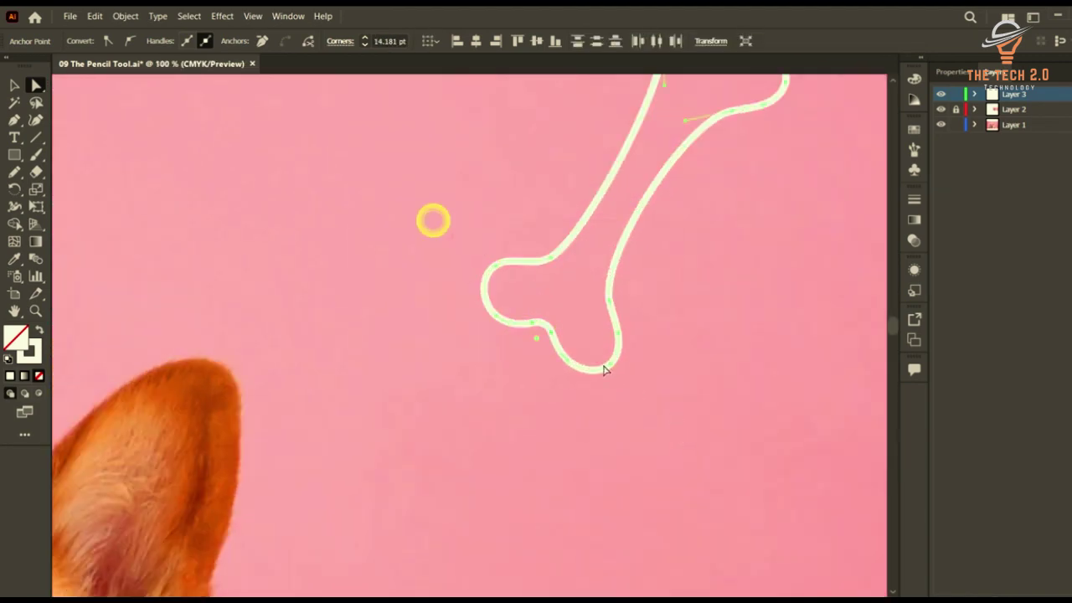
{"action": "left_click", "coordinate": [608, 300]}
{"action": "left_click", "coordinate": [423, 221]}
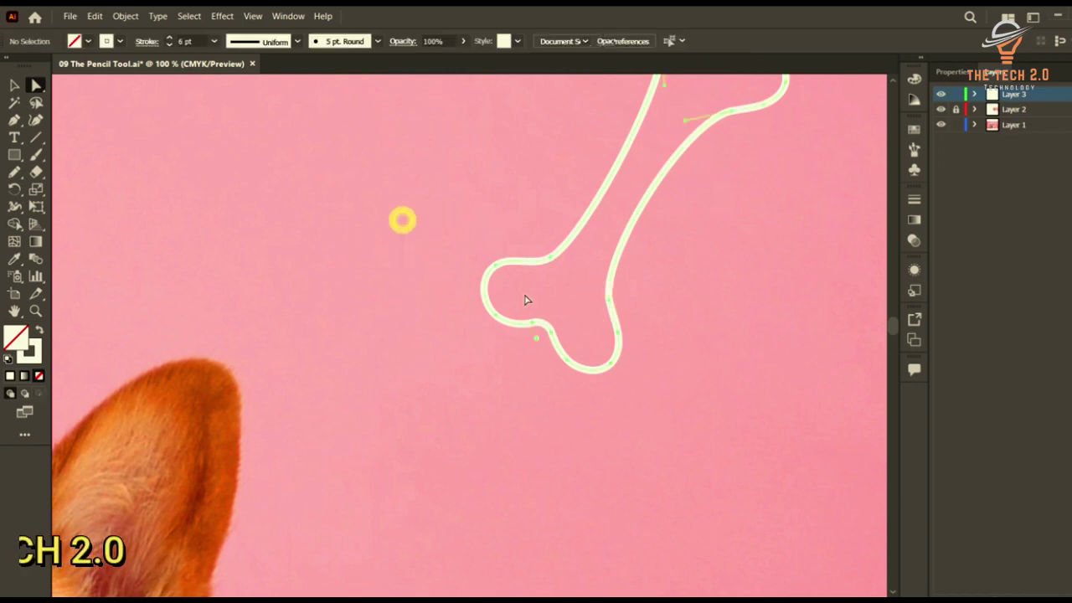
{"action": "left_click_drag", "start_coordinate": [610, 302], "coordinate": [558, 352]}
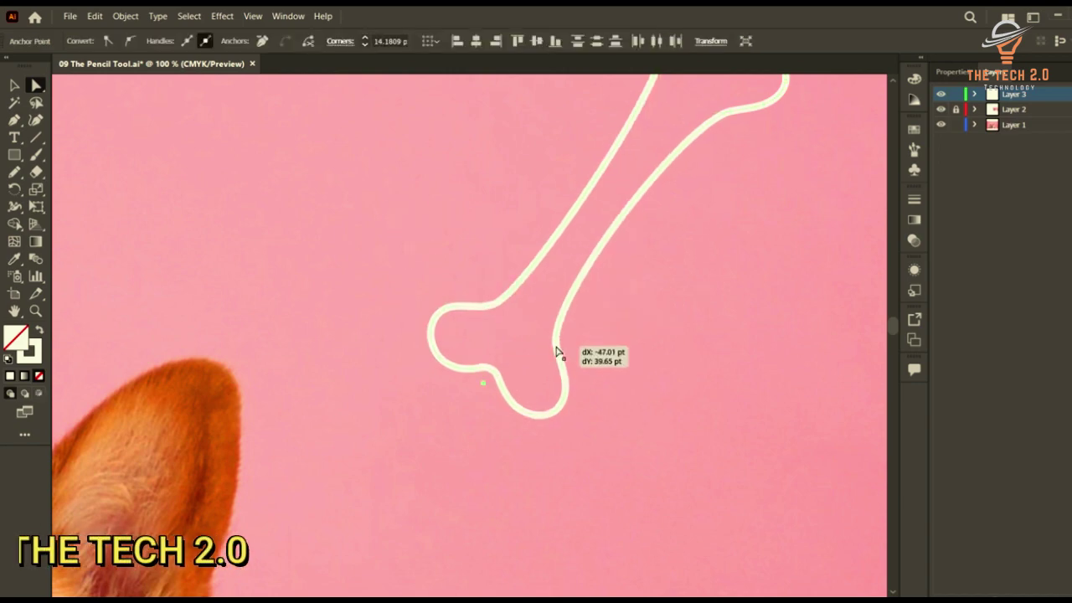
{"action": "scroll", "coordinate": [545, 348], "scroll_direction": "down", "scroll_amount": 5}
{"action": "left_click", "coordinate": [625, 344]}
{"action": "scroll", "coordinate": [510, 328], "scroll_direction": "up", "scroll_amount": 1}
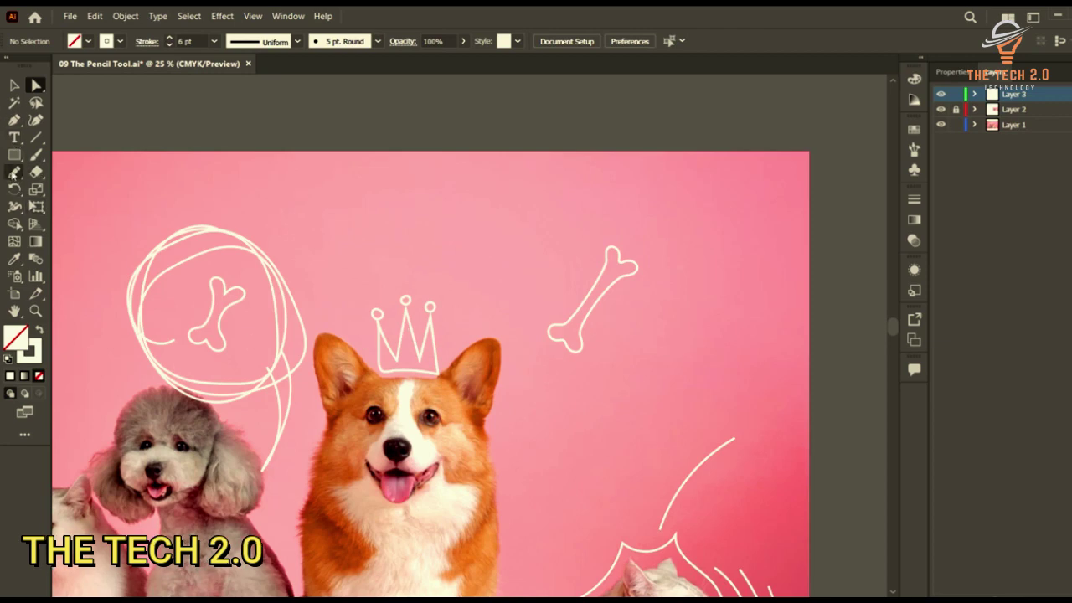
- Draw a closed freehand scalloped cloud around the lengthened bone with the Pencil tool
{"action": "left_click", "coordinate": [15, 171]}
{"action": "scroll", "coordinate": [522, 234], "scroll_direction": "down", "scroll_amount": 2}
{"action": "scroll", "coordinate": [526, 233], "scroll_direction": "up", "scroll_amount": 1}
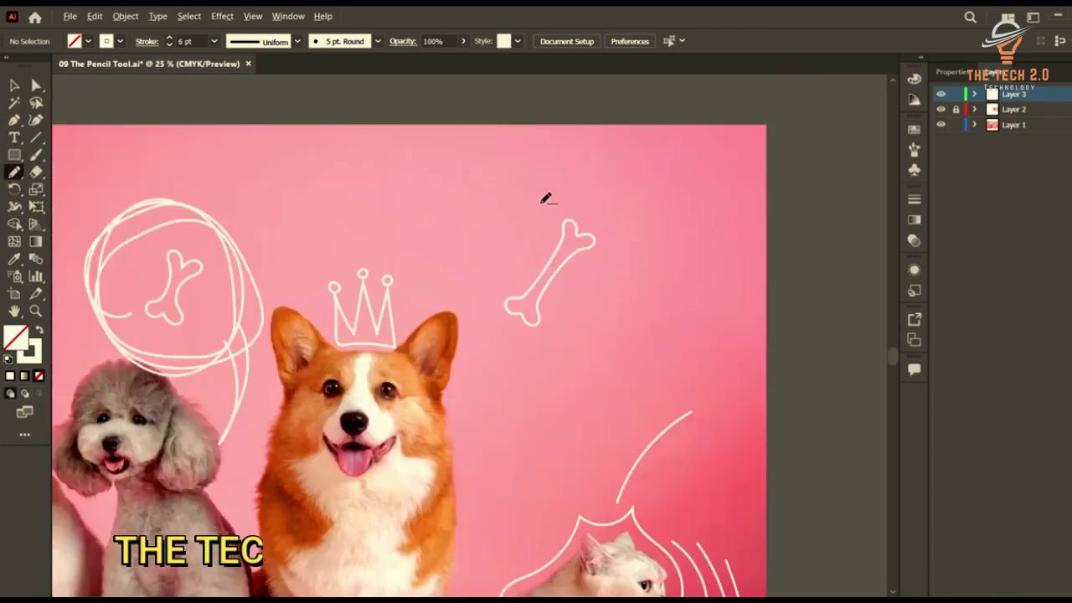
{"action": "mouse_move", "coordinate": [534, 215]}
{"action": "left_mouse_down"}
{"action": "mouse_move", "coordinate": [551, 188]}
{"action": "mouse_move", "coordinate": [584, 209]}
{"action": "mouse_move", "coordinate": [609, 200]}
{"action": "mouse_move", "coordinate": [637, 209]}
{"action": "mouse_move", "coordinate": [629, 238]}
{"action": "mouse_move", "coordinate": [663, 274]}
{"action": "mouse_move", "coordinate": [658, 300]}
{"action": "mouse_move", "coordinate": [617, 308]}
{"action": "mouse_move", "coordinate": [642, 340]}
{"action": "left_mouse_up"}
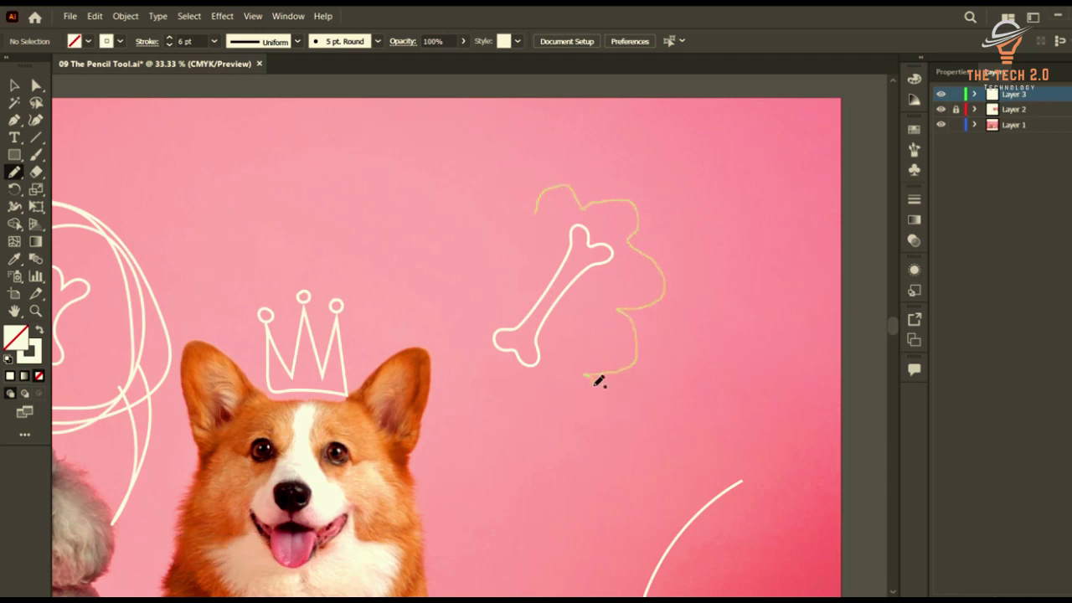
{"action": "mouse_move", "coordinate": [598, 382]}
{"action": "left_mouse_down"}
{"action": "mouse_move", "coordinate": [585, 408]}
{"action": "mouse_move", "coordinate": [540, 412]}
{"action": "mouse_move", "coordinate": [518, 392]}
{"action": "mouse_move", "coordinate": [485, 398]}
{"action": "left_mouse_up"}
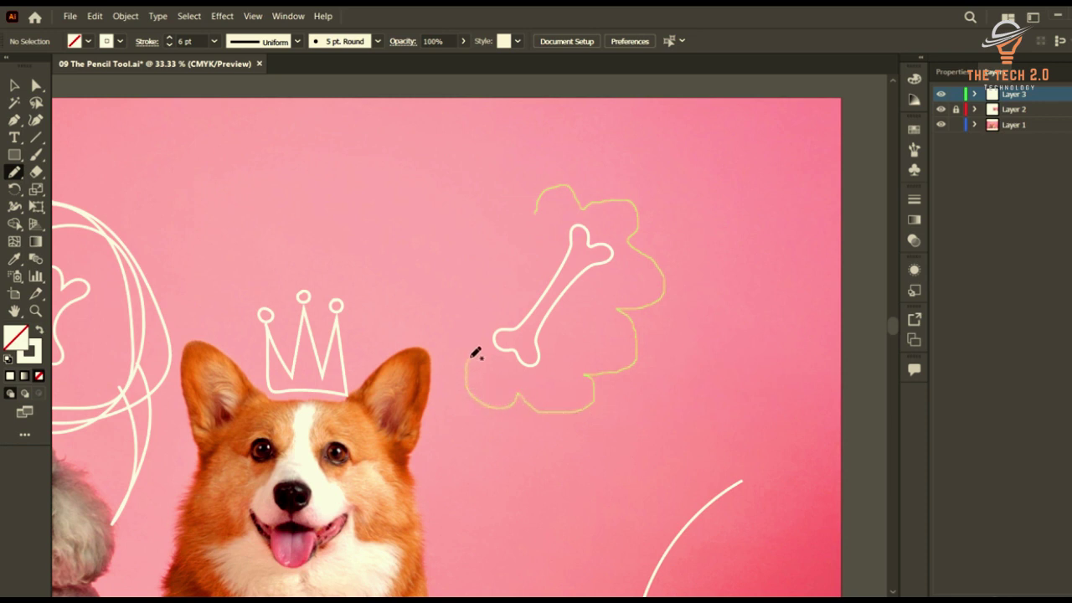
{"action": "mouse_move", "coordinate": [462, 347]}
{"action": "left_mouse_down"}
{"action": "mouse_move", "coordinate": [439, 322]}
{"action": "mouse_move", "coordinate": [465, 300]}
{"action": "left_mouse_up"}
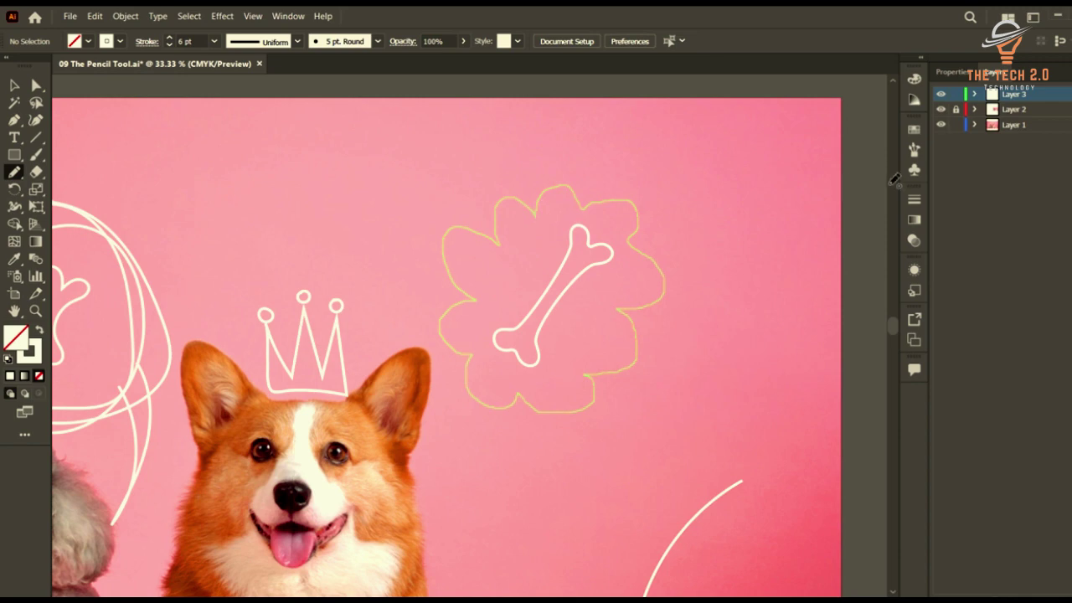
- Draw a trail of five shrinking freehand loops from the cloud's lower edge down to the corgi's chest
{"action": "scroll", "coordinate": [702, 268], "scroll_direction": "down", "scroll_amount": 3}
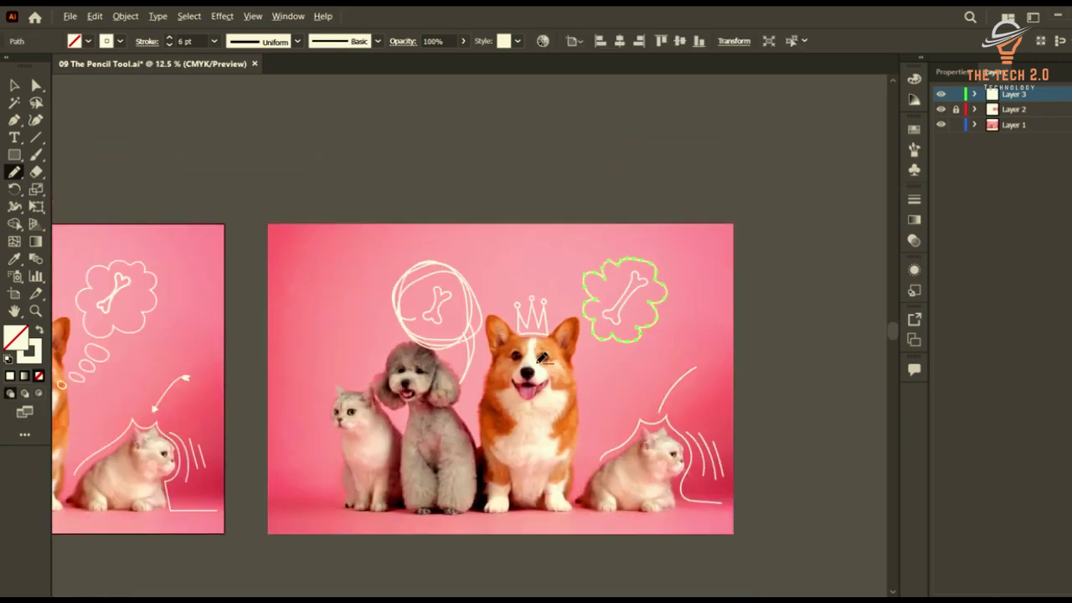
{"action": "scroll", "coordinate": [543, 358], "scroll_direction": "up", "scroll_amount": 1}
{"action": "mouse_move", "coordinate": [650, 343]}
{"action": "left_mouse_down"}
{"action": "mouse_move", "coordinate": [618, 350]}
{"action": "mouse_move", "coordinate": [652, 343]}
{"action": "mouse_move", "coordinate": [603, 368]}
{"action": "mouse_move", "coordinate": [630, 372]}
{"action": "mouse_move", "coordinate": [591, 395]}
{"action": "mouse_move", "coordinate": [612, 402]}
{"action": "mouse_move", "coordinate": [599, 394]}
{"action": "mouse_move", "coordinate": [573, 411]}
{"action": "mouse_move", "coordinate": [586, 407]}
{"action": "left_mouse_up"}
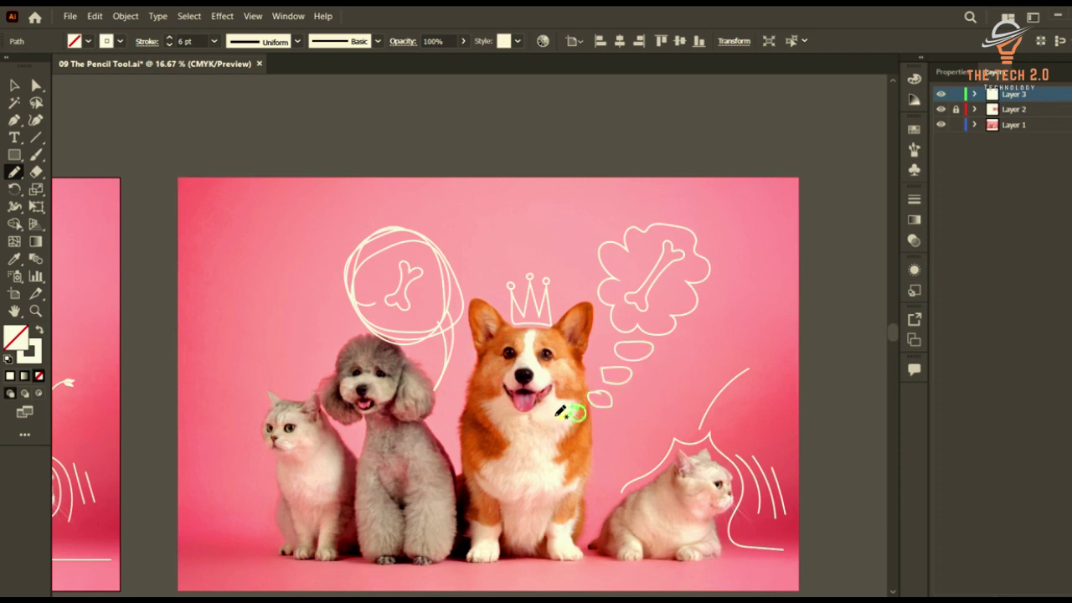
- Delete the angular second loop of the corgi's thought trail and replace it with the small chest loop, enlarged and tilted
{"action": "scroll", "coordinate": [664, 382], "scroll_direction": "down", "scroll_amount": 1}
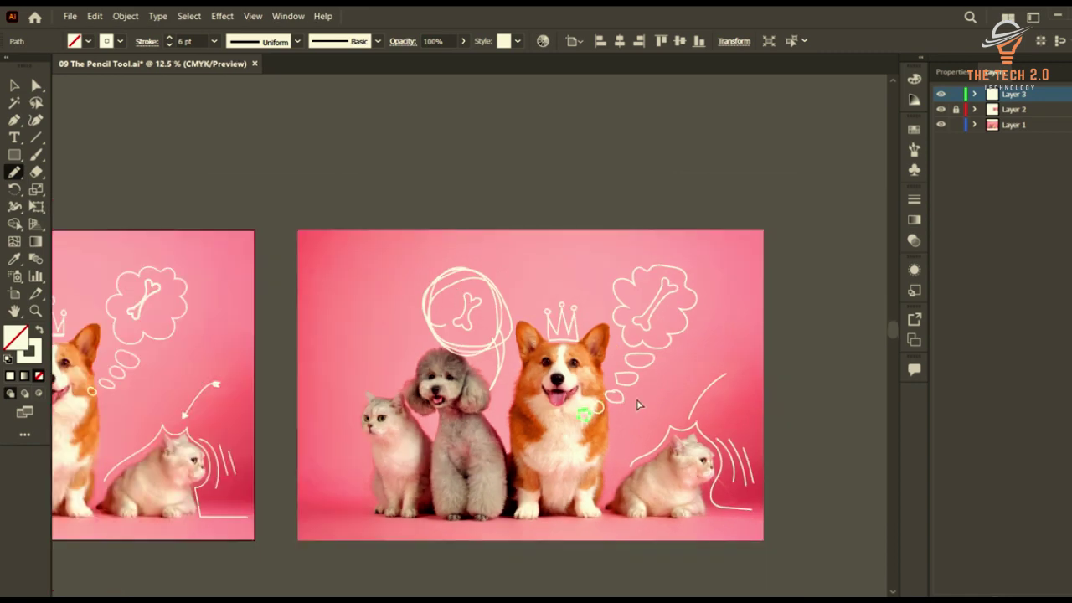
{"action": "scroll", "coordinate": [637, 405], "scroll_direction": "up", "scroll_amount": 4}
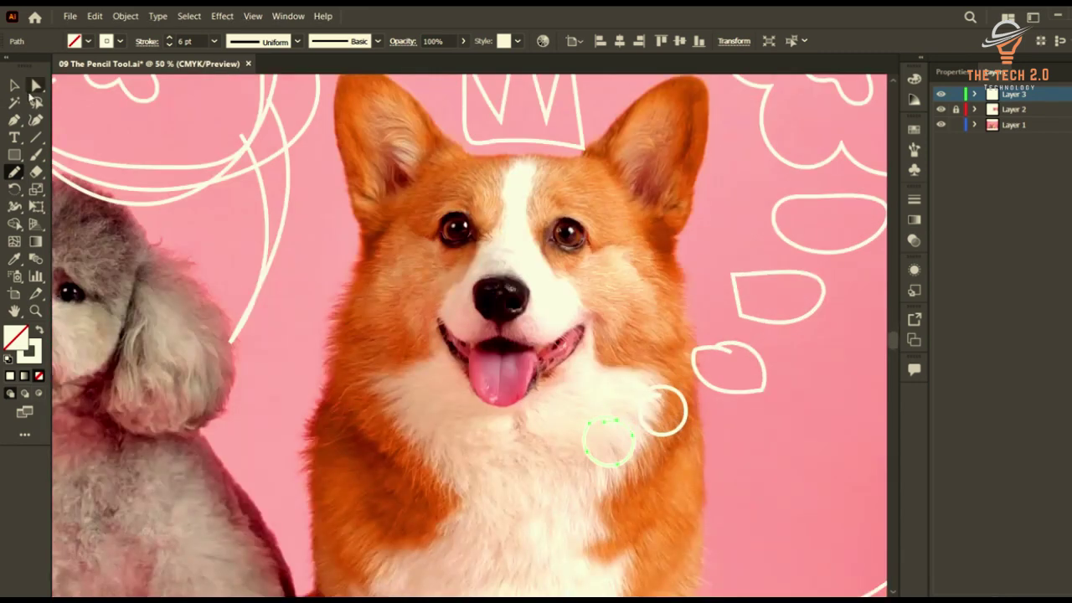
{"action": "left_click", "coordinate": [13, 85]}
{"action": "scroll", "coordinate": [534, 352], "scroll_direction": "down", "scroll_amount": 1}
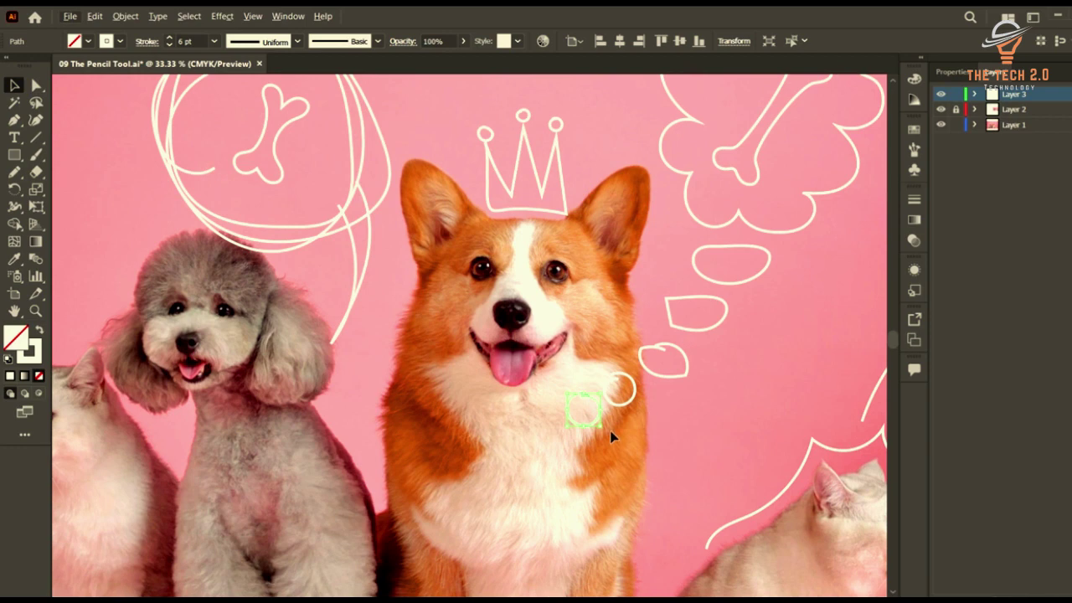
{"action": "left_click", "coordinate": [725, 319]}
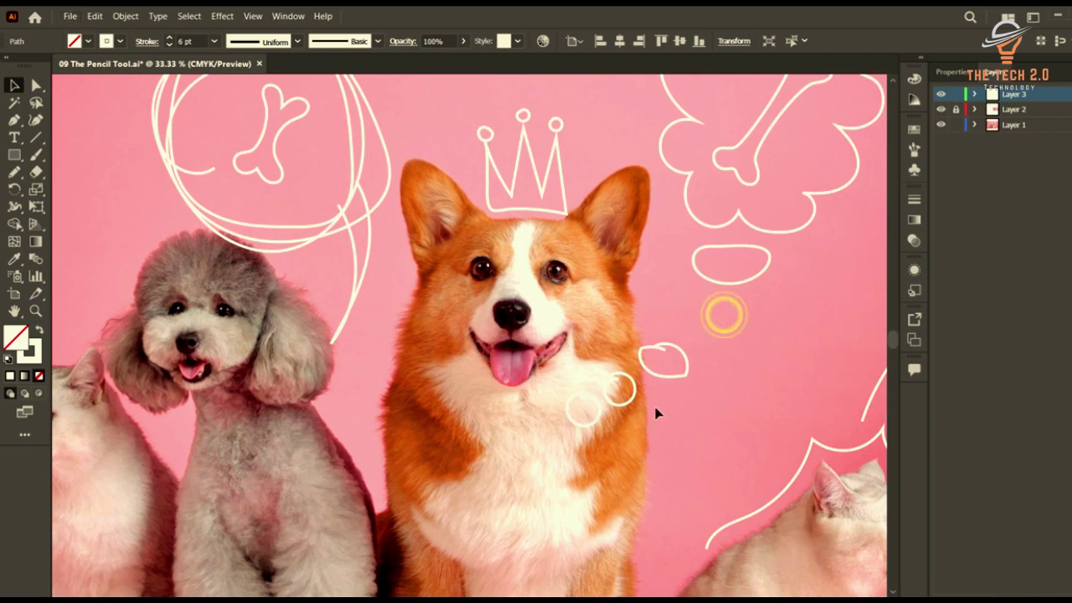
{"action": "key", "text": "Delete"}
{"action": "left_click_drag", "start_coordinate": [599, 416], "coordinate": [729, 323]}
{"action": "left_click", "coordinate": [725, 290]}
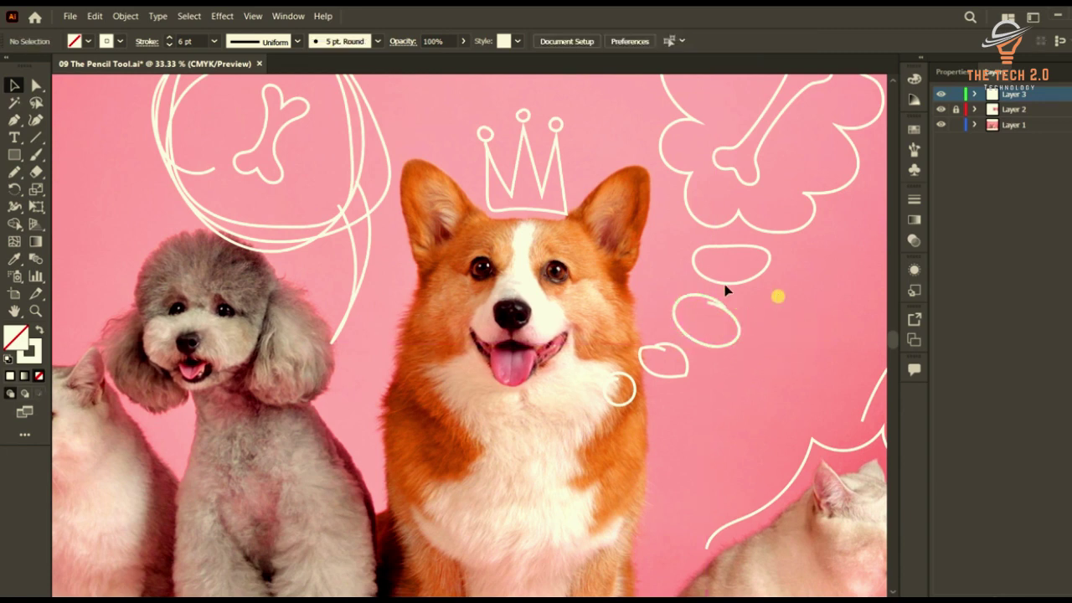
- Compare the doodles drawn so far with the reference artwork to find which ones are still missing
{"action": "scroll", "coordinate": [725, 290], "scroll_direction": "down", "scroll_amount": 3}
{"action": "scroll", "coordinate": [718, 289], "scroll_direction": "up", "scroll_amount": 2}
{"action": "scroll", "coordinate": [708, 278], "scroll_direction": "left", "scroll_amount": 2}
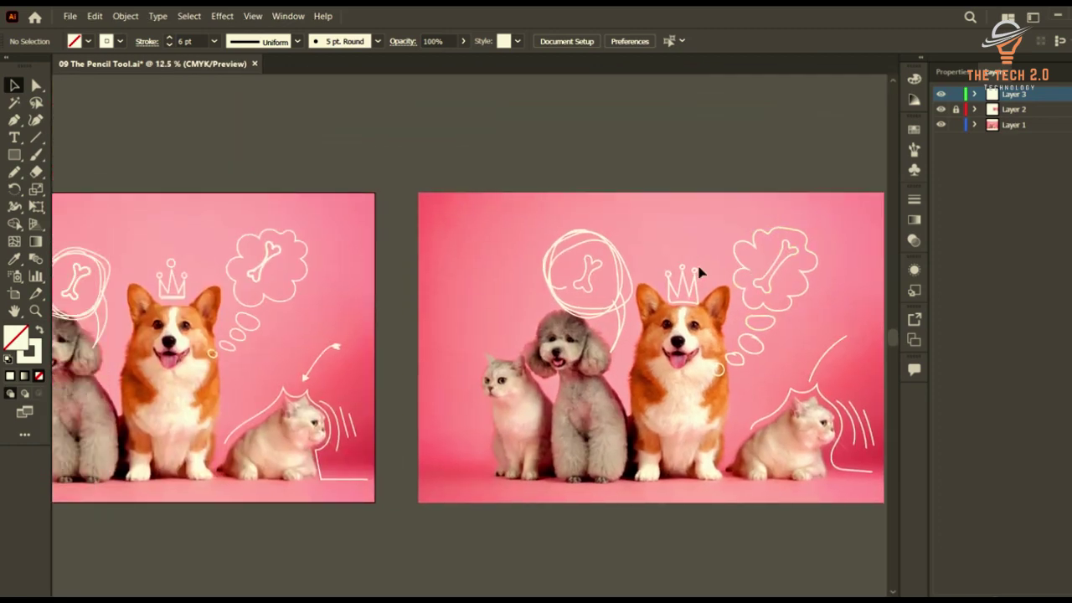
{"action": "scroll", "coordinate": [730, 289], "scroll_direction": "down", "scroll_amount": 3}
{"action": "scroll", "coordinate": [598, 314], "scroll_direction": "up", "scroll_amount": 3}
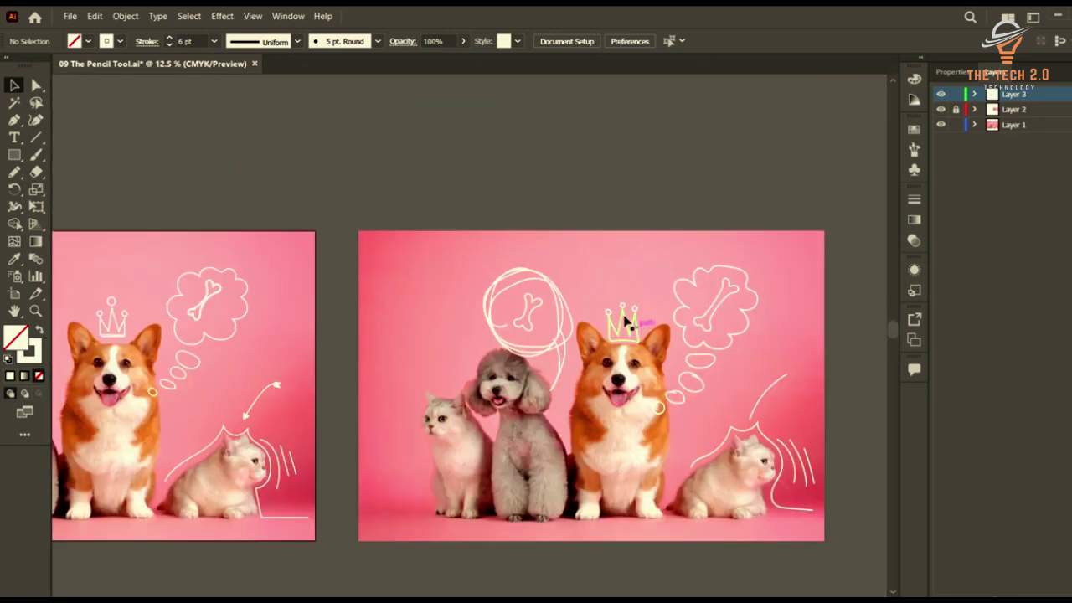
{"action": "scroll", "coordinate": [598, 315], "scroll_direction": "left", "scroll_amount": 2}
{"action": "scroll", "coordinate": [598, 316], "scroll_direction": "up", "scroll_amount": 1}
{"action": "scroll", "coordinate": [696, 364], "scroll_direction": "left", "scroll_amount": 2}
{"action": "scroll", "coordinate": [629, 313], "scroll_direction": "down", "scroll_amount": 2}
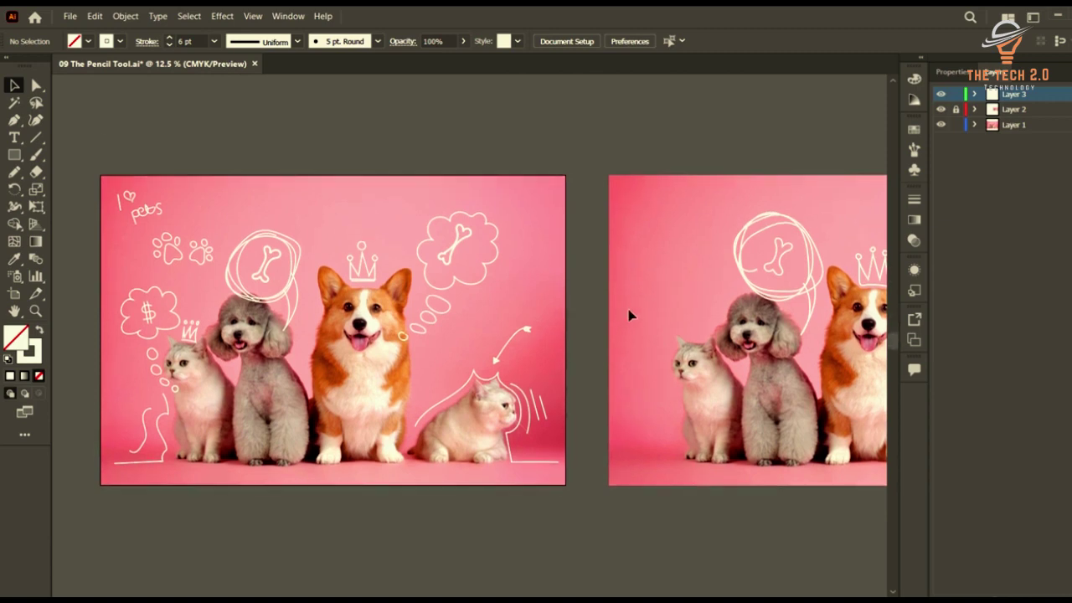
- Draw a freehand dollar sign above the sitting cat's head with the Pencil tool, using an S-curve and two vertical strokes
{"action": "left_click", "coordinate": [14, 171]}
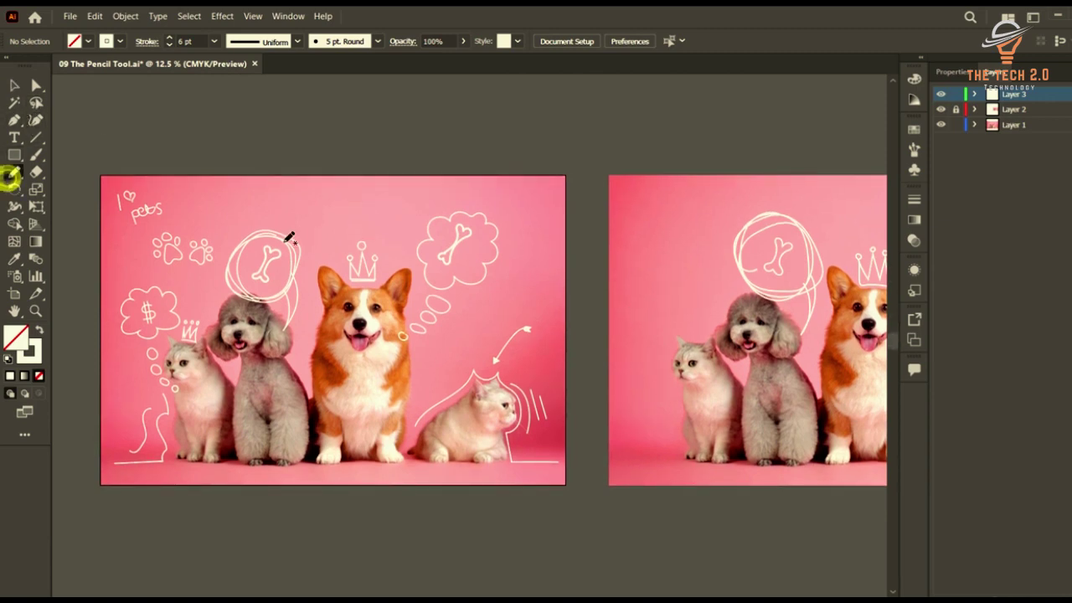
{"action": "scroll", "coordinate": [703, 327], "scroll_direction": "up", "scroll_amount": 1}
{"action": "scroll", "coordinate": [704, 326], "scroll_direction": "down", "scroll_amount": 1}
{"action": "scroll", "coordinate": [681, 335], "scroll_direction": "up", "scroll_amount": 3}
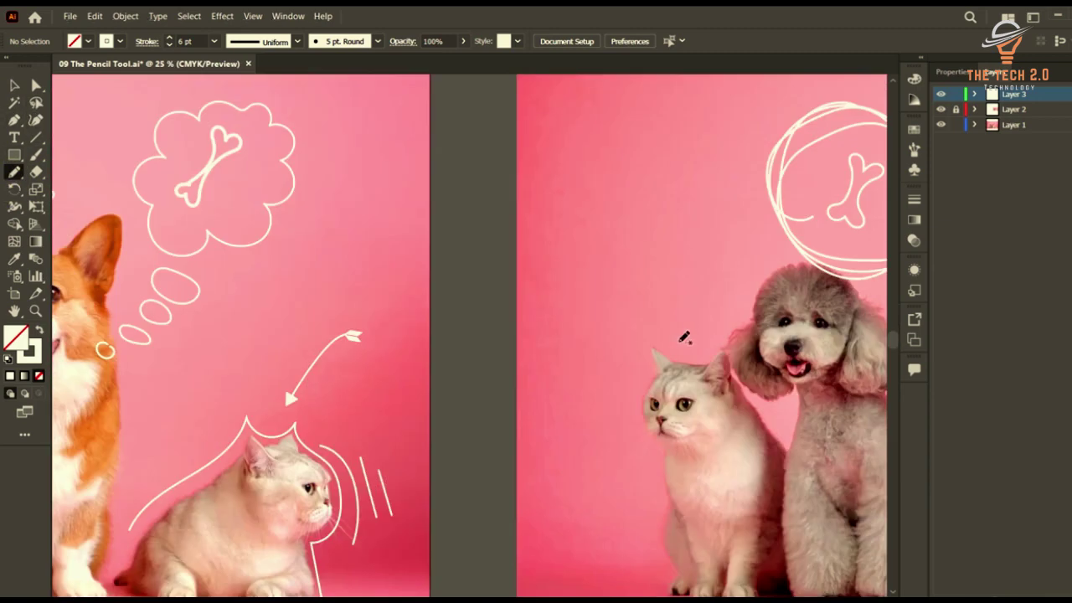
{"action": "mouse_move", "coordinate": [706, 282]}
{"action": "left_mouse_down"}
{"action": "mouse_move", "coordinate": [659, 283]}
{"action": "mouse_move", "coordinate": [670, 298]}
{"action": "mouse_move", "coordinate": [701, 297]}
{"action": "mouse_move", "coordinate": [702, 316]}
{"action": "mouse_move", "coordinate": [650, 314]}
{"action": "left_mouse_up"}
{"action": "left_click_drag", "start_coordinate": [675, 264], "coordinate": [677, 332]}
{"action": "left_click_drag", "start_coordinate": [689, 265], "coordinate": [692, 328]}
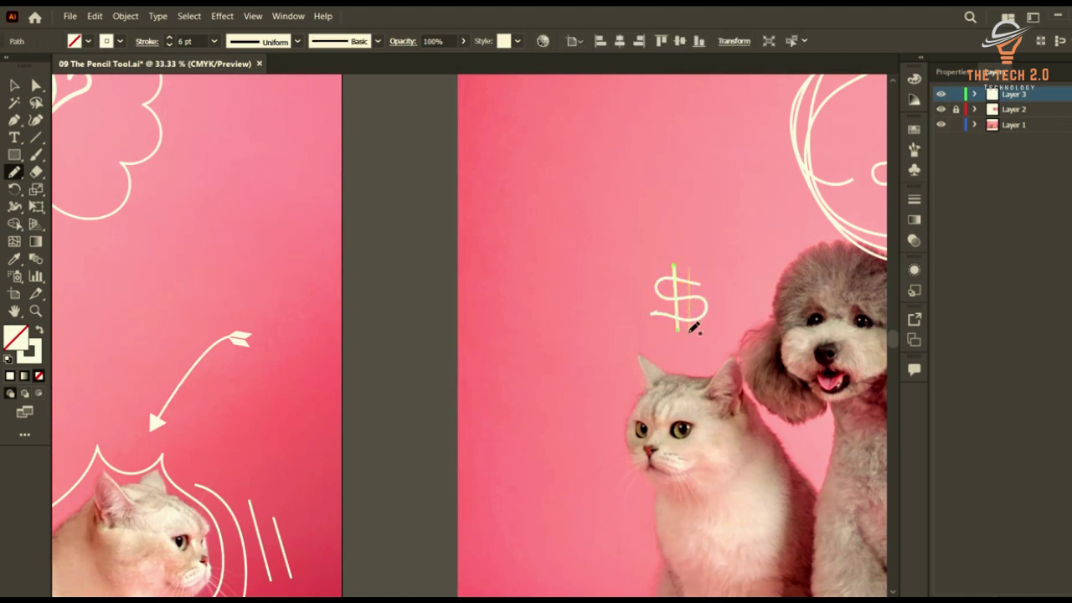
- Draw a closed freehand scalloped cloud around the dollar sign
{"action": "scroll", "coordinate": [788, 260], "scroll_direction": "down", "scroll_amount": 2}
{"action": "scroll", "coordinate": [788, 256], "scroll_direction": "down", "scroll_amount": 1}
{"action": "scroll", "coordinate": [785, 256], "scroll_direction": "up", "scroll_amount": 2}
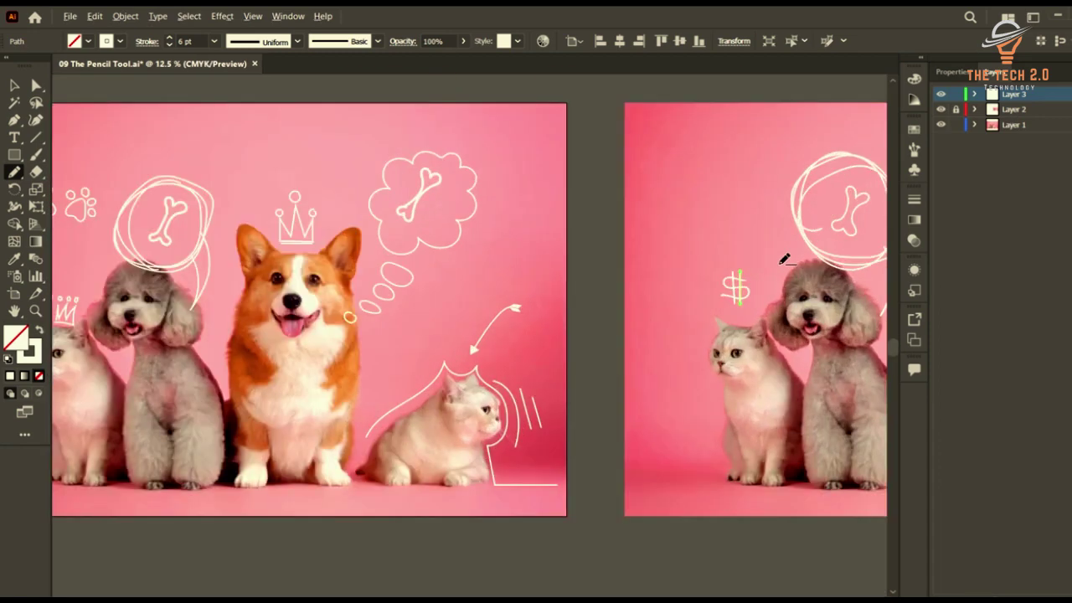
{"action": "left_click_drag", "start_coordinate": [689, 250], "coordinate": [717, 254]}
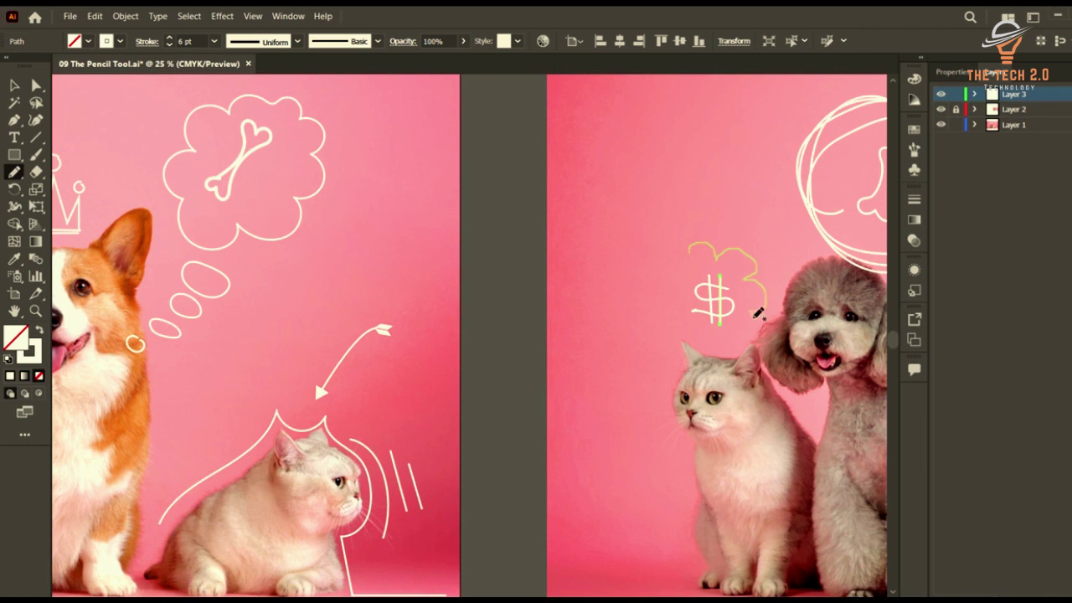
{"action": "mouse_move", "coordinate": [759, 314]}
{"action": "left_mouse_down"}
{"action": "mouse_move", "coordinate": [751, 340]}
{"action": "mouse_move", "coordinate": [725, 337]}
{"action": "left_mouse_up"}
{"action": "mouse_move", "coordinate": [677, 314]}
{"action": "left_mouse_down"}
{"action": "mouse_move", "coordinate": [648, 311]}
{"action": "mouse_move", "coordinate": [652, 286]}
{"action": "left_mouse_up"}
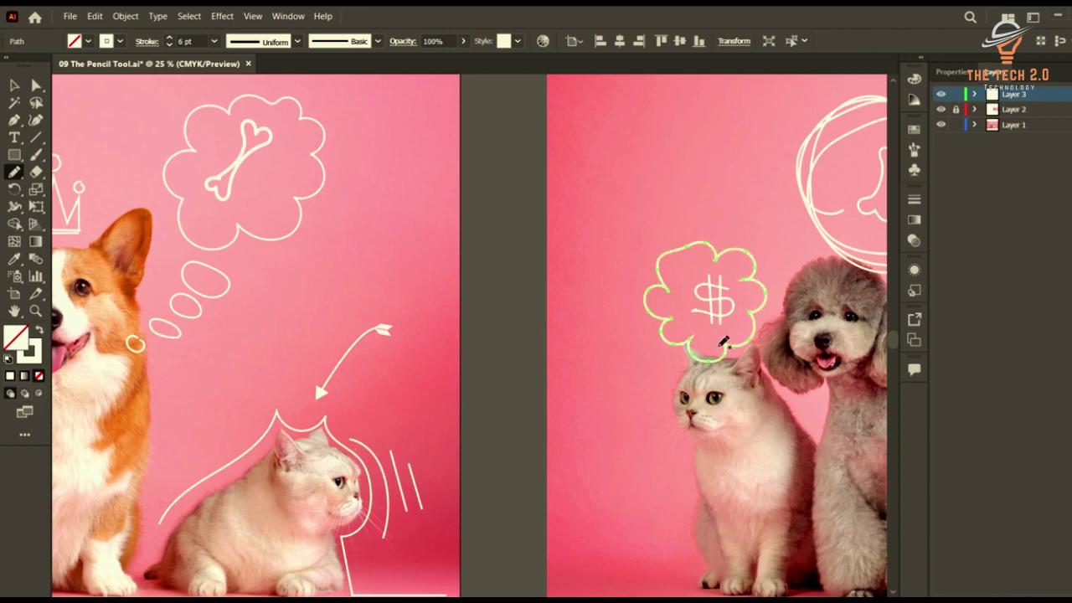
- Draw a trail of four small freehand loops from the dollar cloud down to the sitting cat's chest
{"action": "scroll", "coordinate": [734, 294], "scroll_direction": "down", "scroll_amount": 2}
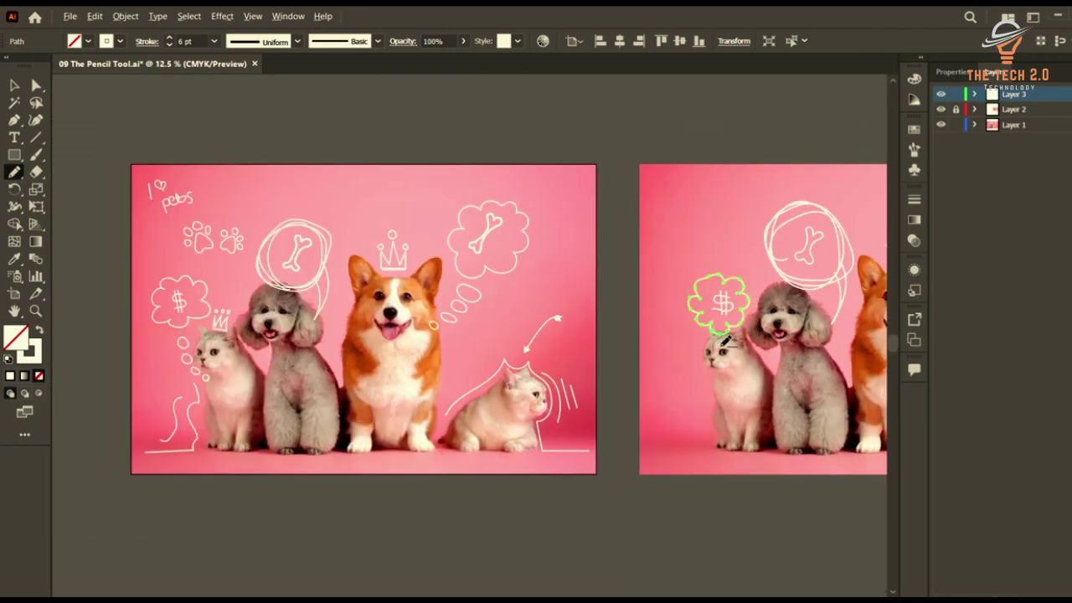
{"action": "scroll", "coordinate": [720, 339], "scroll_direction": "up", "scroll_amount": 2}
{"action": "mouse_move", "coordinate": [694, 320]}
{"action": "left_mouse_down"}
{"action": "mouse_move", "coordinate": [682, 311]}
{"action": "mouse_move", "coordinate": [692, 331]}
{"action": "mouse_move", "coordinate": [677, 350]}
{"action": "mouse_move", "coordinate": [692, 362]}
{"action": "mouse_move", "coordinate": [693, 399]}
{"action": "left_mouse_up"}
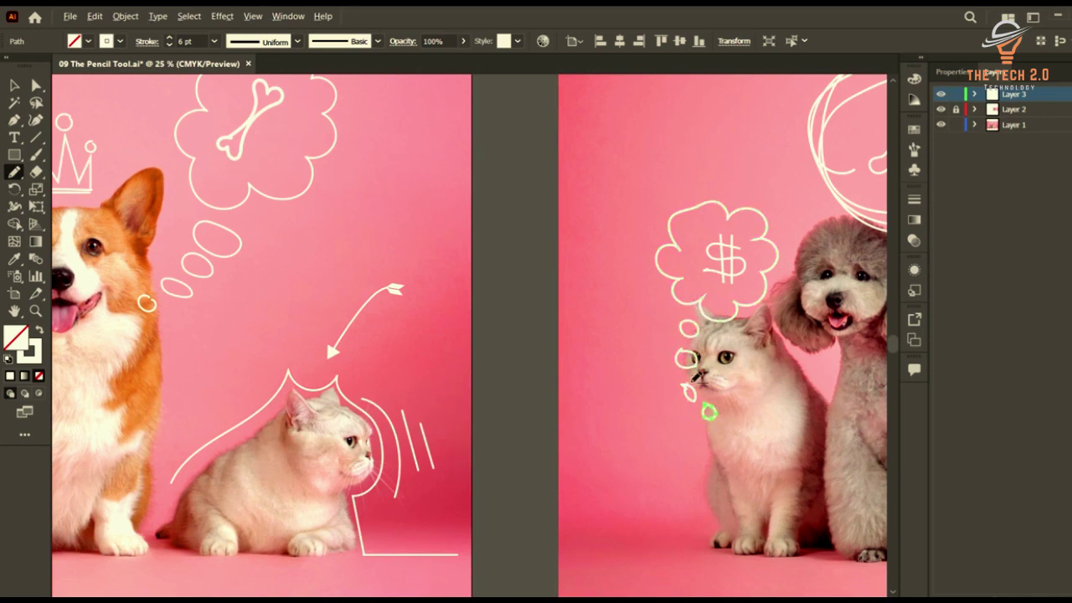
- Draw two freehand wavy lines beside the sitting cat's back, each running down and flattening out along the ground to the left
{"action": "scroll", "coordinate": [710, 404], "scroll_direction": "down", "scroll_amount": 2}
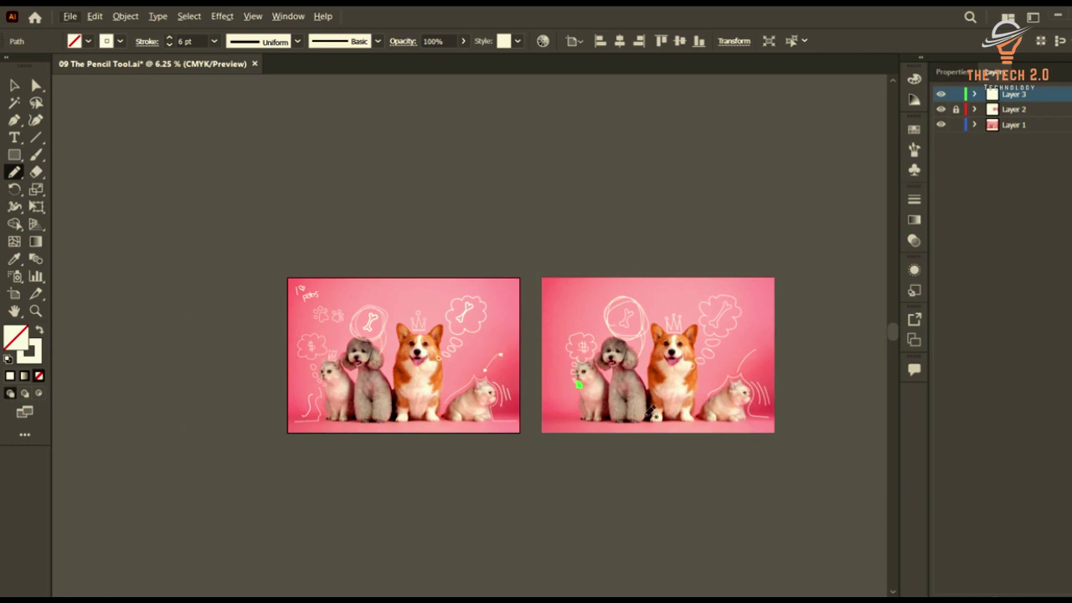
{"action": "scroll", "coordinate": [590, 436], "scroll_direction": "up", "scroll_amount": 3}
{"action": "scroll", "coordinate": [539, 316], "scroll_direction": "down", "scroll_amount": 2}
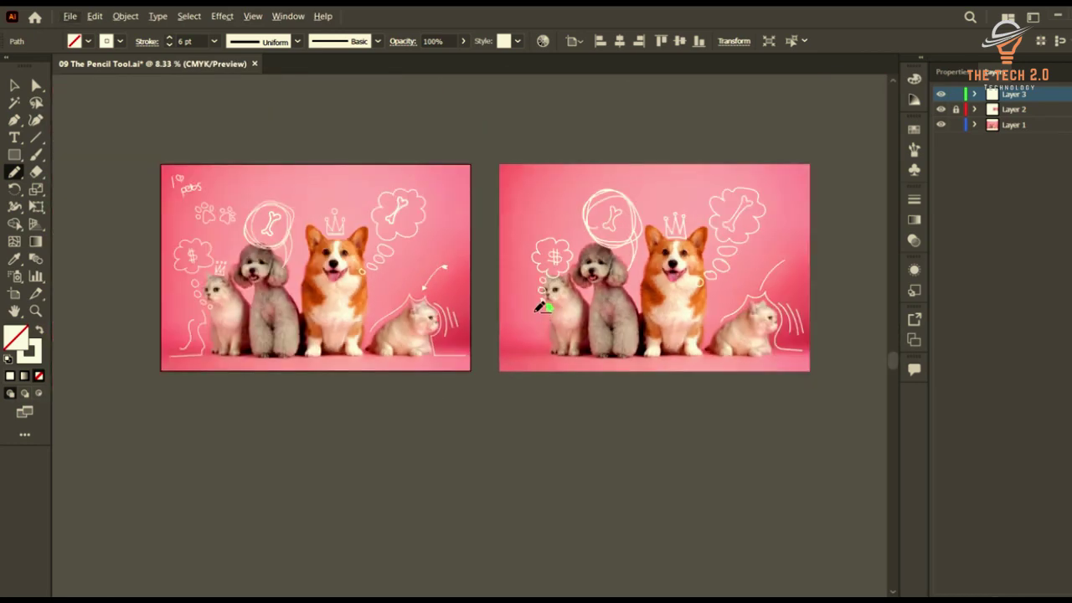
{"action": "scroll", "coordinate": [541, 308], "scroll_direction": "up", "scroll_amount": 4}
{"action": "mouse_move", "coordinate": [587, 325]}
{"action": "left_mouse_down"}
{"action": "mouse_move", "coordinate": [578, 397]}
{"action": "mouse_move", "coordinate": [590, 451]}
{"action": "mouse_move", "coordinate": [576, 483]}
{"action": "mouse_move", "coordinate": [429, 478]}
{"action": "left_mouse_up"}
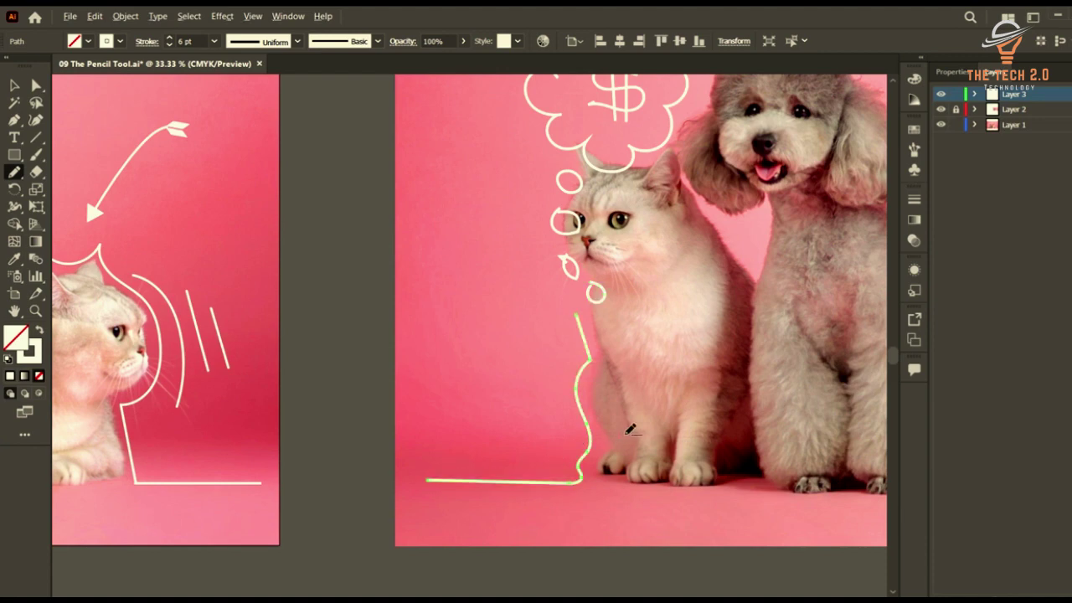
{"action": "scroll", "coordinate": [628, 427], "scroll_direction": "down", "scroll_amount": 3}
{"action": "mouse_move", "coordinate": [595, 399]}
{"action": "left_mouse_down"}
{"action": "mouse_move", "coordinate": [581, 410]}
{"action": "mouse_move", "coordinate": [586, 430]}
{"action": "mouse_move", "coordinate": [546, 437]}
{"action": "left_mouse_up"}
- Check the finished doodles against the reference artwork, including the arrow above the lying cat
{"action": "scroll", "coordinate": [510, 360], "scroll_direction": "down", "scroll_amount": 2}
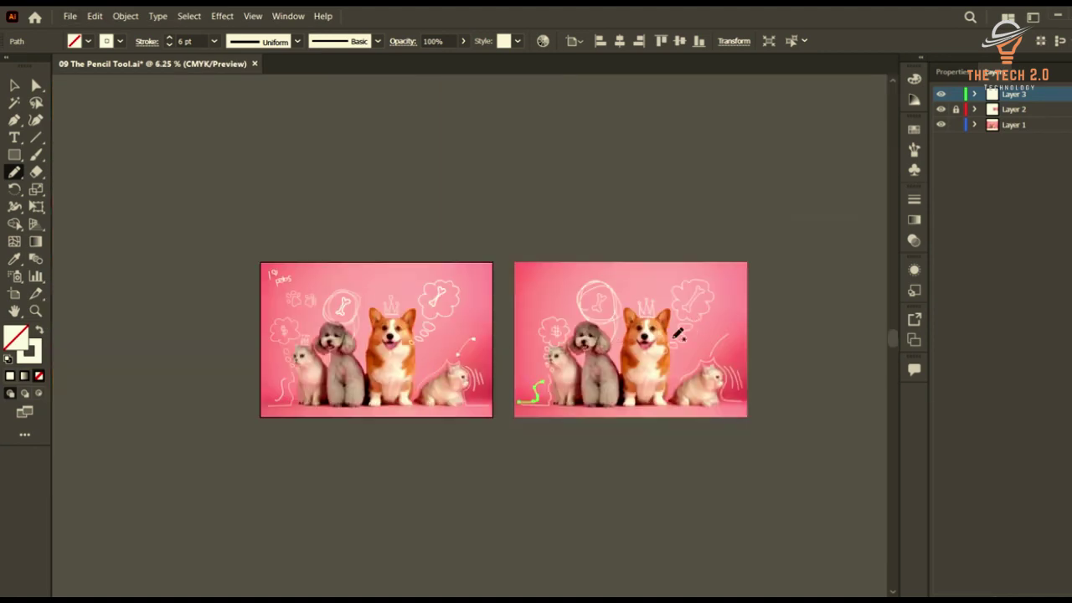
{"action": "scroll", "coordinate": [601, 364], "scroll_direction": "up", "scroll_amount": 1}
{"action": "scroll", "coordinate": [641, 360], "scroll_direction": "down", "scroll_amount": 1}
{"action": "scroll", "coordinate": [716, 362], "scroll_direction": "up", "scroll_amount": 1}
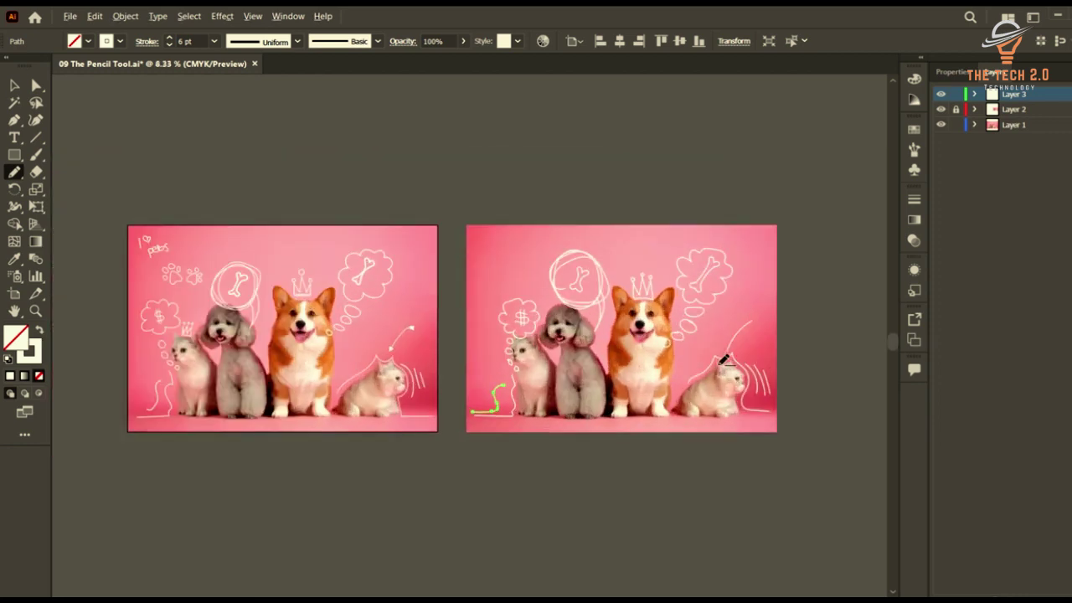
{"action": "scroll", "coordinate": [715, 362], "scroll_direction": "up", "scroll_amount": 1}
{"action": "scroll", "coordinate": [714, 264], "scroll_direction": "down", "scroll_amount": 1}
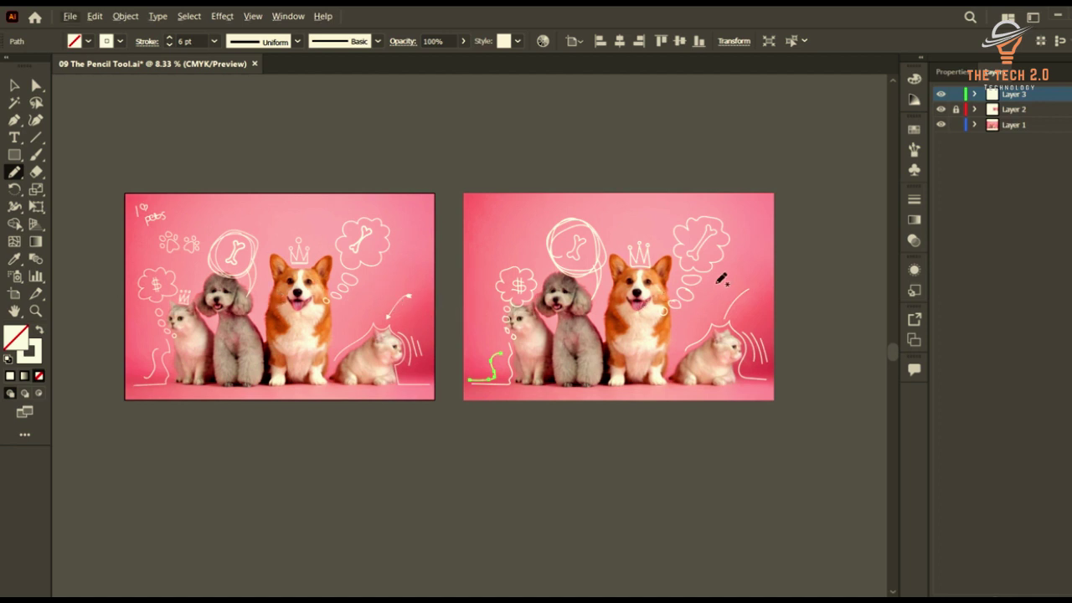
{"action": "scroll", "coordinate": [731, 270], "scroll_direction": "up", "scroll_amount": 1}
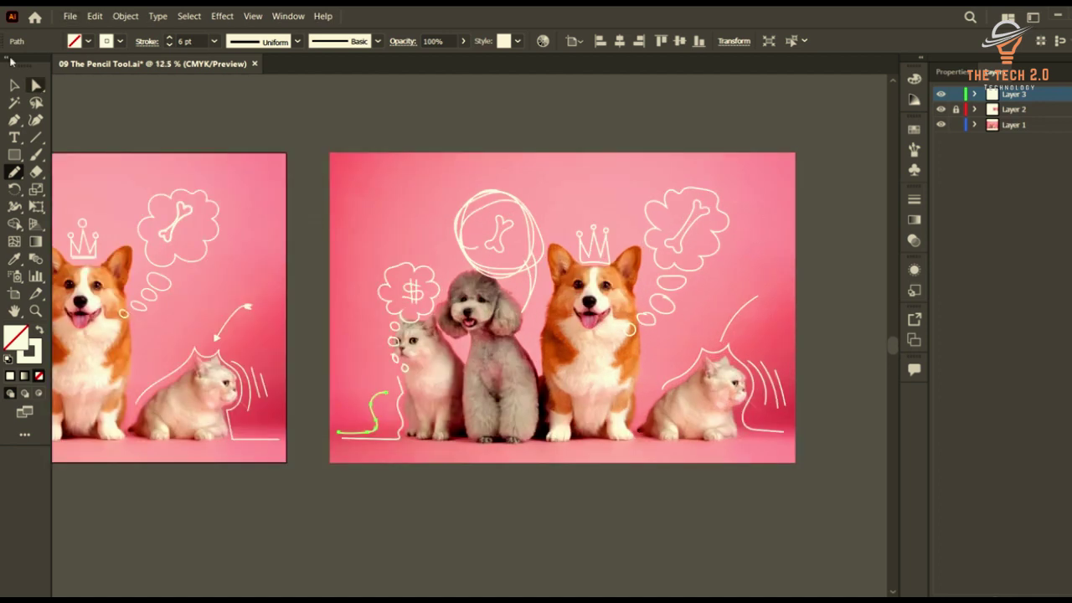
{"action": "scroll", "coordinate": [722, 230], "scroll_direction": "down", "scroll_amount": 1}
{"action": "scroll", "coordinate": [450, 240], "scroll_direction": "up", "scroll_amount": 1}
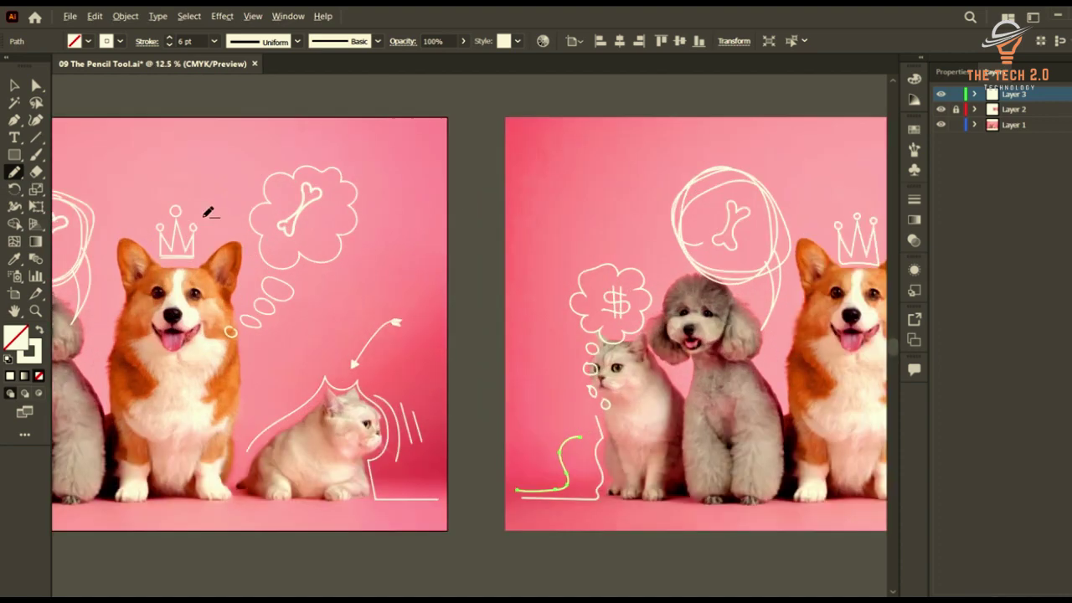
{"action": "scroll", "coordinate": [206, 210], "scroll_direction": "down", "scroll_amount": 1}
{"action": "scroll", "coordinate": [679, 259], "scroll_direction": "up", "scroll_amount": 2}
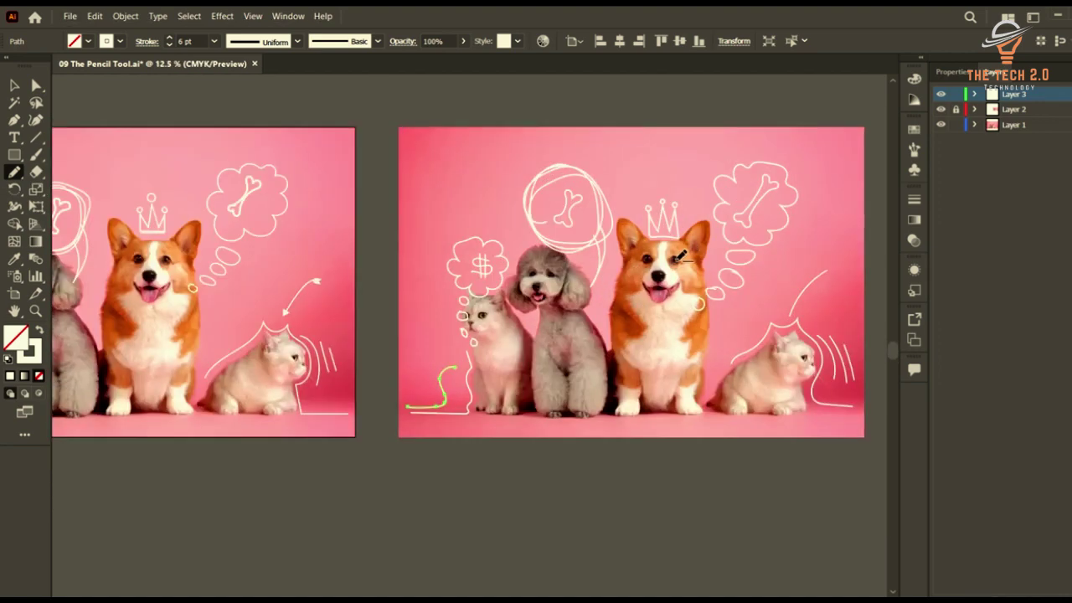
- Select the curved line above the lying cat
{"action": "left_click", "coordinate": [13, 86]}
{"action": "scroll", "coordinate": [460, 192], "scroll_direction": "down", "scroll_amount": 2}
{"action": "left_click", "coordinate": [713, 371]}
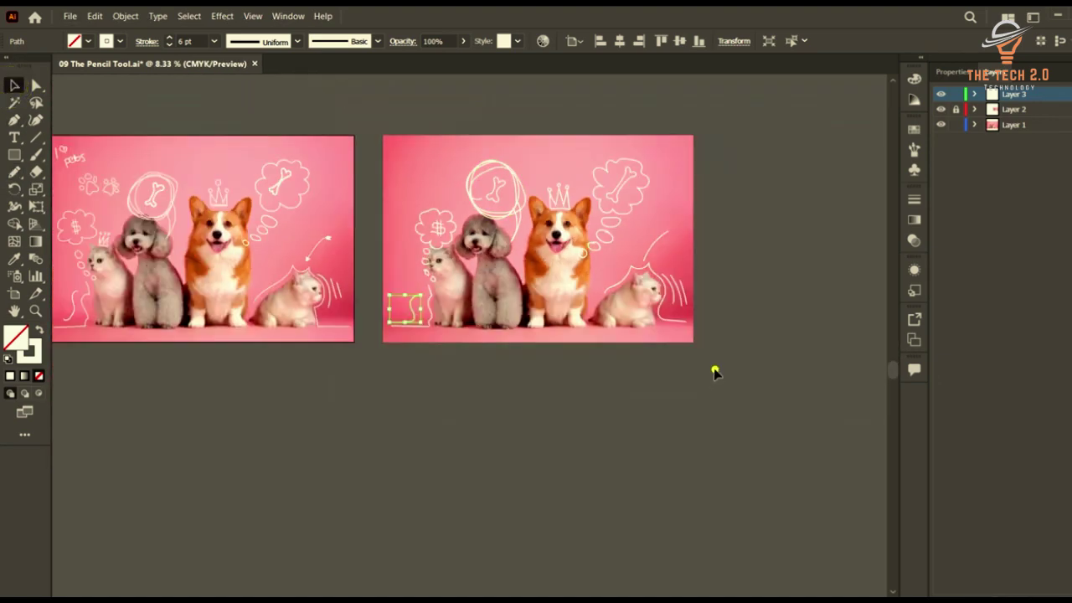
{"action": "scroll", "coordinate": [662, 259], "scroll_direction": "up", "scroll_amount": 2}
{"action": "left_click", "coordinate": [653, 227]}
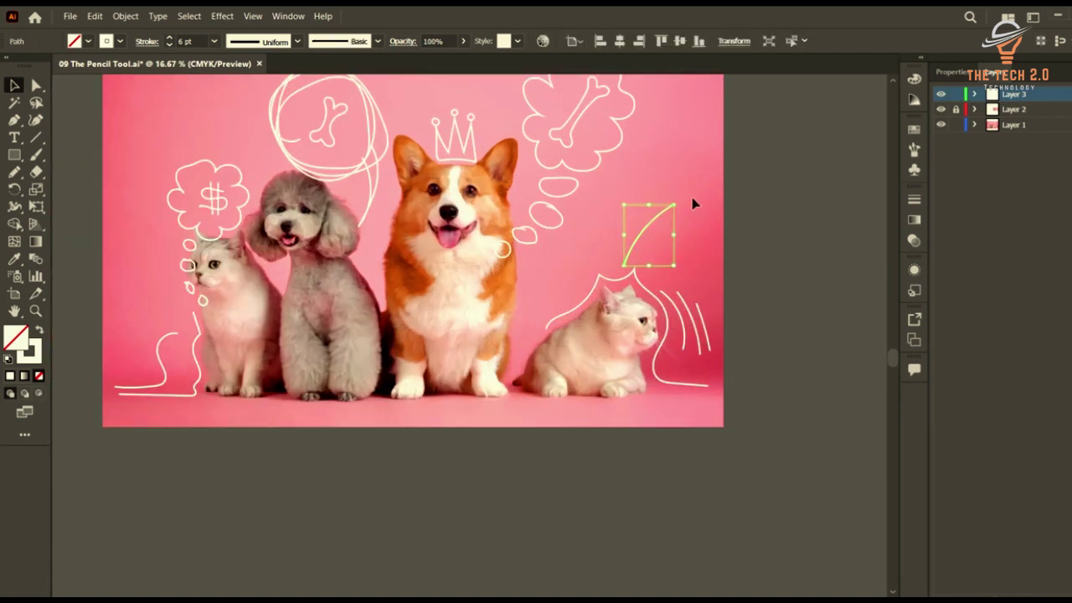
{"action": "scroll", "coordinate": [616, 198], "scroll_direction": "up", "scroll_amount": 2}
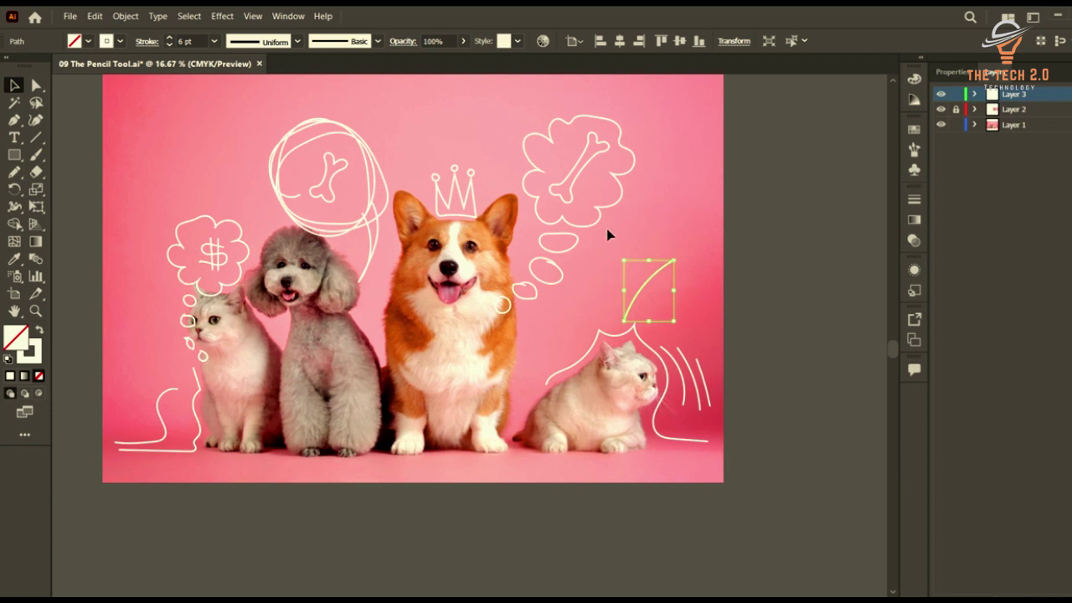
{"action": "scroll", "coordinate": [609, 236], "scroll_direction": "up", "scroll_amount": 1}
{"action": "scroll", "coordinate": [634, 248], "scroll_direction": "up", "scroll_amount": 4}
{"action": "scroll", "coordinate": [632, 234], "scroll_direction": "down", "scroll_amount": 3}
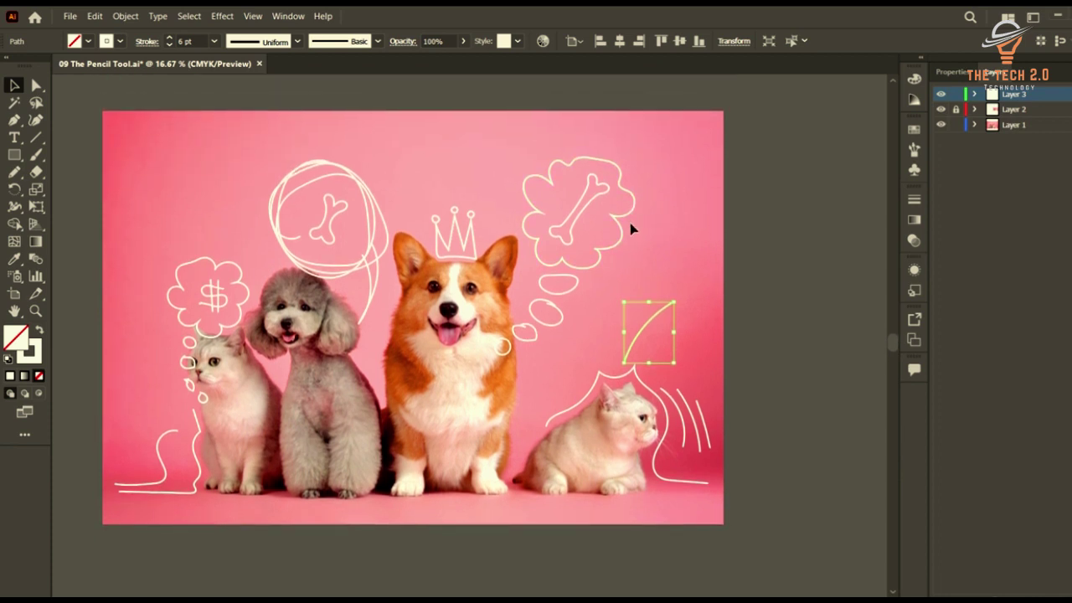
{"action": "scroll", "coordinate": [632, 226], "scroll_direction": "up", "scroll_amount": 4}
{"action": "scroll", "coordinate": [629, 227], "scroll_direction": "left", "scroll_amount": 3}
{"action": "scroll", "coordinate": [622, 238], "scroll_direction": "down", "scroll_amount": 3}
{"action": "scroll", "coordinate": [622, 239], "scroll_direction": "left", "scroll_amount": 1}
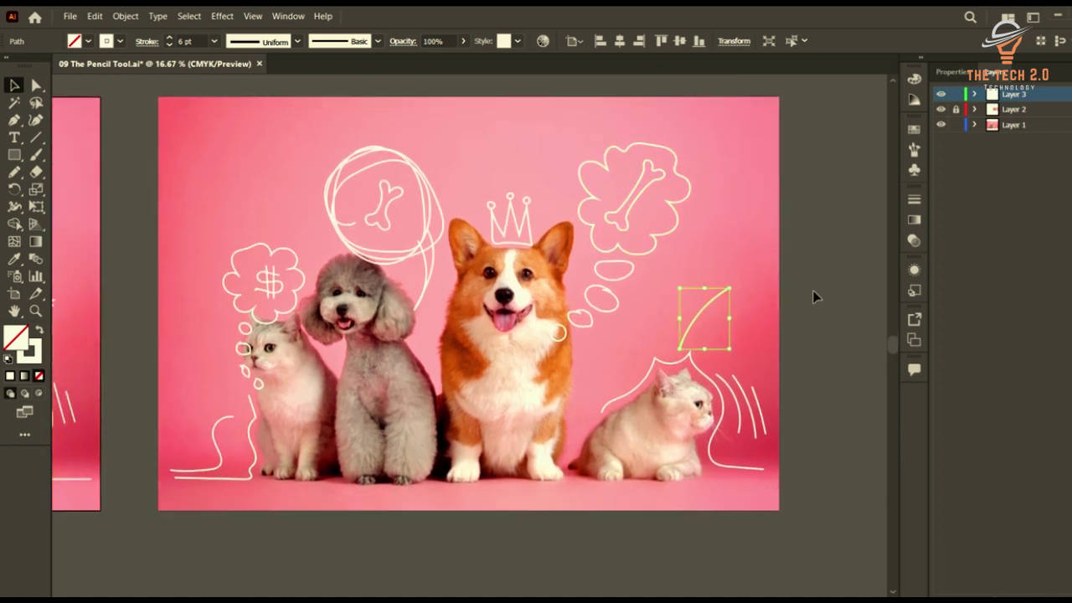
- Show the full set of stroke options for the selected curved line, including arrowheads, and check the reference arrow
{"action": "left_click", "coordinate": [915, 199]}
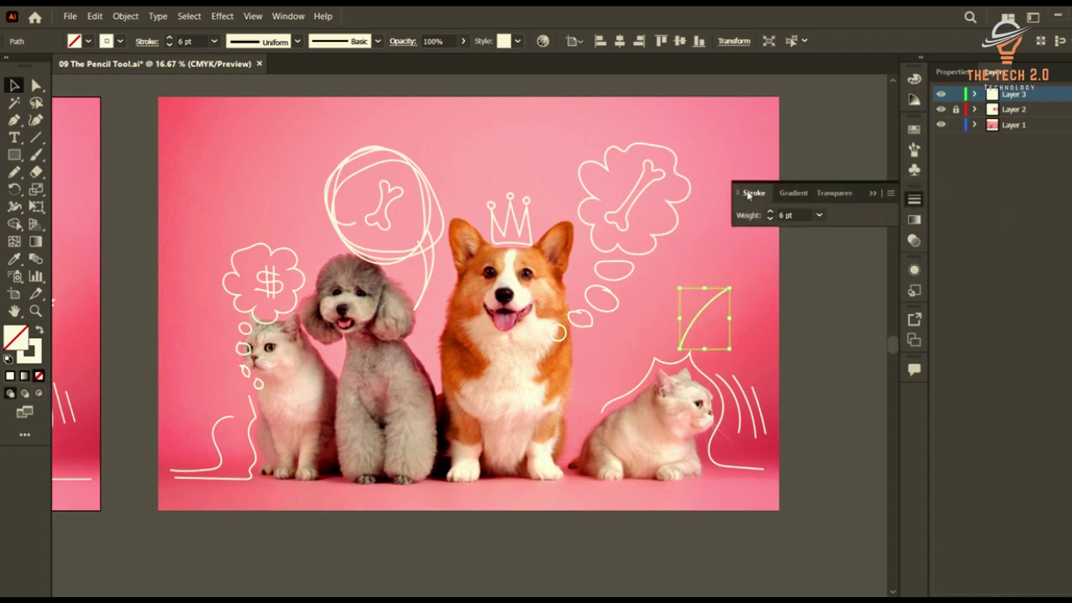
{"action": "left_click", "coordinate": [748, 196]}
{"action": "left_click", "coordinate": [915, 198]}
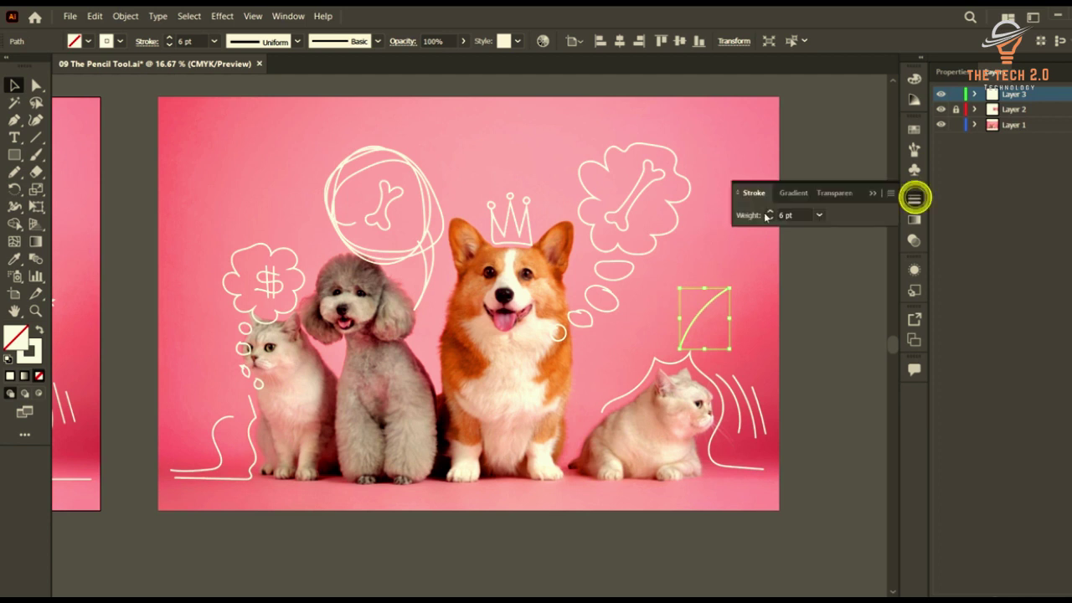
{"action": "left_click", "coordinate": [890, 193]}
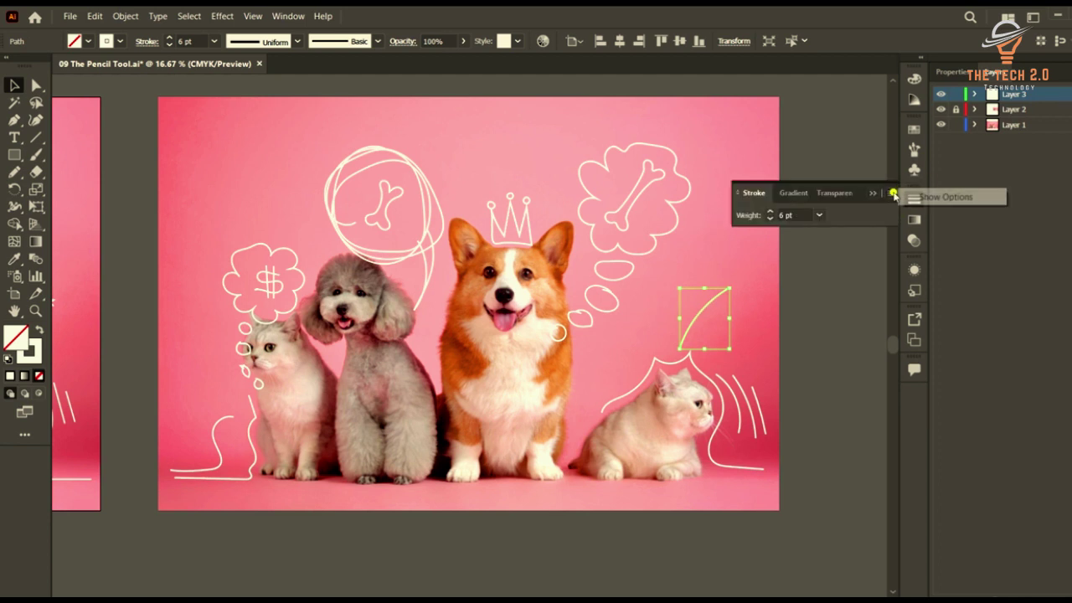
{"action": "left_click", "coordinate": [937, 199]}
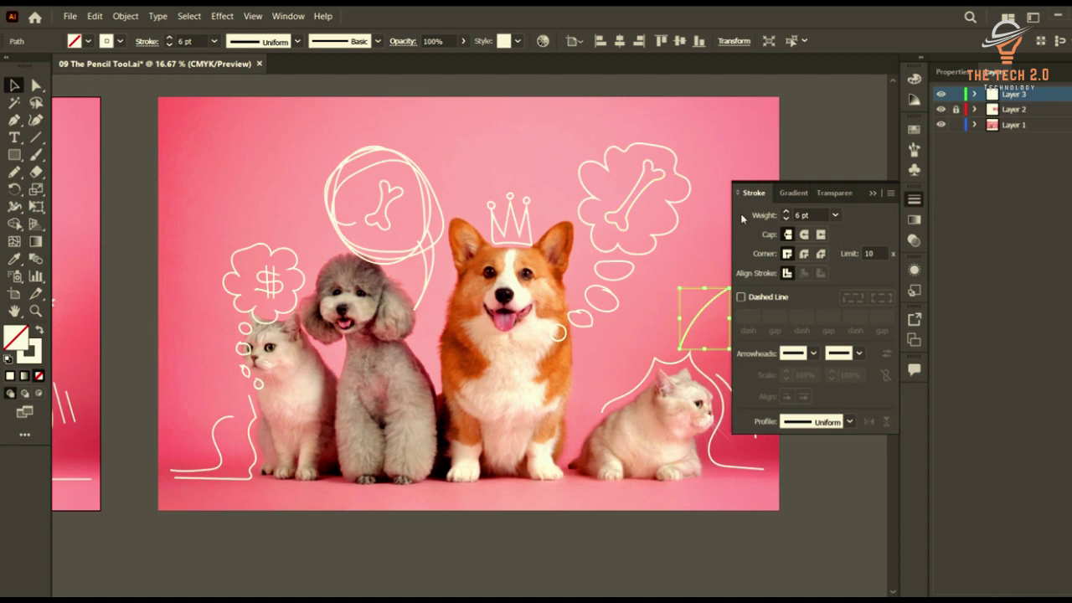
{"action": "scroll", "coordinate": [382, 295], "scroll_direction": "down", "scroll_amount": 5}
{"action": "scroll", "coordinate": [590, 312], "scroll_direction": "up", "scroll_amount": 4}
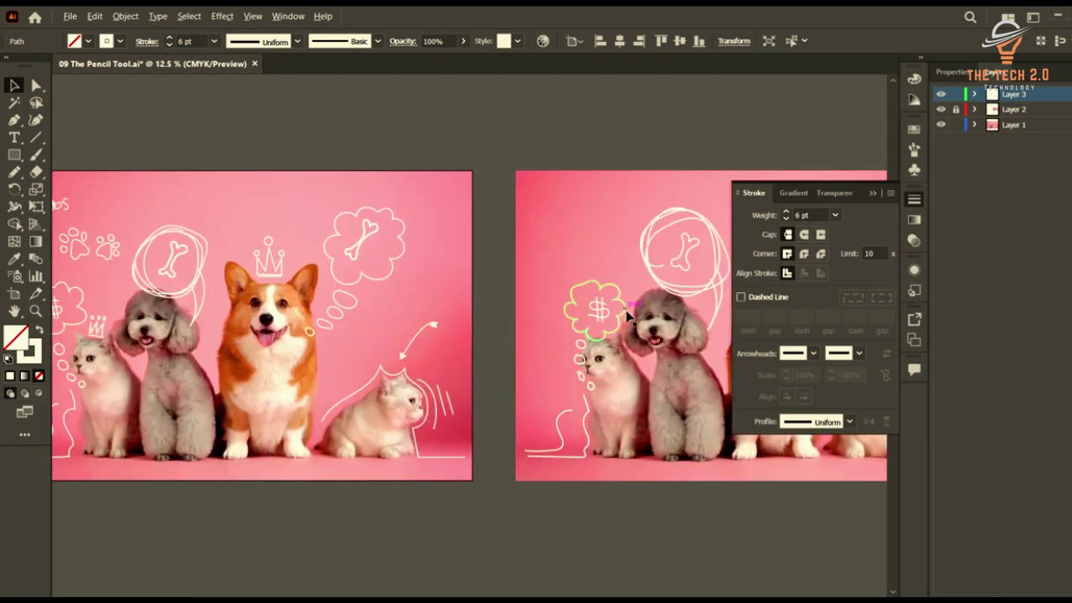
- Select the thought cloud around the bone at the corgi's upper right and set its stroke weight to 7 pt
{"action": "left_click_drag", "start_coordinate": [628, 317], "coordinate": [274, 276]}
{"action": "scroll", "coordinate": [444, 294], "scroll_direction": "up", "scroll_amount": 1}
{"action": "left_click_drag", "start_coordinate": [444, 295], "coordinate": [501, 344]}
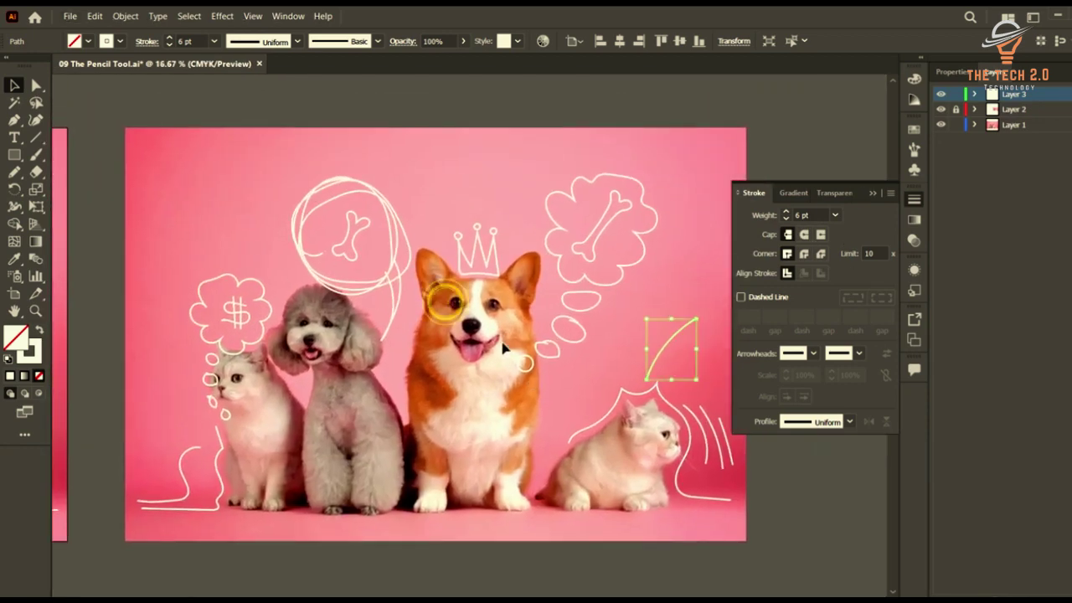
{"action": "left_click", "coordinate": [644, 266]}
{"action": "scroll", "coordinate": [645, 259], "scroll_direction": "right", "scroll_amount": 2}
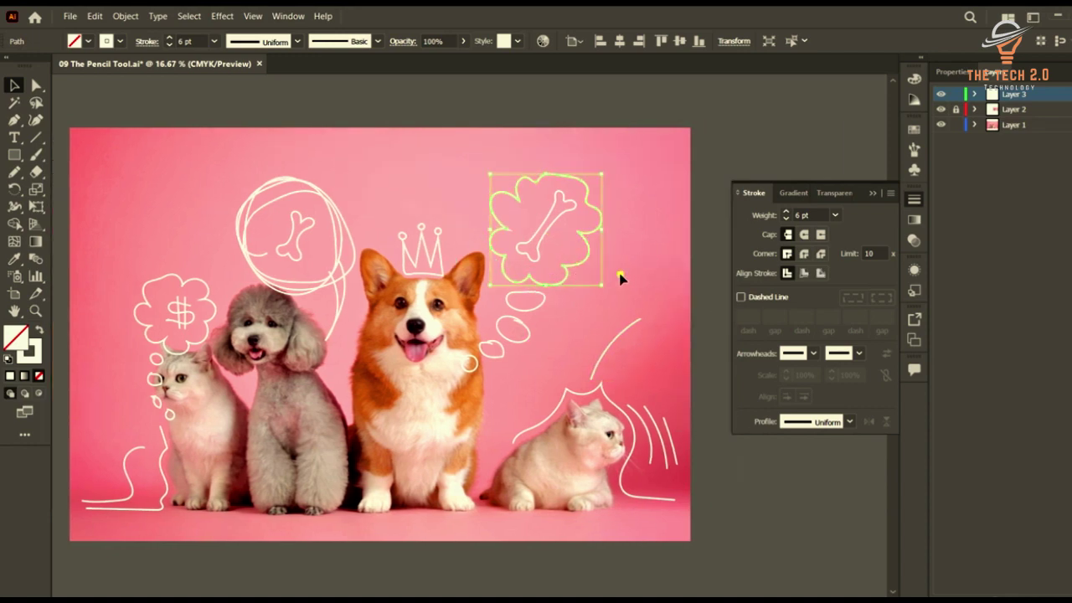
{"action": "scroll", "coordinate": [598, 240], "scroll_direction": "up", "scroll_amount": 3}
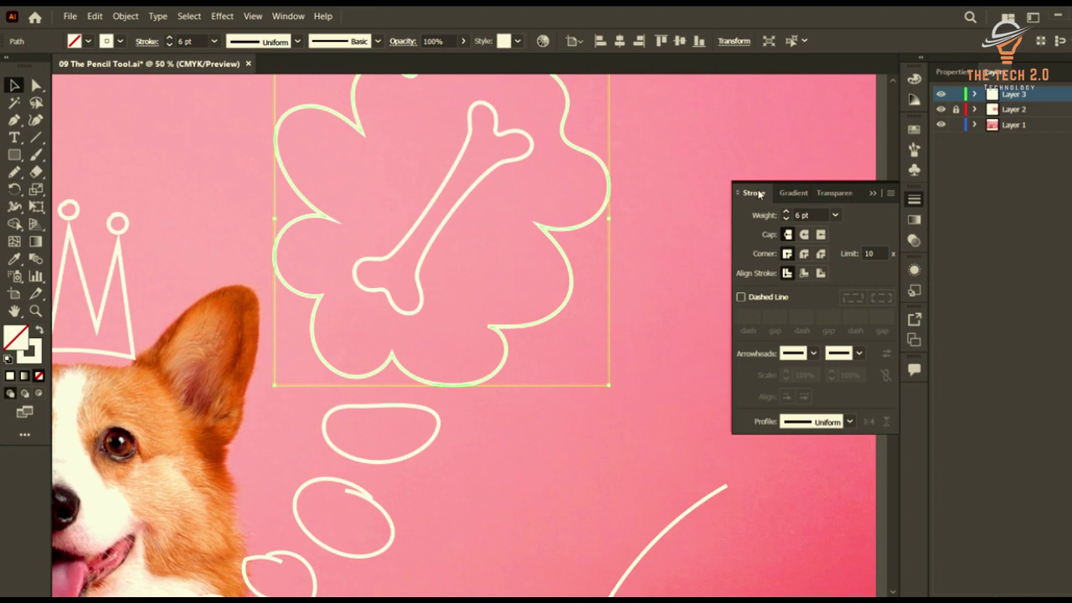
{"action": "scroll", "coordinate": [550, 184], "scroll_direction": "up", "scroll_amount": 1}
{"action": "scroll", "coordinate": [567, 257], "scroll_direction": "up", "scroll_amount": 2}
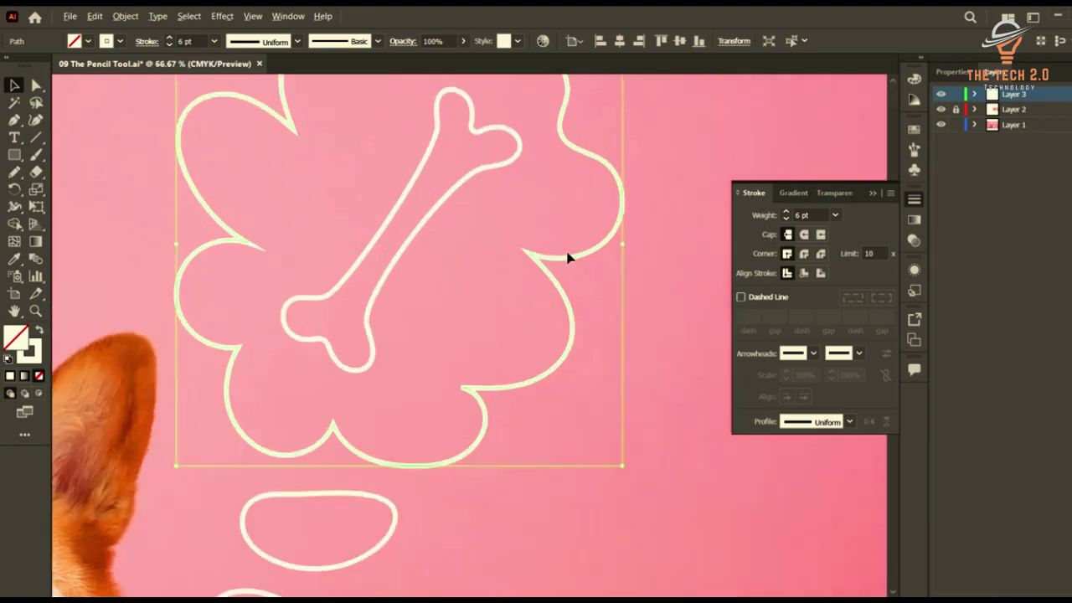
{"action": "left_click", "coordinate": [787, 214]}
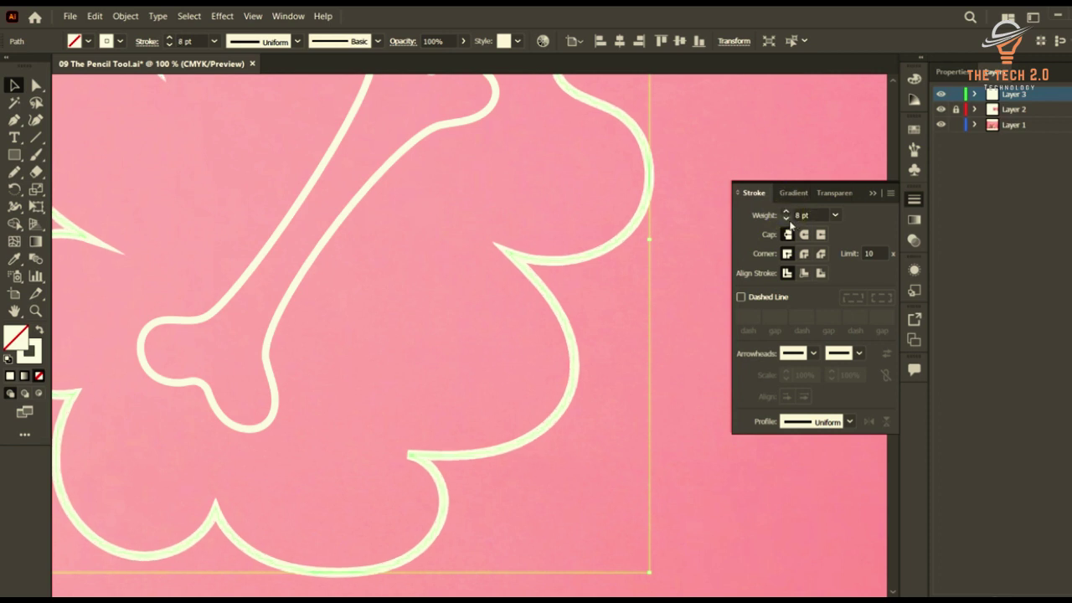
{"action": "left_click", "coordinate": [786, 218]}
{"action": "left_click", "coordinate": [786, 218]}
{"action": "left_click", "coordinate": [787, 212]}
{"action": "left_click", "coordinate": [786, 212]}
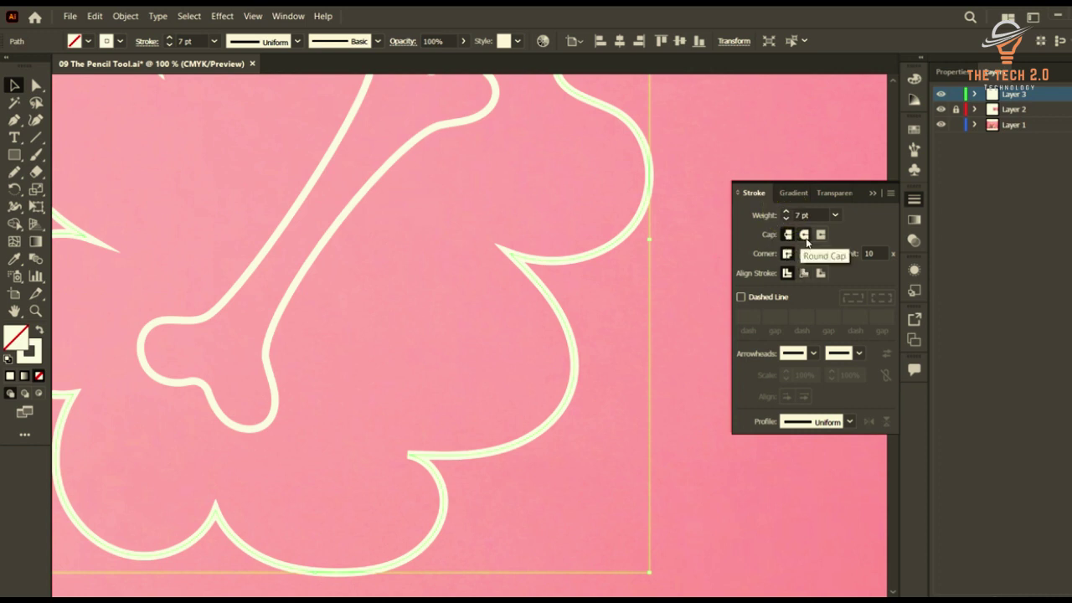
- Try the round and projecting caps on the cloud outline, returning it to the butt cap
{"action": "left_click", "coordinate": [805, 237]}
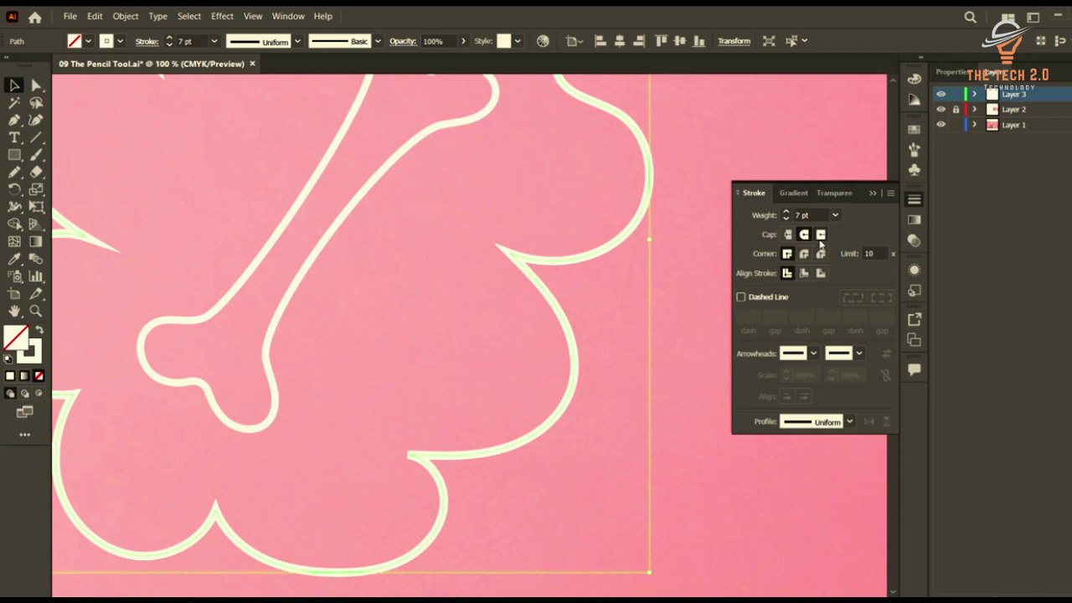
{"action": "left_click", "coordinate": [821, 236]}
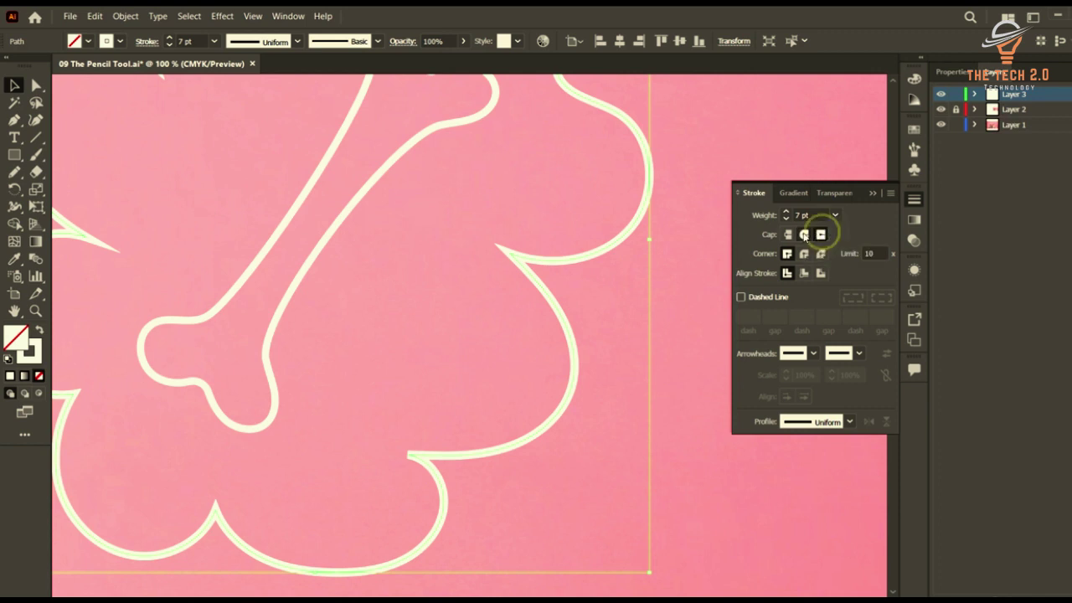
{"action": "left_click", "coordinate": [805, 235]}
{"action": "left_click", "coordinate": [787, 237]}
- Draw a short horizontal straight line with the Curvature tool in the empty pink area beside the bone cloud
{"action": "scroll", "coordinate": [125, 206], "scroll_direction": "down", "scroll_amount": 2}
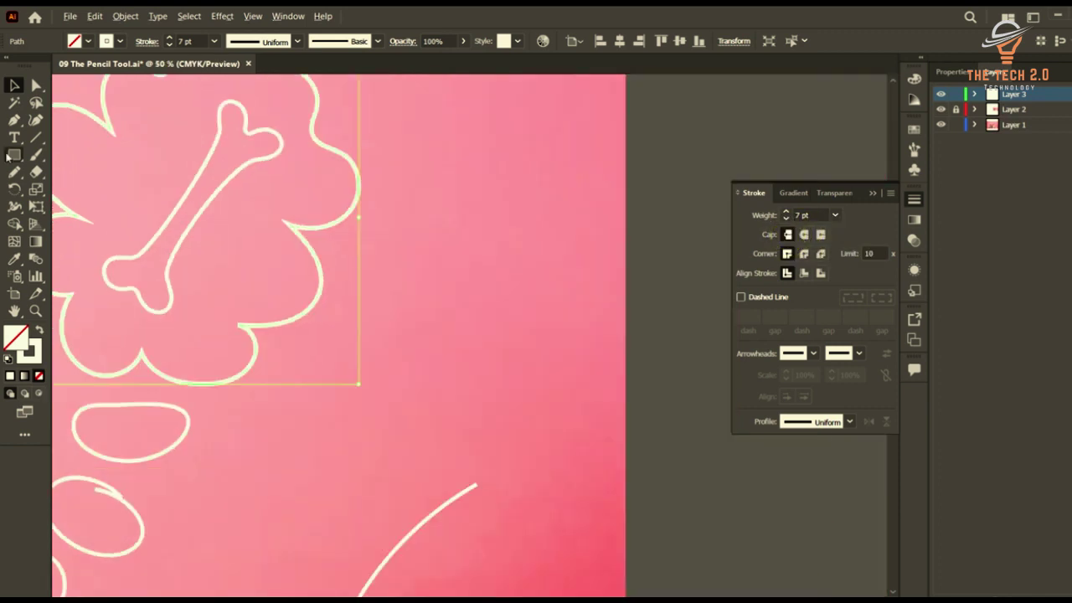
{"action": "left_click", "coordinate": [36, 121]}
{"action": "scroll", "coordinate": [565, 238], "scroll_direction": "up", "scroll_amount": 1}
{"action": "left_click", "coordinate": [445, 265]}
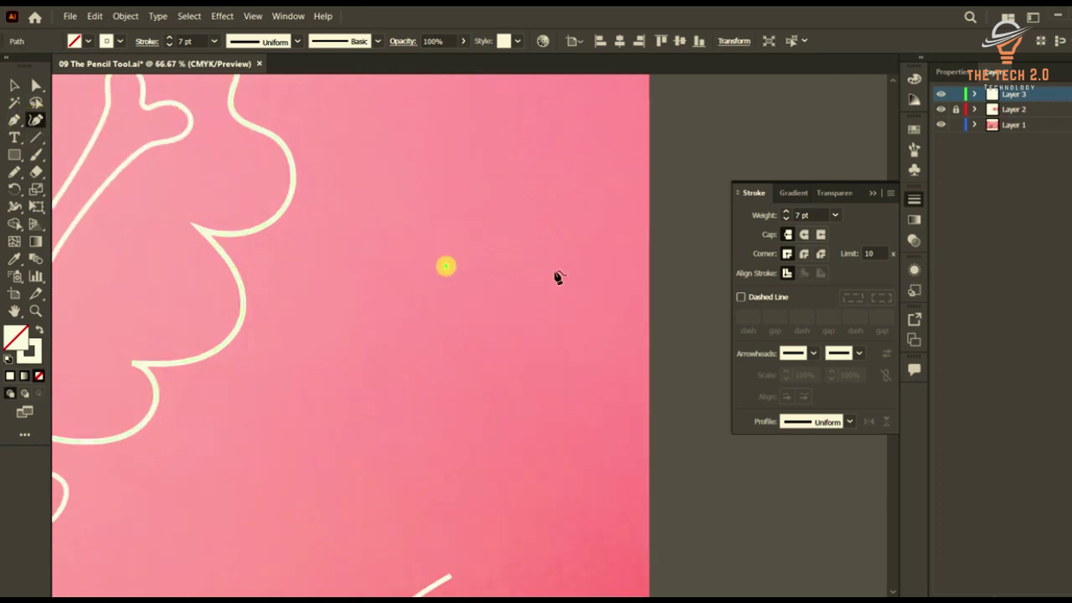
{"action": "left_click", "coordinate": [599, 267]}
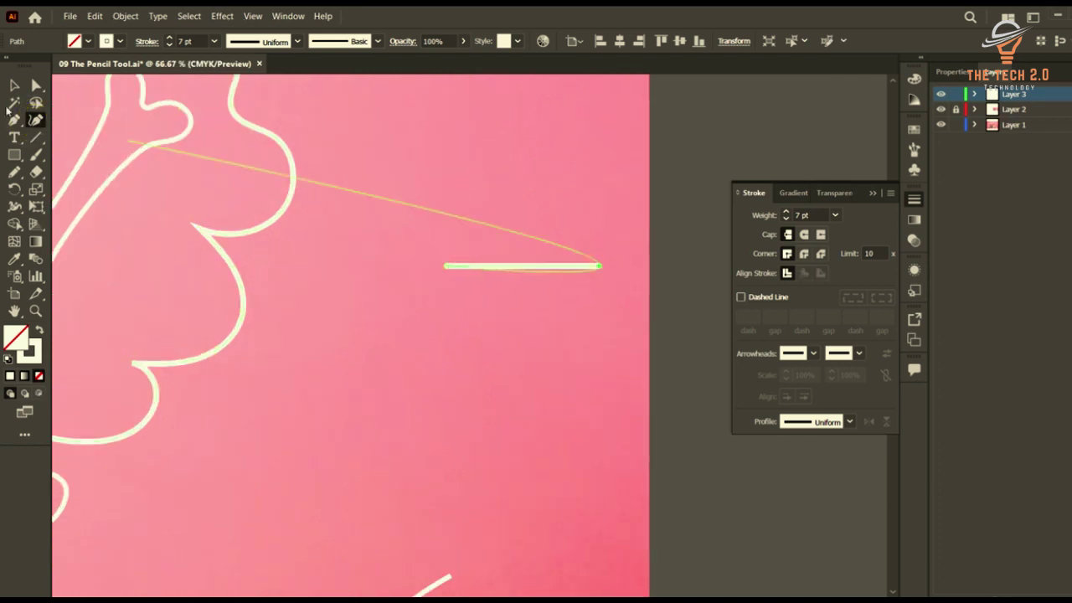
{"action": "left_click", "coordinate": [14, 84]}
{"action": "left_click", "coordinate": [667, 265]}
- Move the short line off the artboard onto the empty canvas beside the photo
{"action": "scroll", "coordinate": [611, 268], "scroll_direction": "up", "scroll_amount": 3}
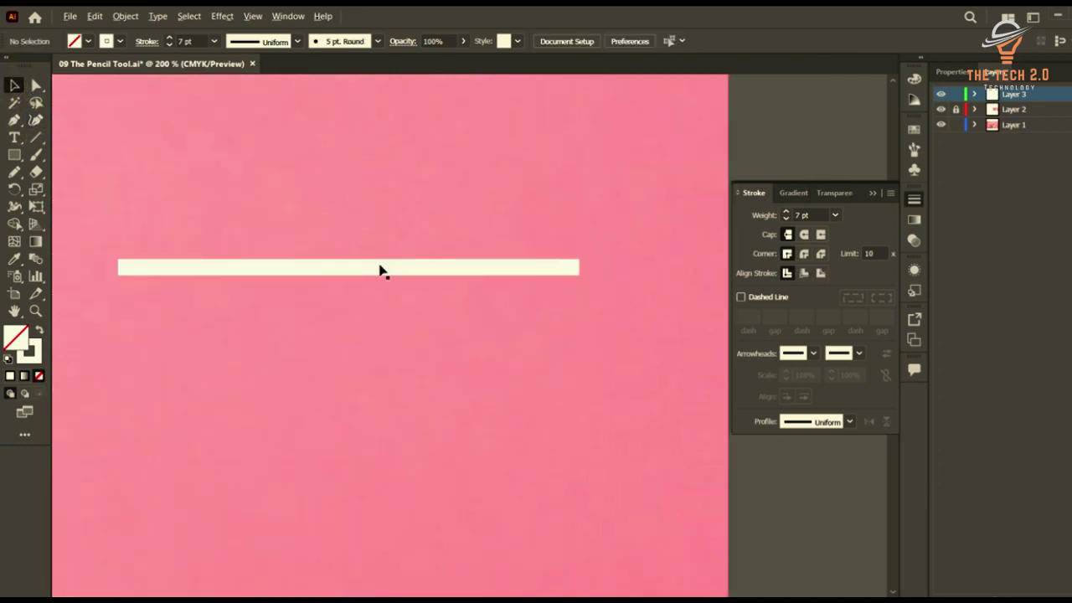
{"action": "scroll", "coordinate": [379, 269], "scroll_direction": "down", "scroll_amount": 3}
{"action": "left_click_drag", "start_coordinate": [380, 266], "coordinate": [587, 246]}
{"action": "scroll", "coordinate": [625, 273], "scroll_direction": "up", "scroll_amount": 3}
{"action": "scroll", "coordinate": [661, 223], "scroll_direction": "up", "scroll_amount": 1}
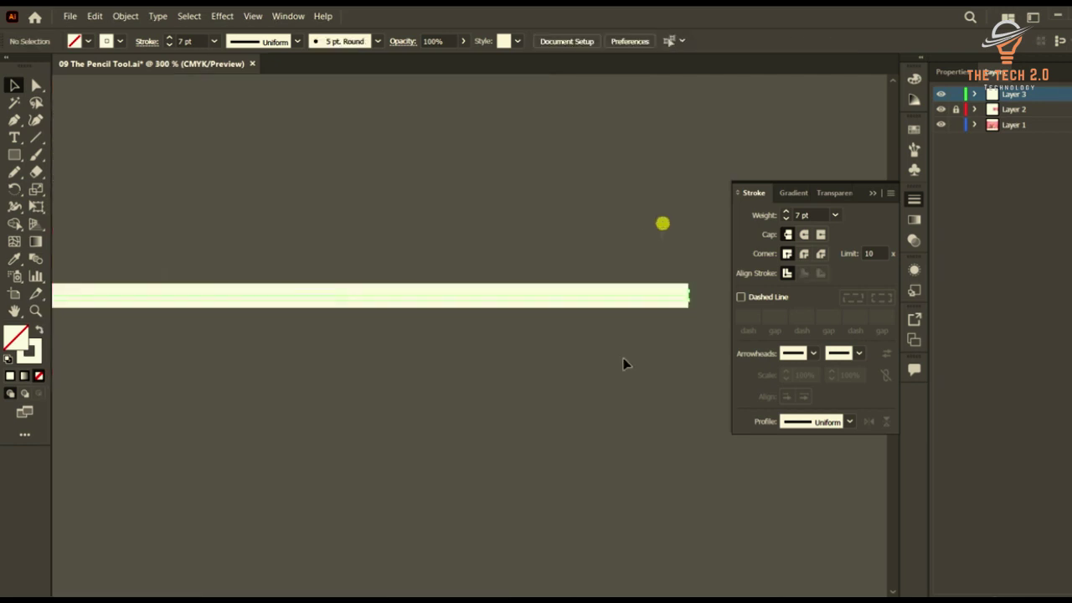
- Compare the round, butt and projecting caps on the end of the short line, finishing on the butt cap
{"action": "left_click", "coordinate": [804, 234]}
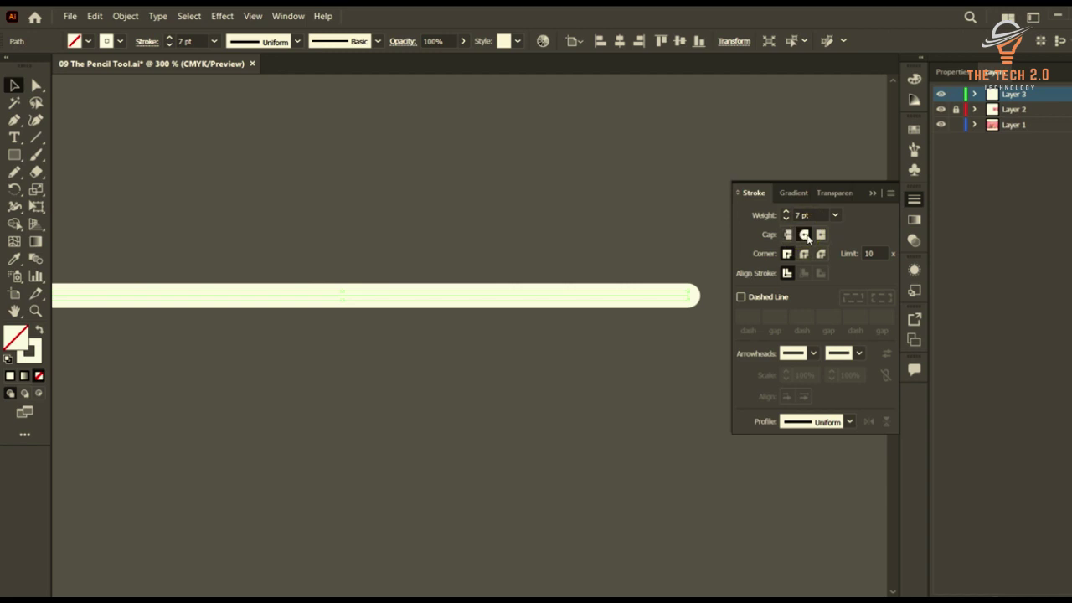
{"action": "left_click_drag", "start_coordinate": [604, 280], "coordinate": [549, 281]}
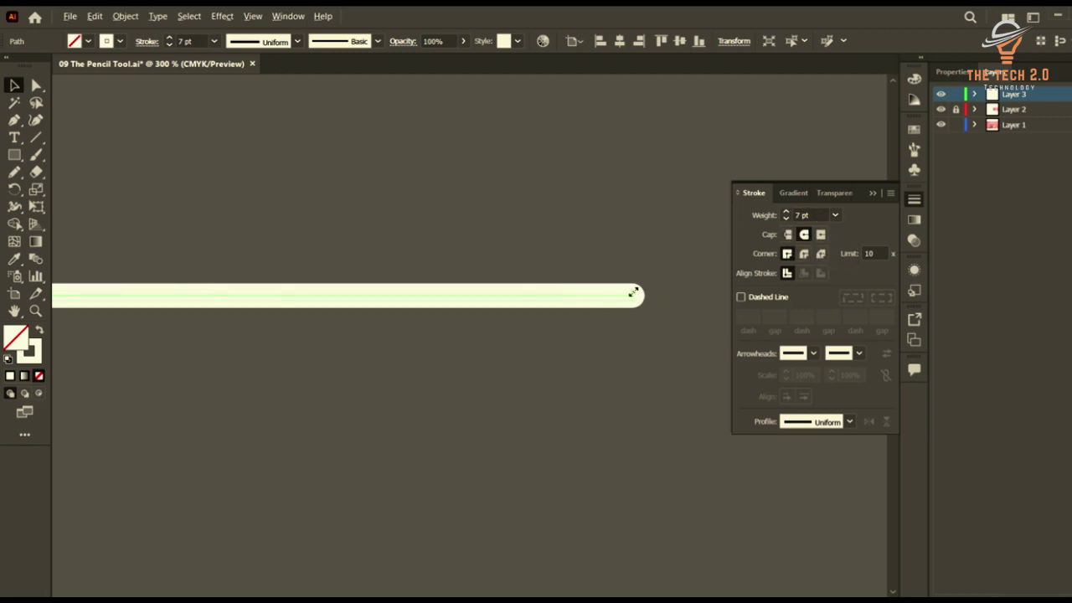
{"action": "scroll", "coordinate": [630, 290], "scroll_direction": "up", "scroll_amount": 3}
{"action": "left_click_drag", "start_coordinate": [621, 294], "coordinate": [578, 294]}
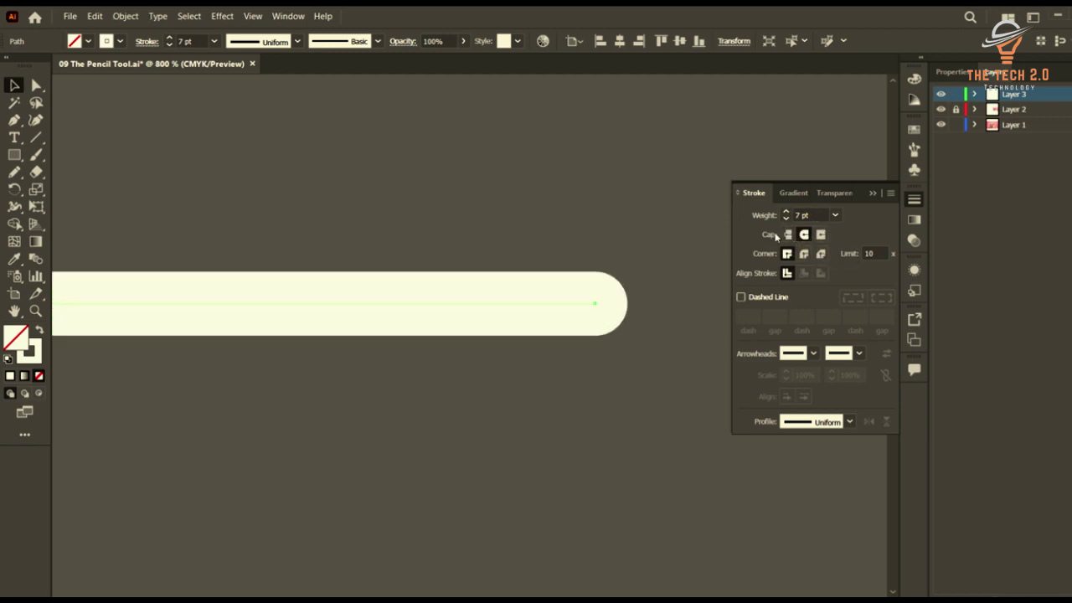
{"action": "left_click", "coordinate": [789, 234]}
{"action": "left_click", "coordinate": [804, 235]}
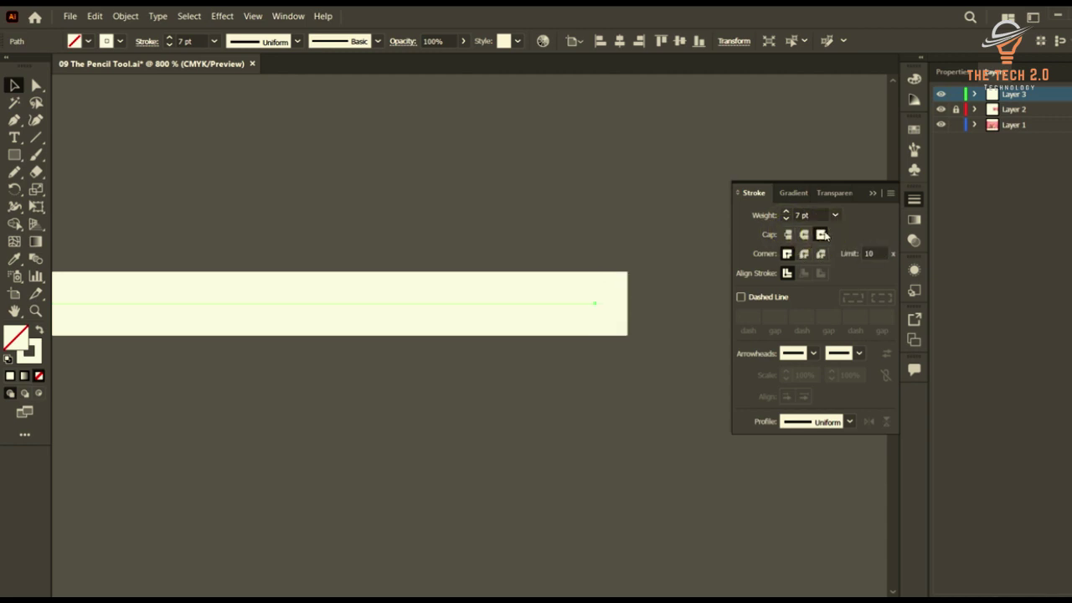
{"action": "left_click", "coordinate": [804, 236]}
{"action": "left_click", "coordinate": [788, 234]}
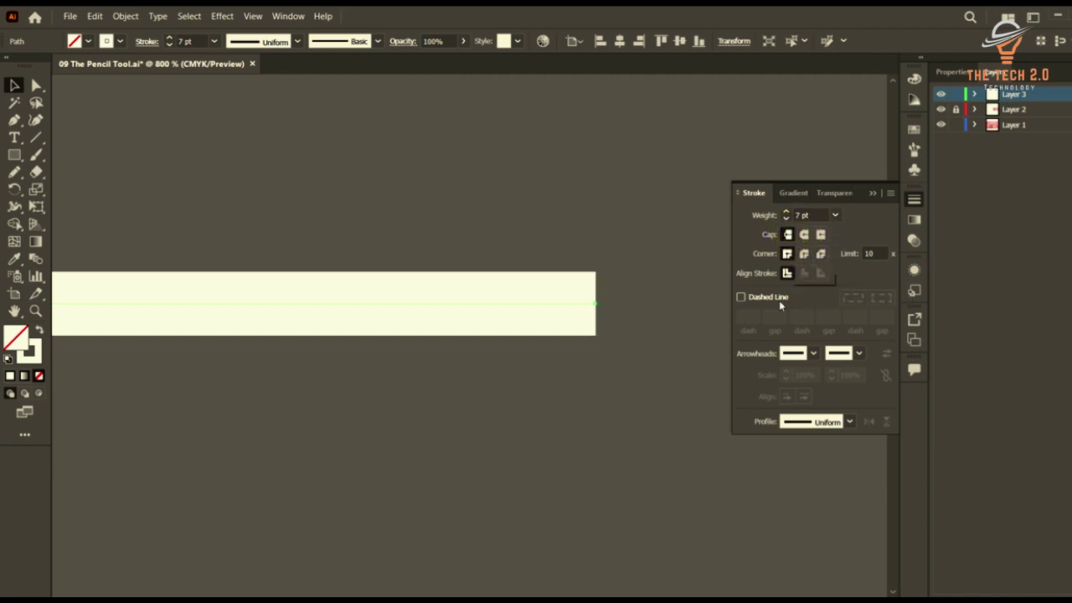
- Extend the line from its right end with the Pen tool, adding a vertical segment about 50 pt downward
{"action": "scroll", "coordinate": [701, 313], "scroll_direction": "down", "scroll_amount": 3}
{"action": "left_click", "coordinate": [14, 119]}
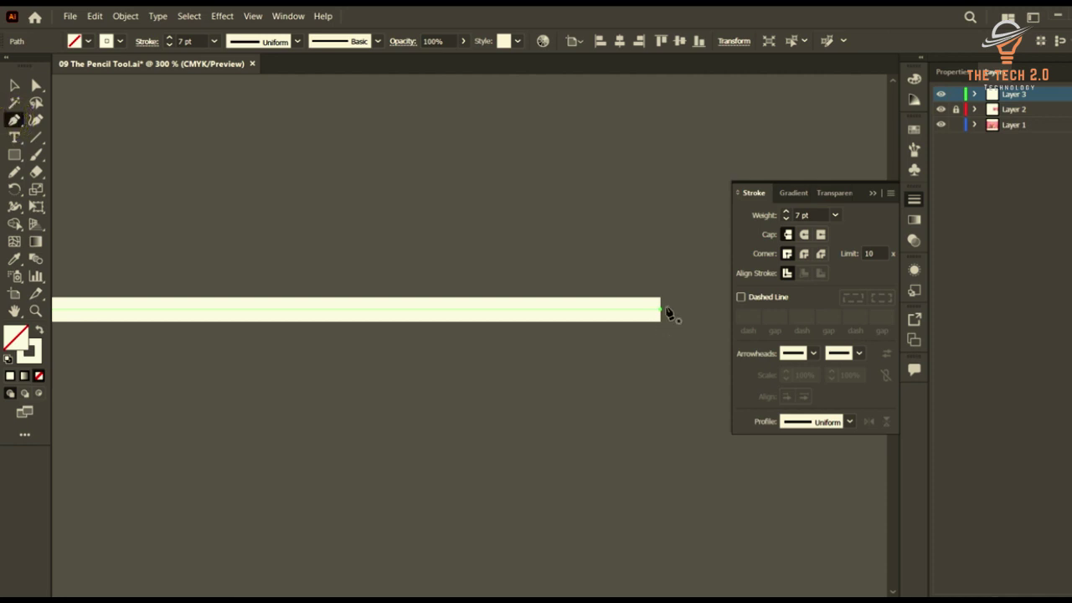
{"action": "left_click", "coordinate": [662, 310]}
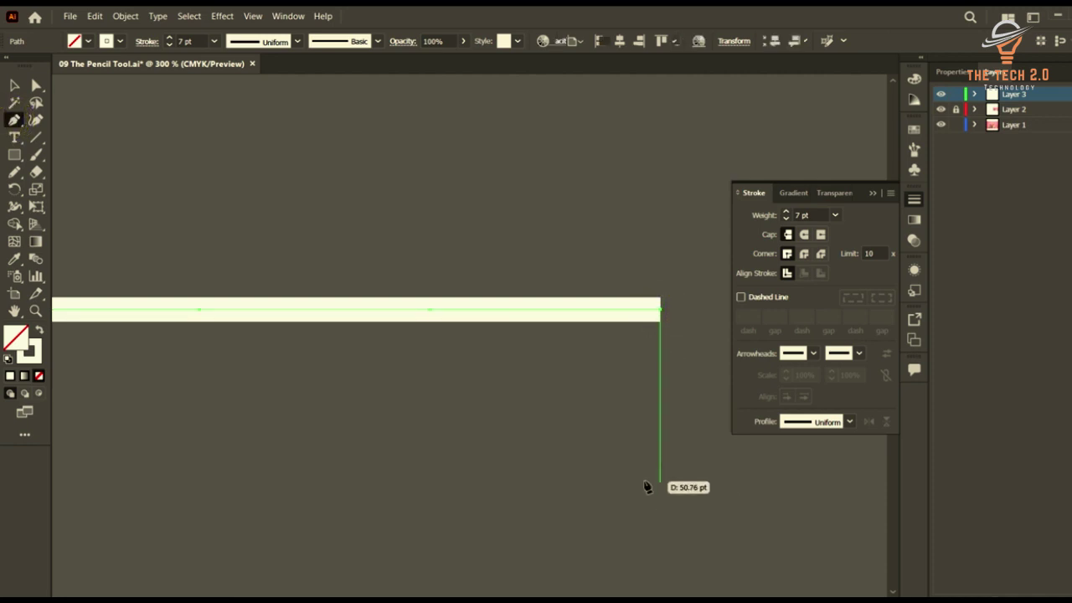
{"action": "left_click", "coordinate": [660, 478]}
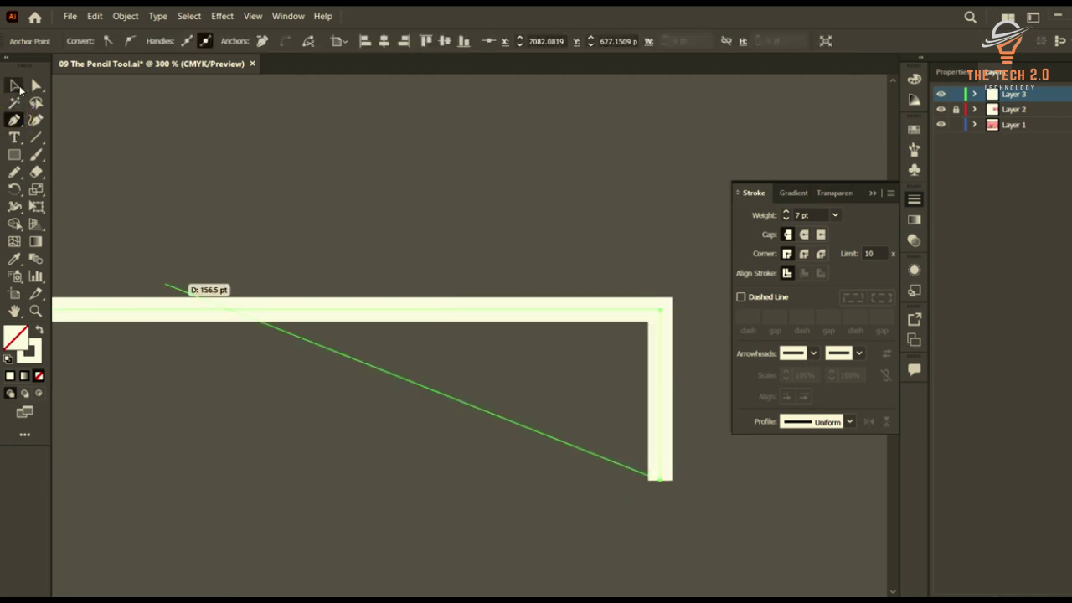
{"action": "left_click", "coordinate": [16, 85]}
- Compare the round and bevel joins on the path's corner, finishing on the miter join
{"action": "scroll", "coordinate": [706, 268], "scroll_direction": "up", "scroll_amount": 2}
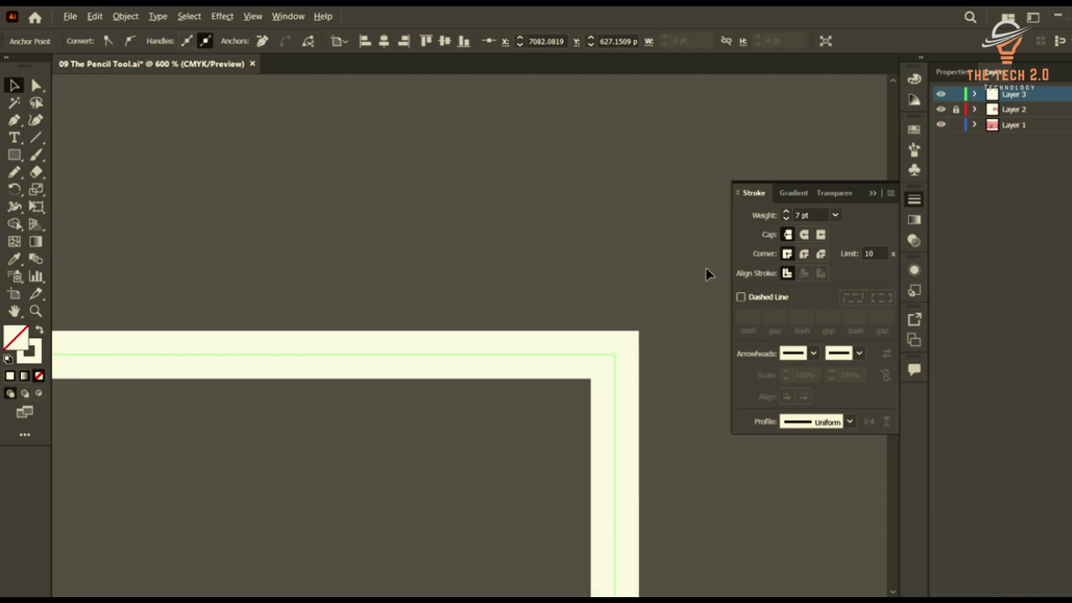
{"action": "left_click", "coordinate": [805, 256]}
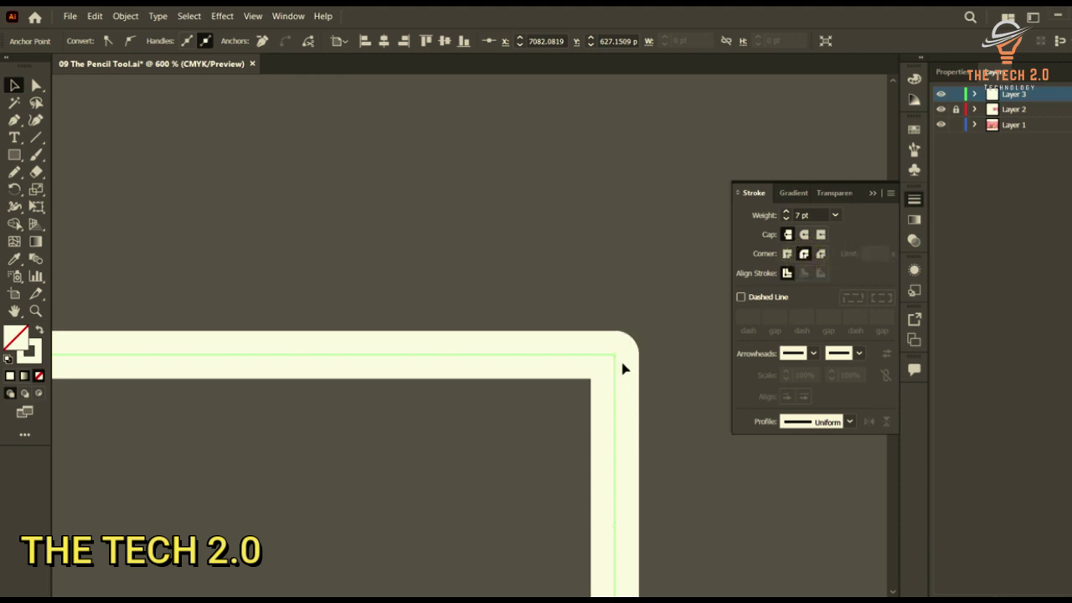
{"action": "scroll", "coordinate": [645, 366], "scroll_direction": "up", "scroll_amount": 1}
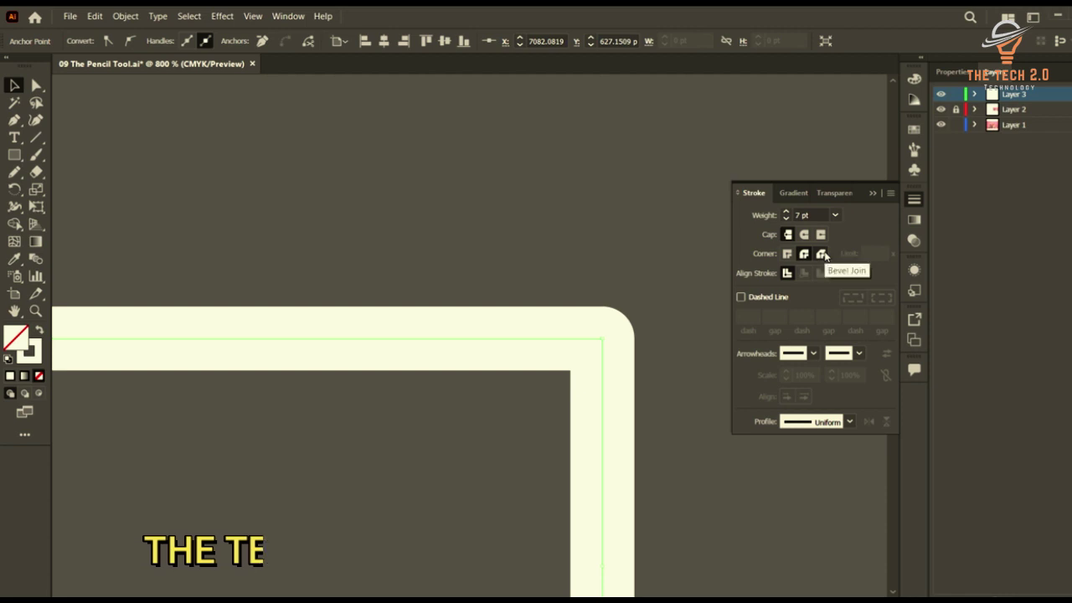
{"action": "left_click", "coordinate": [823, 254]}
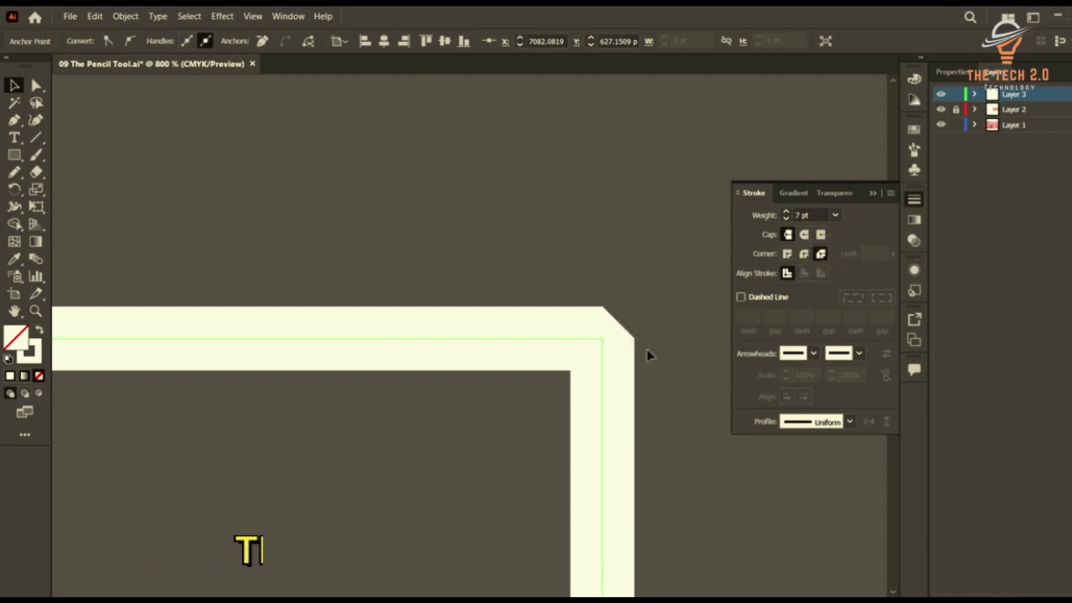
{"action": "left_click", "coordinate": [804, 255]}
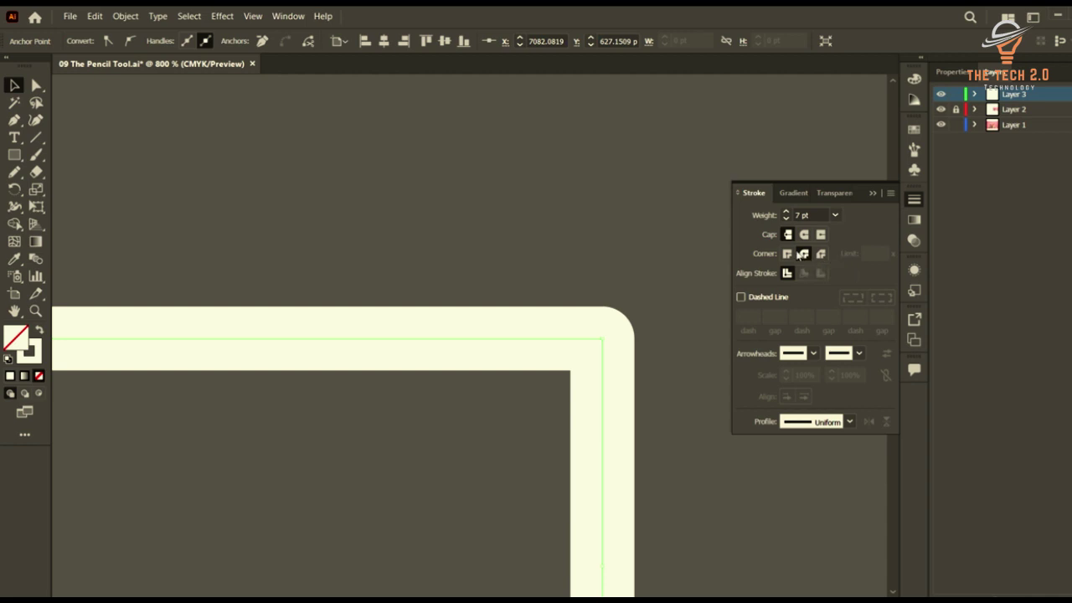
{"action": "left_click", "coordinate": [787, 254]}
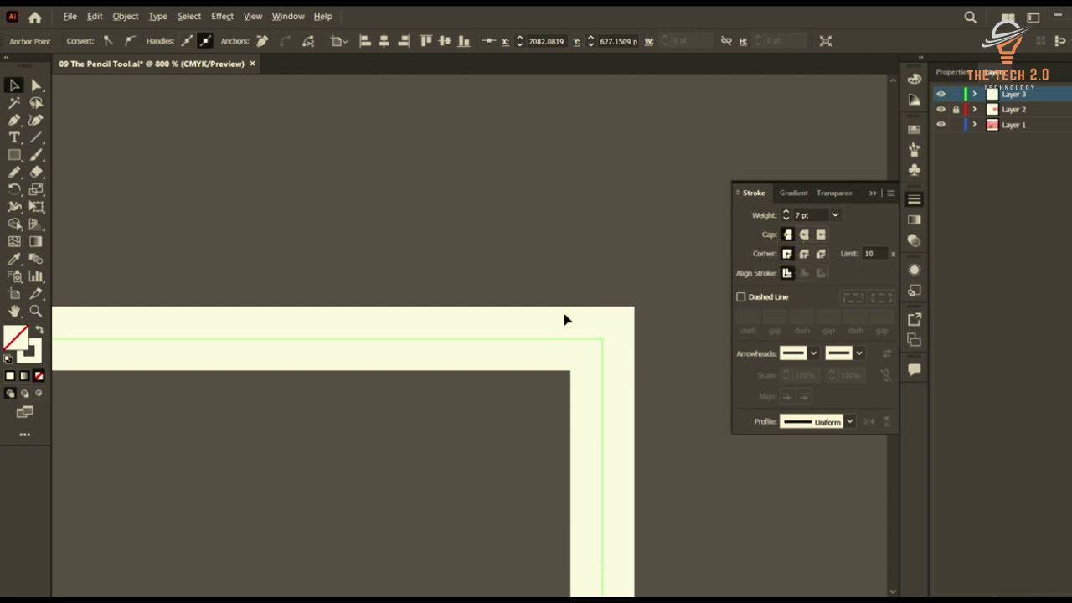
- Turn the L-shaped path's stroke into a dashed line with a dash length of 16 pt
{"action": "scroll", "coordinate": [622, 330], "scroll_direction": "down", "scroll_amount": 5}
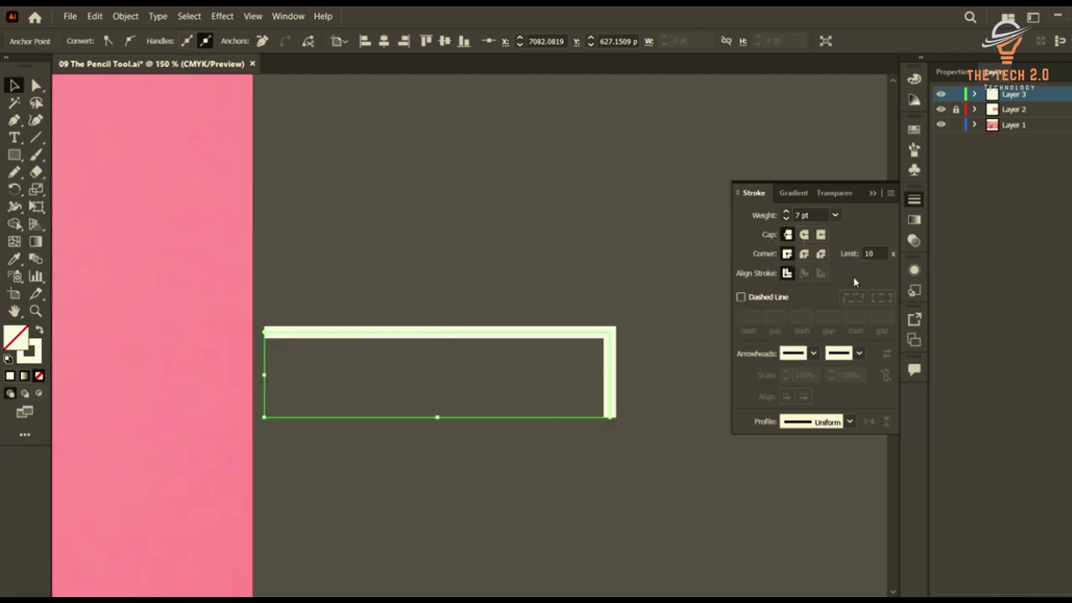
{"action": "scroll", "coordinate": [612, 305], "scroll_direction": "up", "scroll_amount": 1}
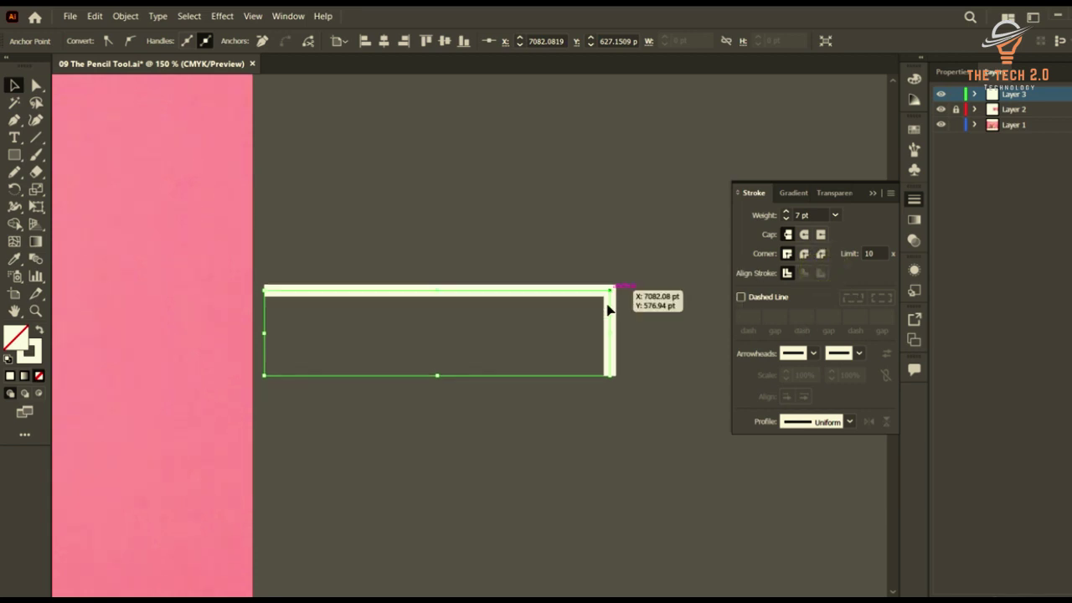
{"action": "left_click", "coordinate": [756, 299]}
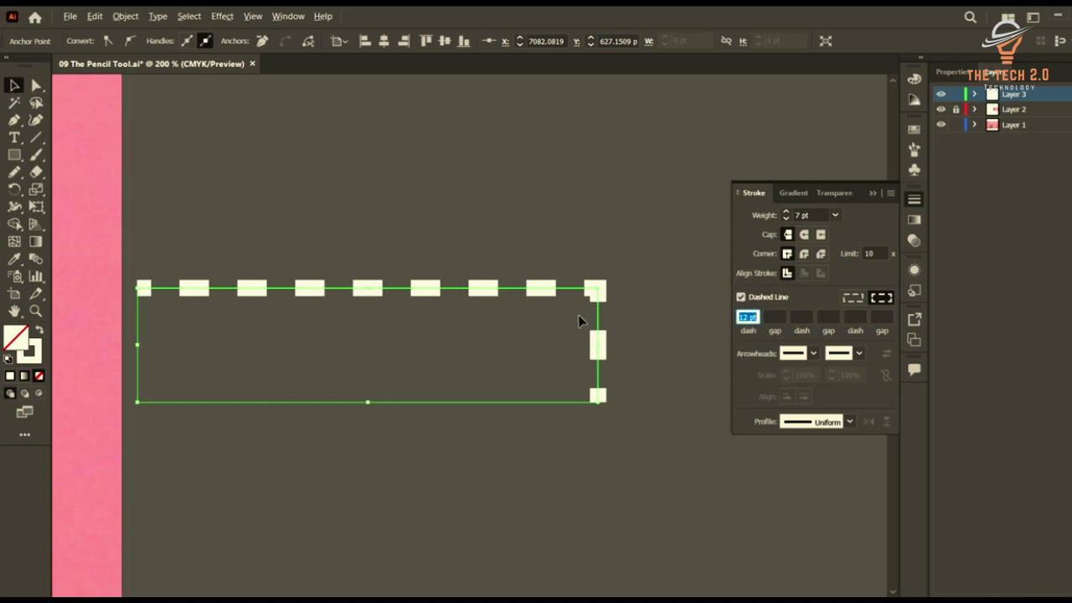
{"action": "scroll", "coordinate": [603, 314], "scroll_direction": "up", "scroll_amount": 1}
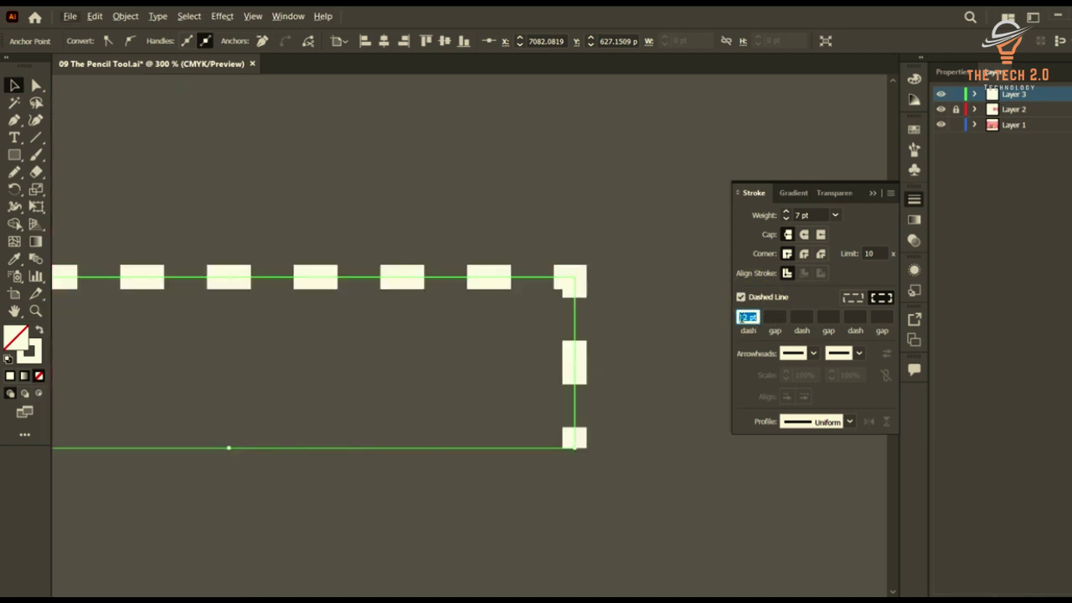
{"action": "left_click", "coordinate": [774, 318]}
{"action": "left_click_drag", "start_coordinate": [755, 317], "coordinate": [742, 316]}
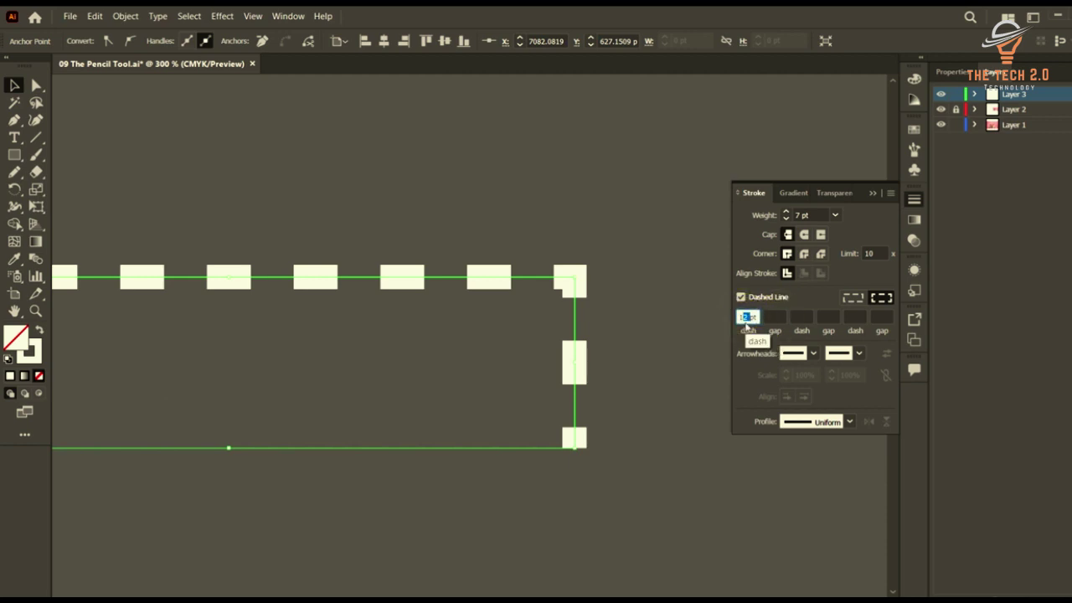
{"action": "type", "text": "16"}
{"action": "key", "text": "Return"}
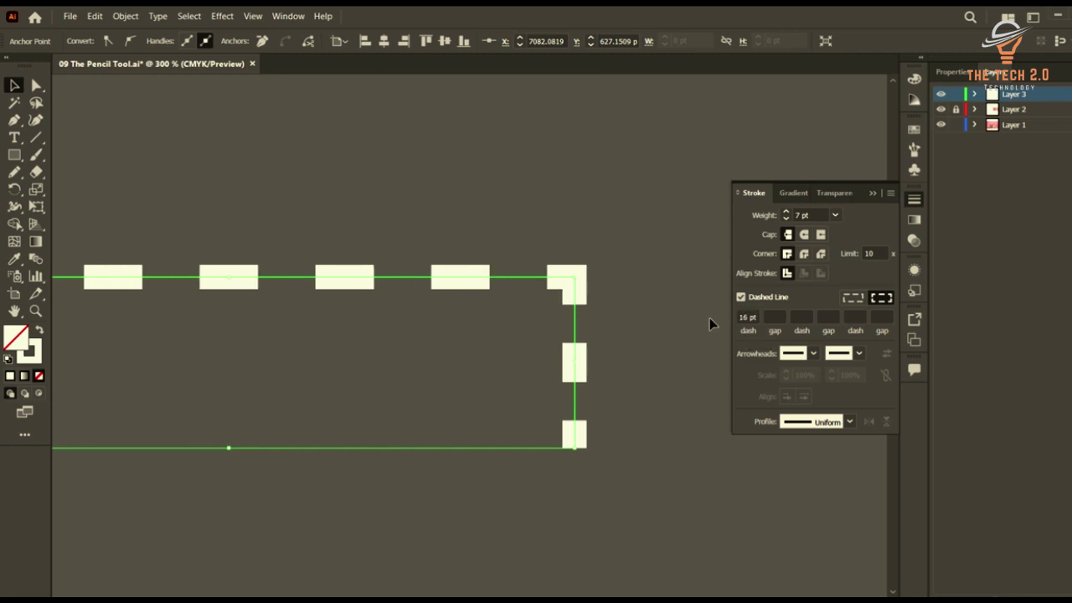
- Set the gap between the path's dashes to 10 pt
{"action": "left_click", "coordinate": [782, 315]}
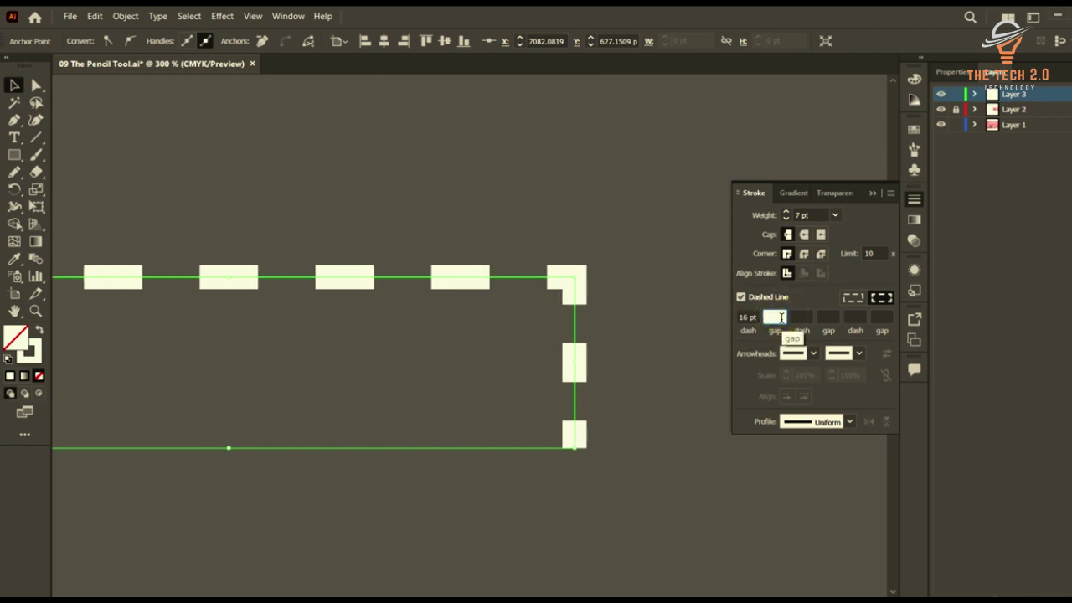
{"action": "type", "text": "10"}
{"action": "key", "text": "Return"}
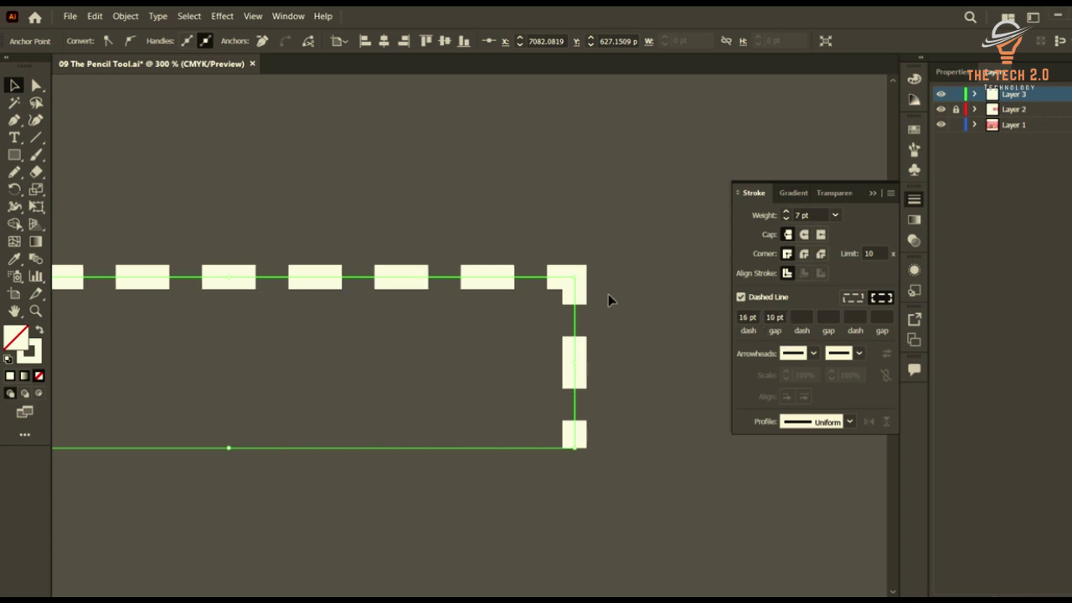
- Set the dash length of the L-shaped path to 20 pt
{"action": "key", "text": "ctrl+="}
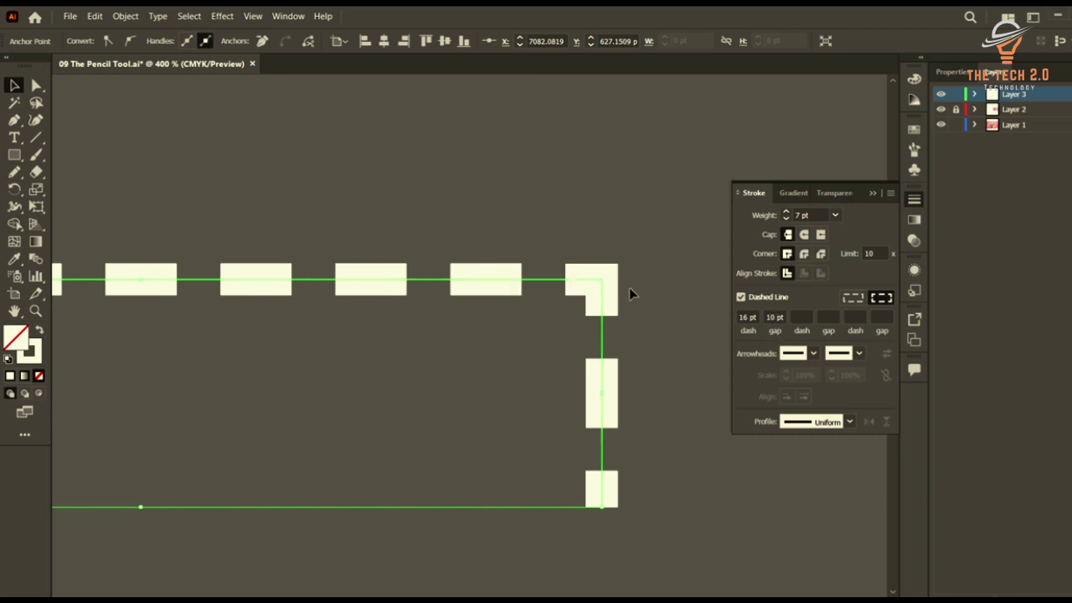
{"action": "key", "text": "ctrl+="}
{"action": "key", "text": "ctrl+="}
{"action": "key", "text": "ctrl+="}
{"action": "double_click", "coordinate": [746, 316]}
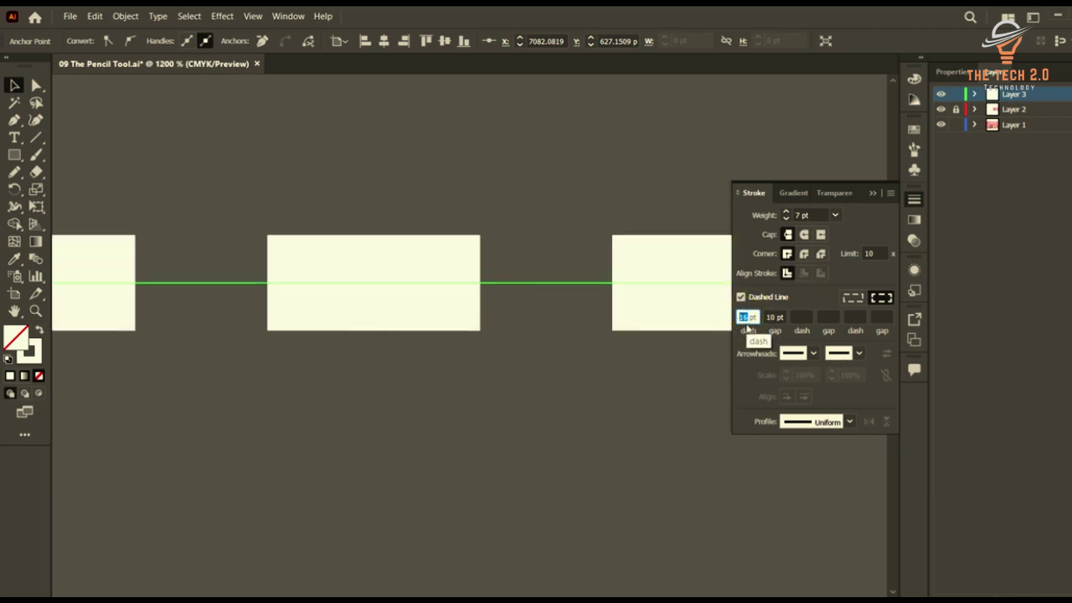
{"action": "type", "text": "20"}
{"action": "key", "text": "Return"}
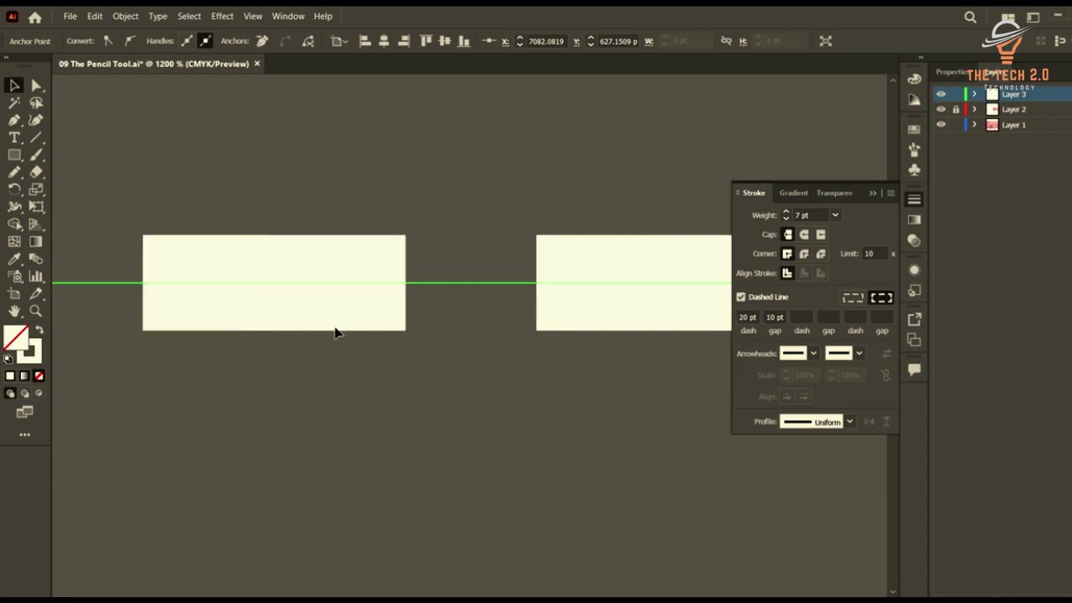
- Add a second dash value of 10 pt to the L-shaped path's dash pattern
{"action": "key", "text": "ctrl+minus"}
{"action": "key", "text": "ctrl+minus"}
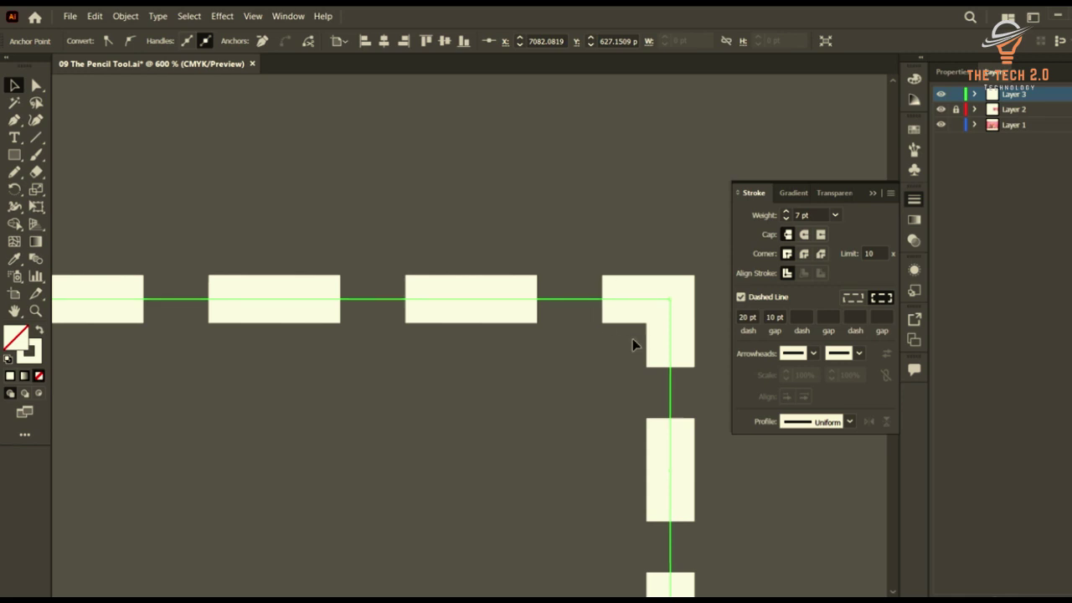
{"action": "scroll", "coordinate": [450, 276], "scroll_direction": "down", "scroll_amount": 3}
{"action": "scroll", "coordinate": [489, 286], "scroll_direction": "up", "scroll_amount": 2}
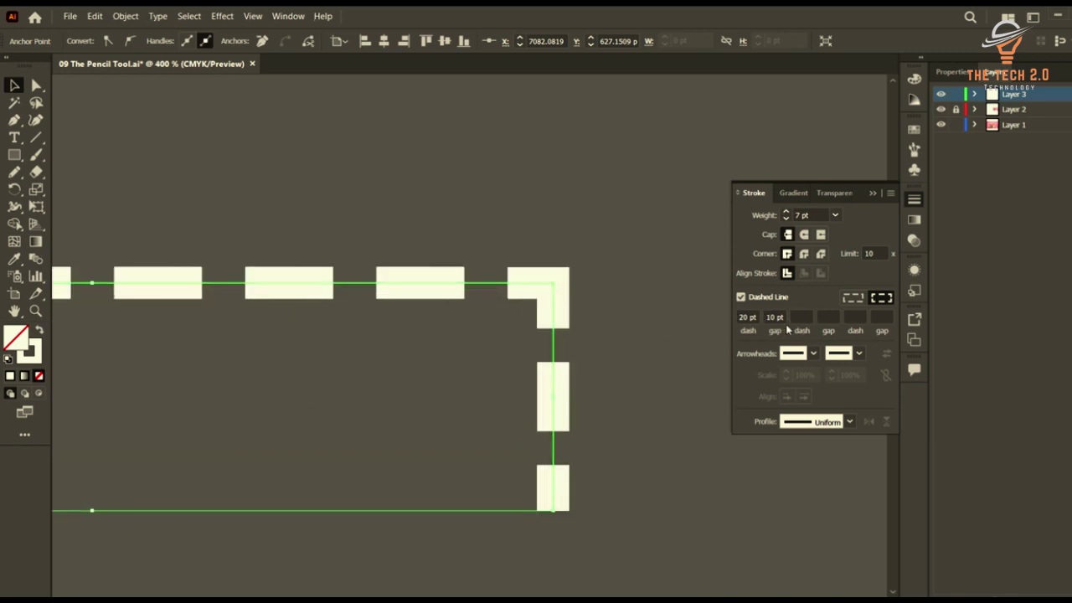
{"action": "left_click", "coordinate": [807, 324]}
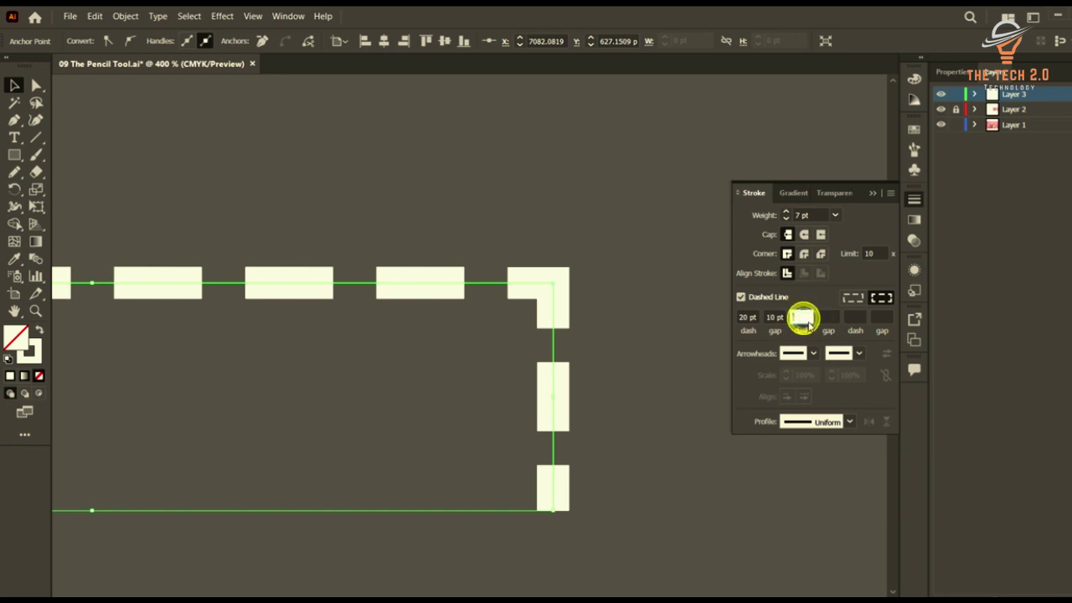
{"action": "type", "text": "2"}
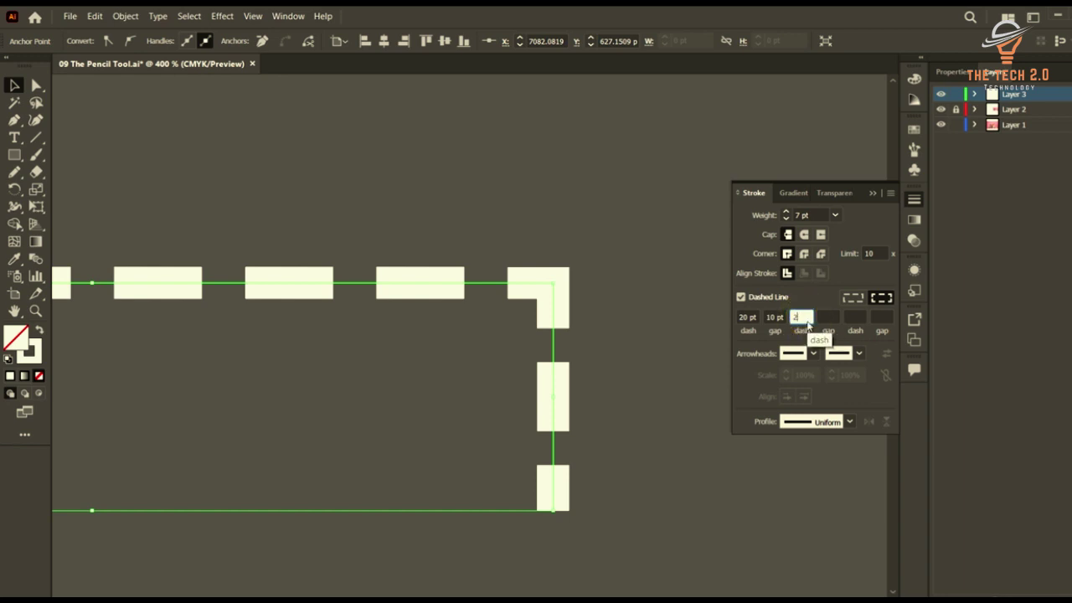
{"action": "key", "text": "Return"}
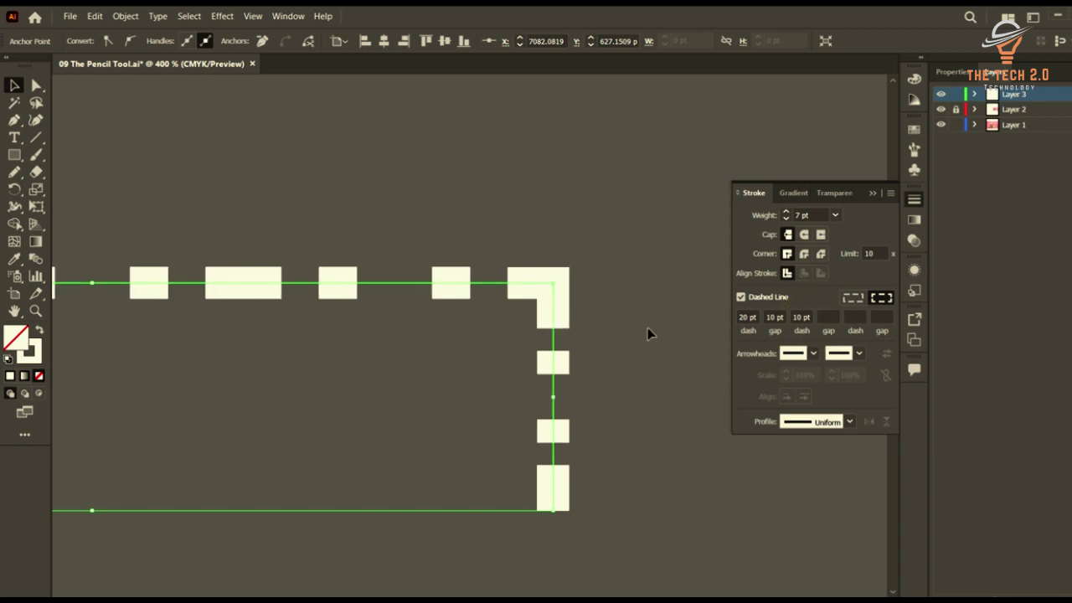
- Clear the second dash value and restore the path's pattern to a 16 pt dash with a 10 pt gap
{"action": "scroll", "coordinate": [563, 347], "scroll_direction": "down", "scroll_amount": 3}
{"action": "scroll", "coordinate": [442, 318], "scroll_direction": "up", "scroll_amount": 1}
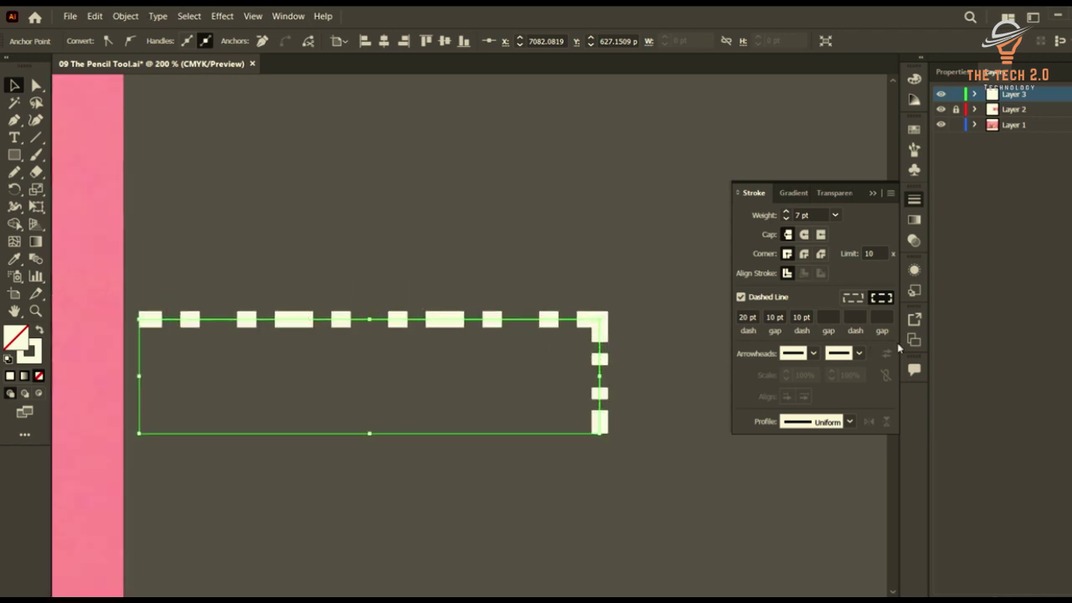
{"action": "left_click", "coordinate": [803, 317]}
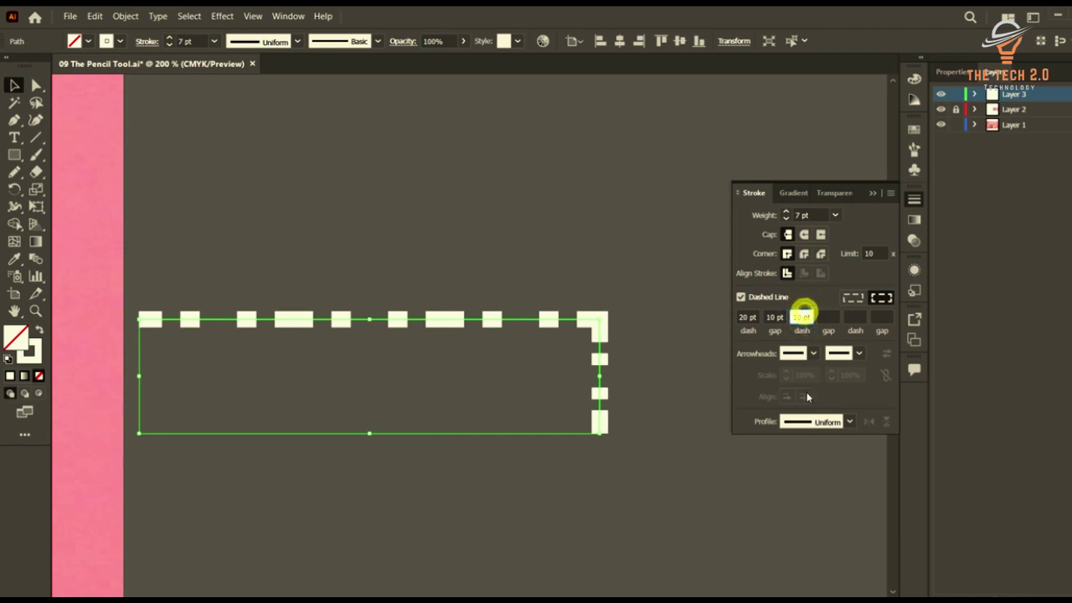
{"action": "key", "text": "BackSpace"}
{"action": "key", "text": "Return"}
{"action": "left_click", "coordinate": [701, 357]}
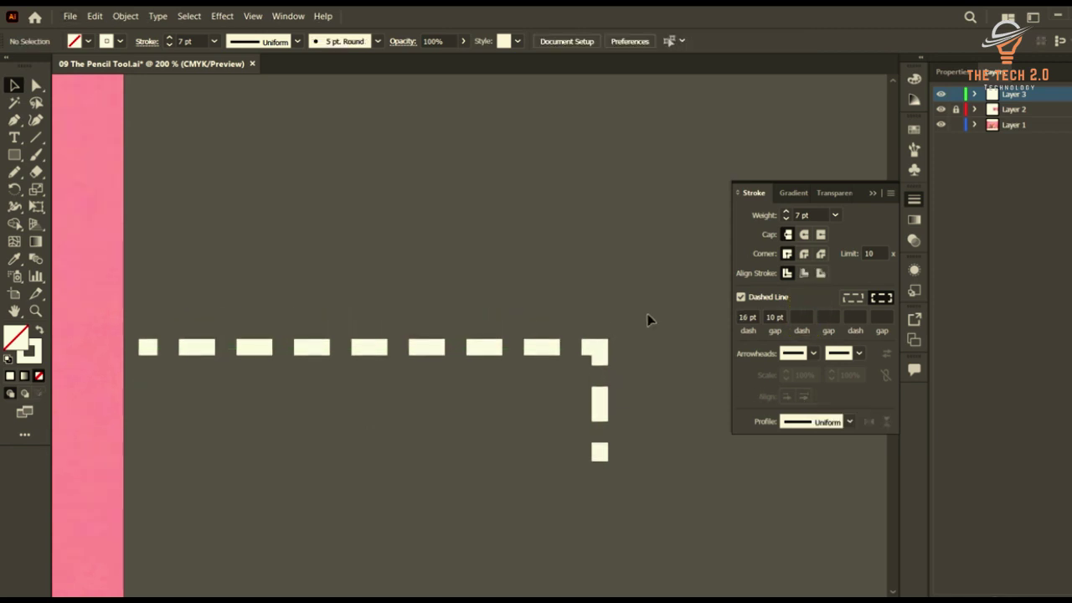
- Apply the Arrow 1 arrowhead to the start point of the L-shaped dashed path
{"action": "left_click_drag", "start_coordinate": [647, 319], "coordinate": [605, 353]}
{"action": "scroll", "coordinate": [603, 351], "scroll_direction": "up", "scroll_amount": 3}
{"action": "scroll", "coordinate": [615, 398], "scroll_direction": "down", "scroll_amount": 2}
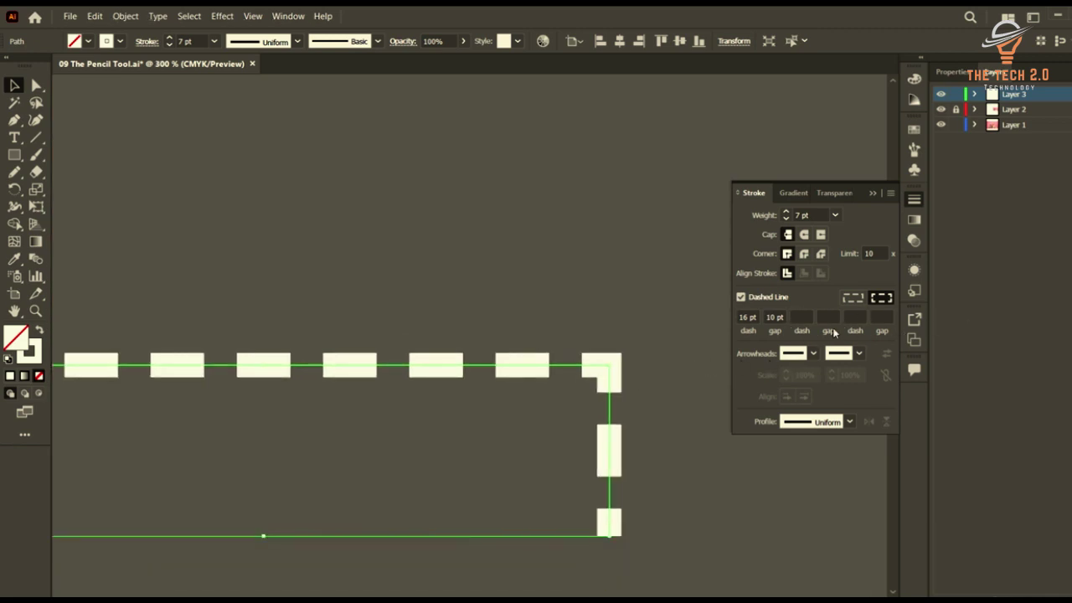
{"action": "scroll", "coordinate": [628, 408], "scroll_direction": "down", "scroll_amount": 2}
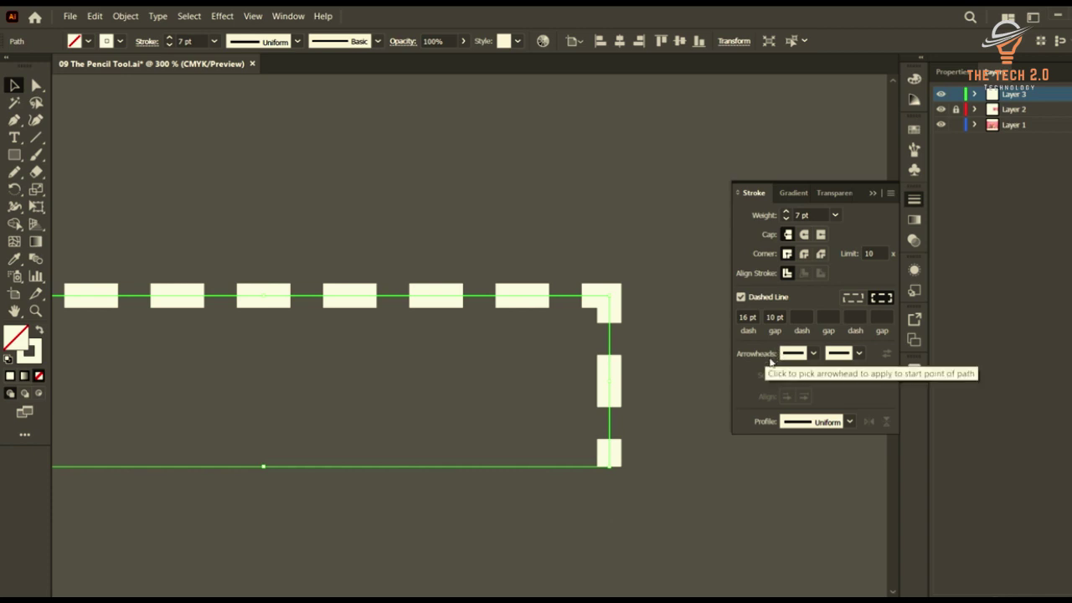
{"action": "scroll", "coordinate": [613, 281], "scroll_direction": "down", "scroll_amount": 2}
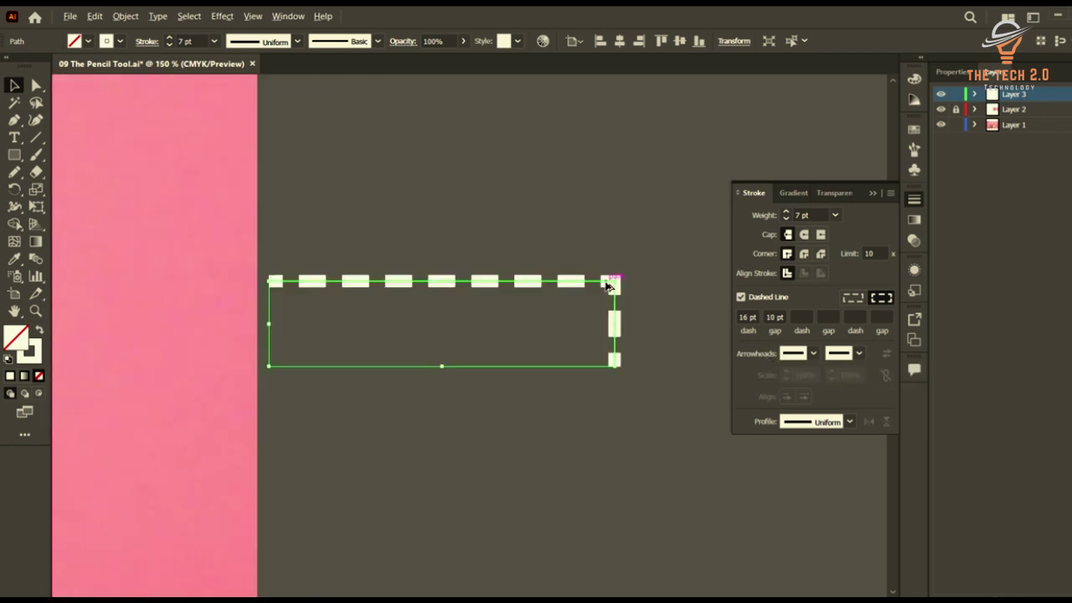
{"action": "scroll", "coordinate": [609, 287], "scroll_direction": "up", "scroll_amount": 2}
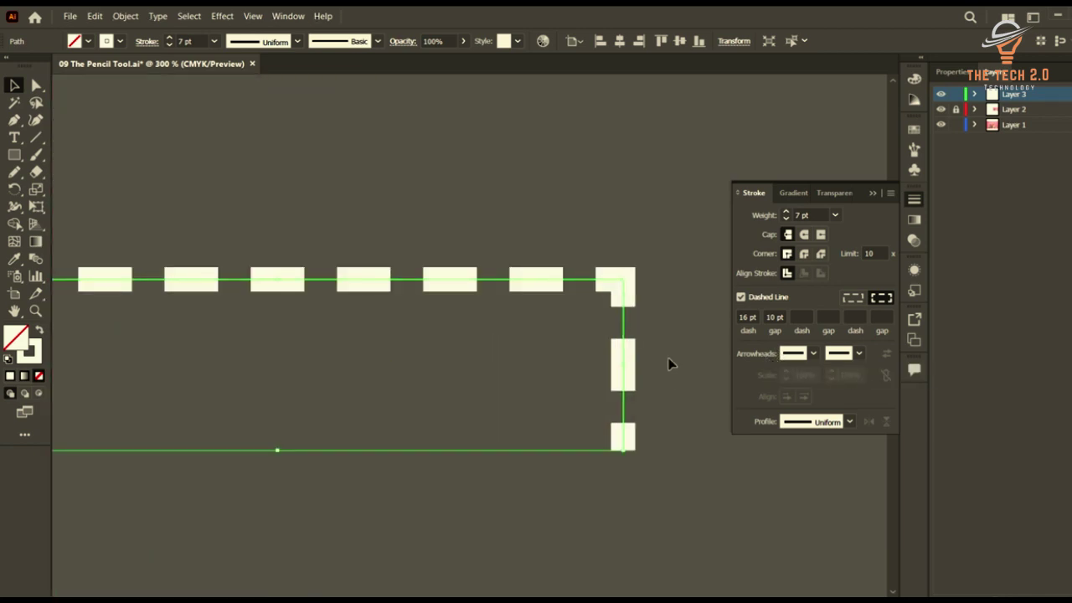
{"action": "left_click", "coordinate": [814, 354]}
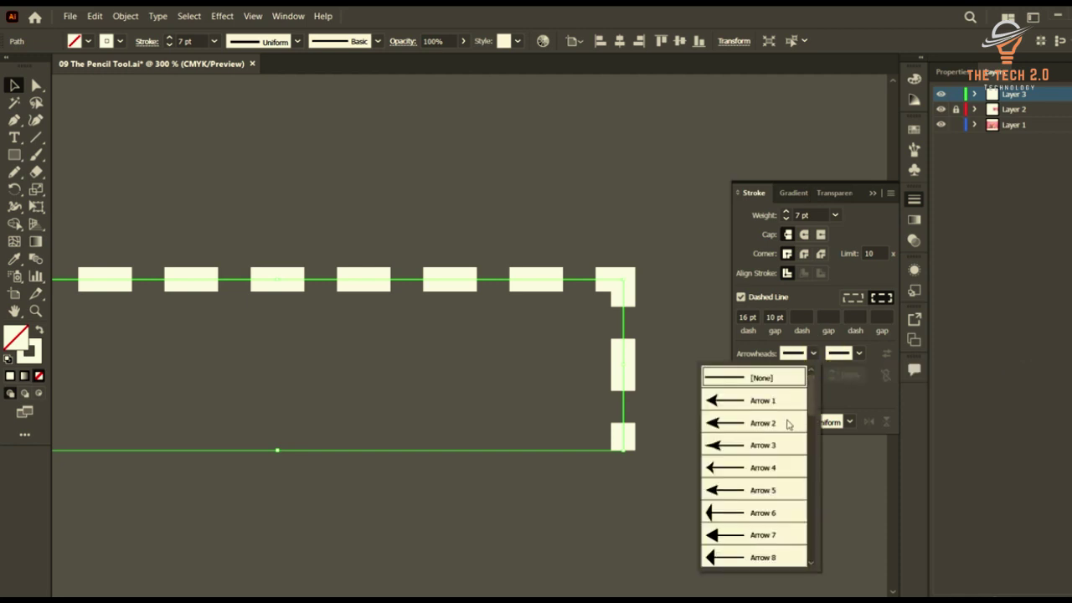
{"action": "left_click", "coordinate": [753, 402]}
{"action": "scroll", "coordinate": [652, 328], "scroll_direction": "down", "scroll_amount": 2}
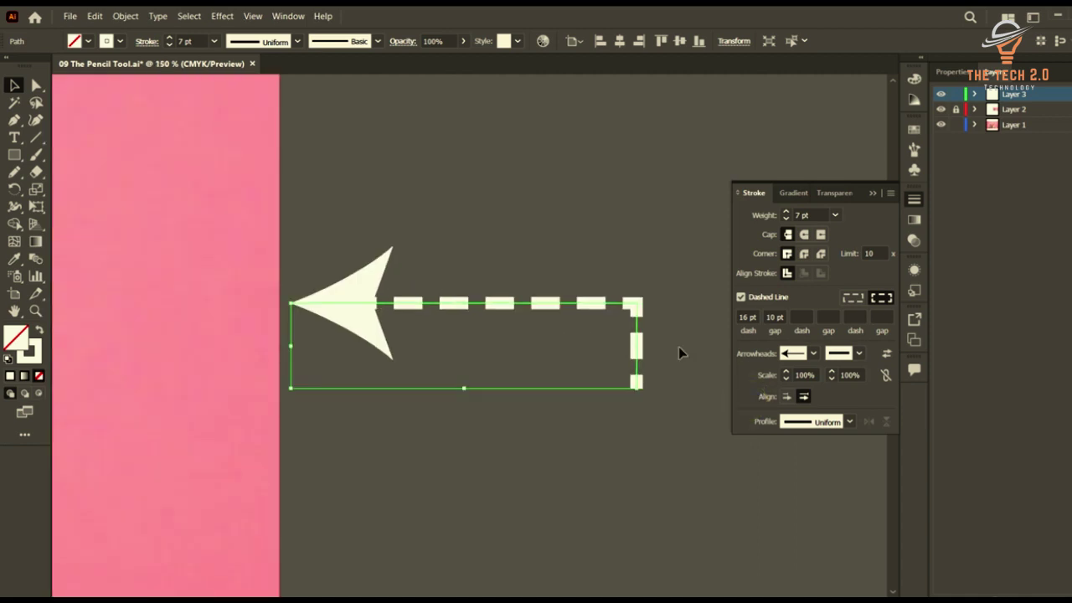
- Try the Arrow 19, Arrow 11 and Arrow 25 arrowheads on the end point of the dashed path
{"action": "left_click", "coordinate": [858, 353]}
{"action": "scroll", "coordinate": [807, 490], "scroll_direction": "down", "scroll_amount": 5}
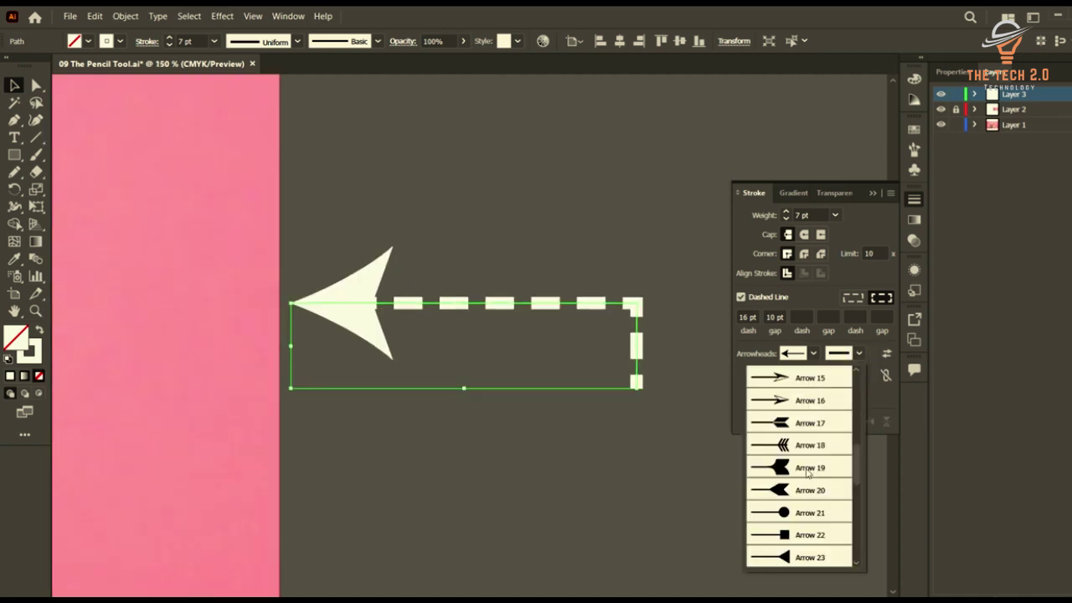
{"action": "left_click", "coordinate": [807, 469]}
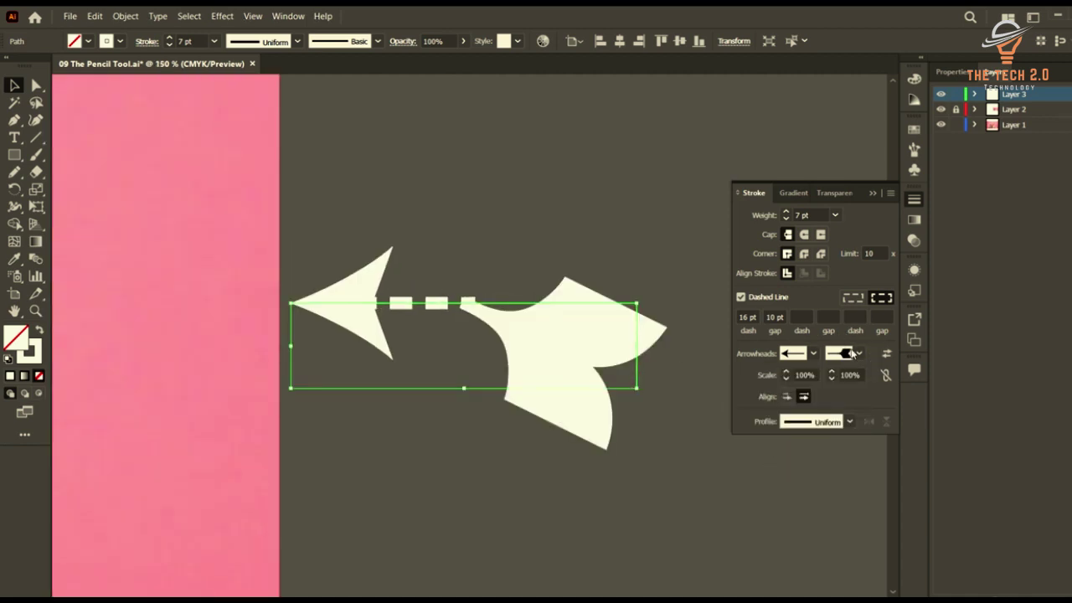
{"action": "left_click", "coordinate": [854, 352]}
{"action": "scroll", "coordinate": [812, 415], "scroll_direction": "up", "scroll_amount": 5}
{"action": "scroll", "coordinate": [800, 500], "scroll_direction": "down", "scroll_amount": 1}
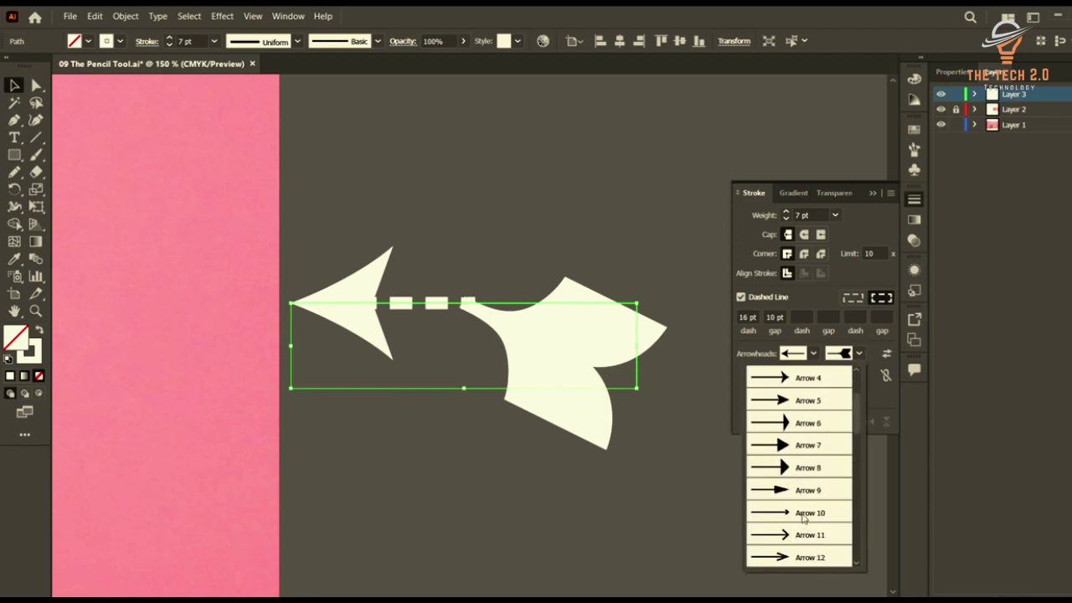
{"action": "left_click", "coordinate": [804, 527]}
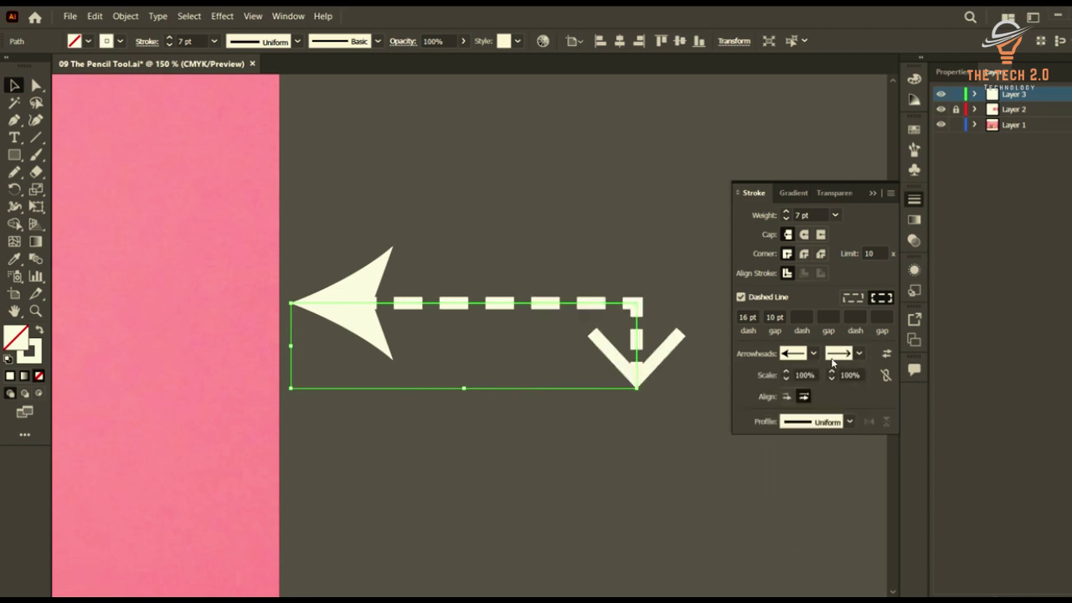
{"action": "left_click", "coordinate": [859, 353]}
{"action": "scroll", "coordinate": [825, 498], "scroll_direction": "down", "scroll_amount": 3}
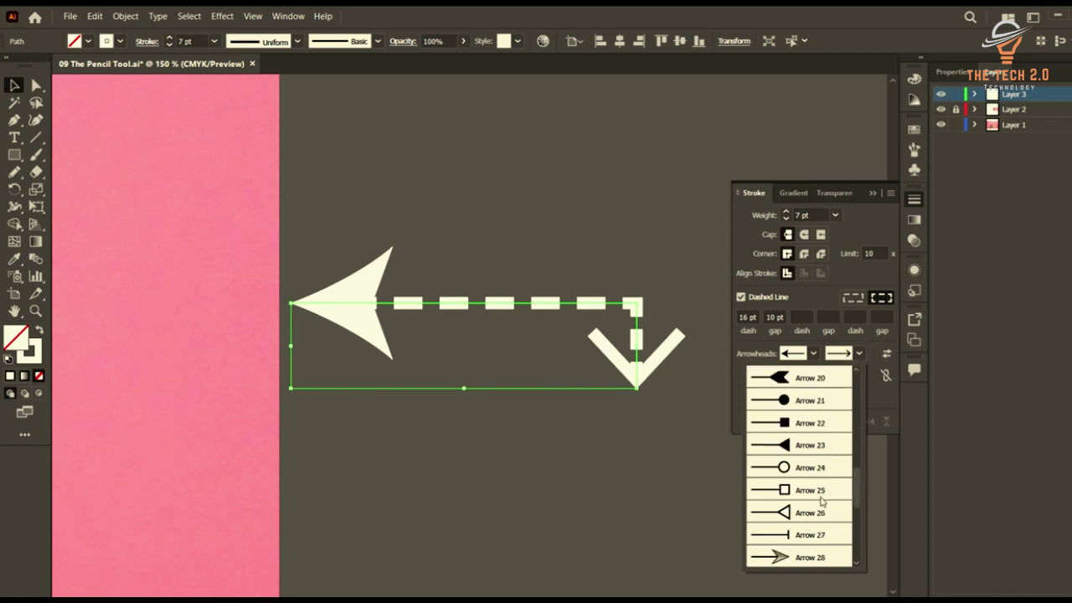
{"action": "left_click", "coordinate": [812, 490]}
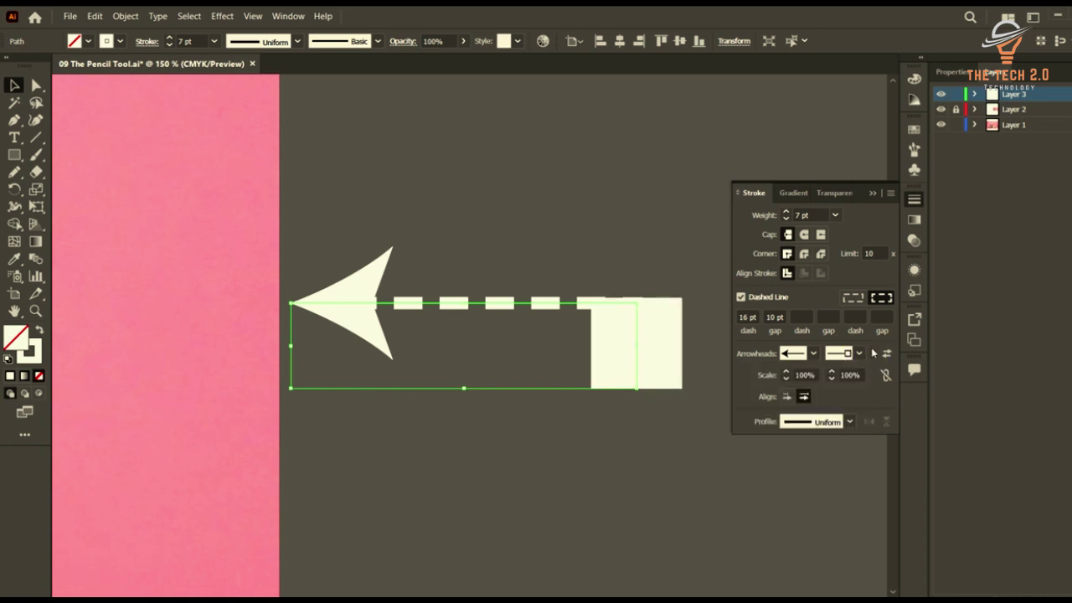
- Apply the scissors arrowhead, Arrow 33, to the end point of the dashed path
{"action": "left_click", "coordinate": [849, 353]}
{"action": "scroll", "coordinate": [821, 475], "scroll_direction": "down", "scroll_amount": 3}
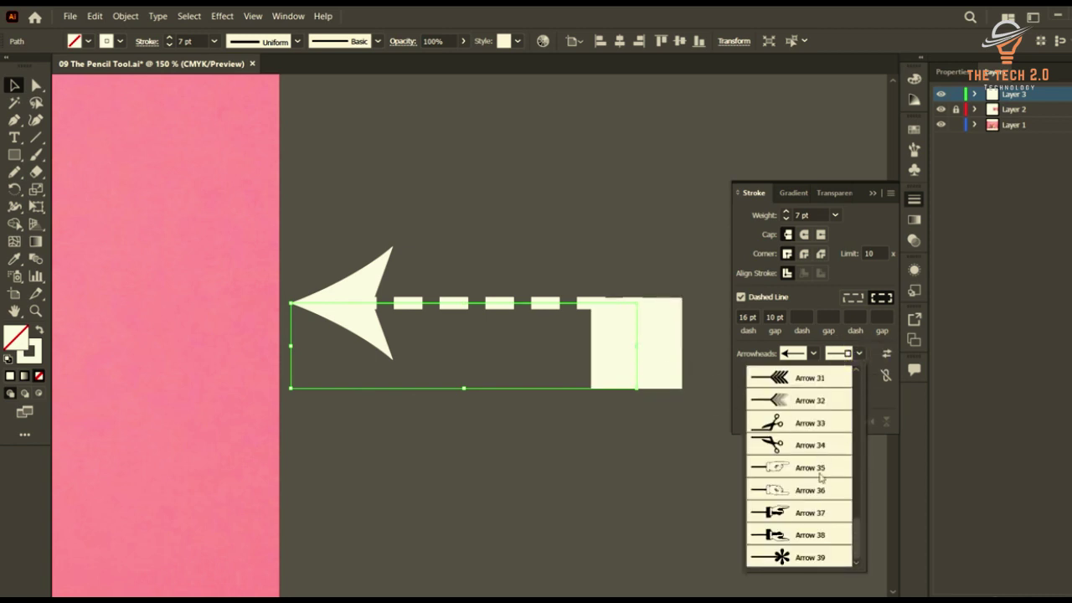
{"action": "left_click", "coordinate": [794, 423]}
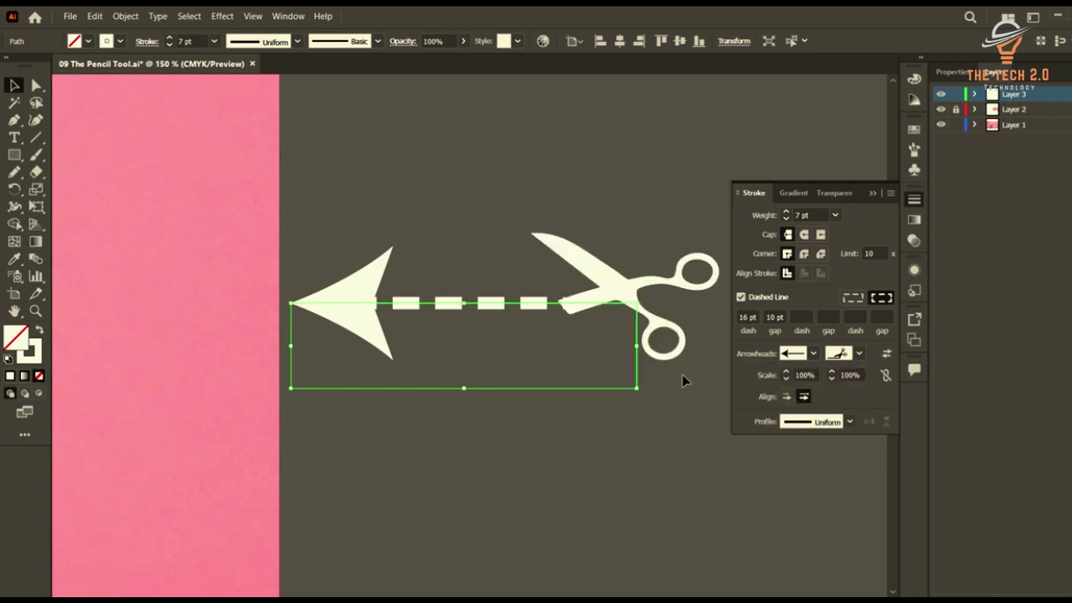
{"action": "scroll", "coordinate": [662, 414], "scroll_direction": "down", "scroll_amount": 3}
{"action": "left_click", "coordinate": [651, 455]}
- Reduce the scale of the path's start arrowhead to 98%
{"action": "left_click_drag", "start_coordinate": [609, 355], "coordinate": [648, 281]}
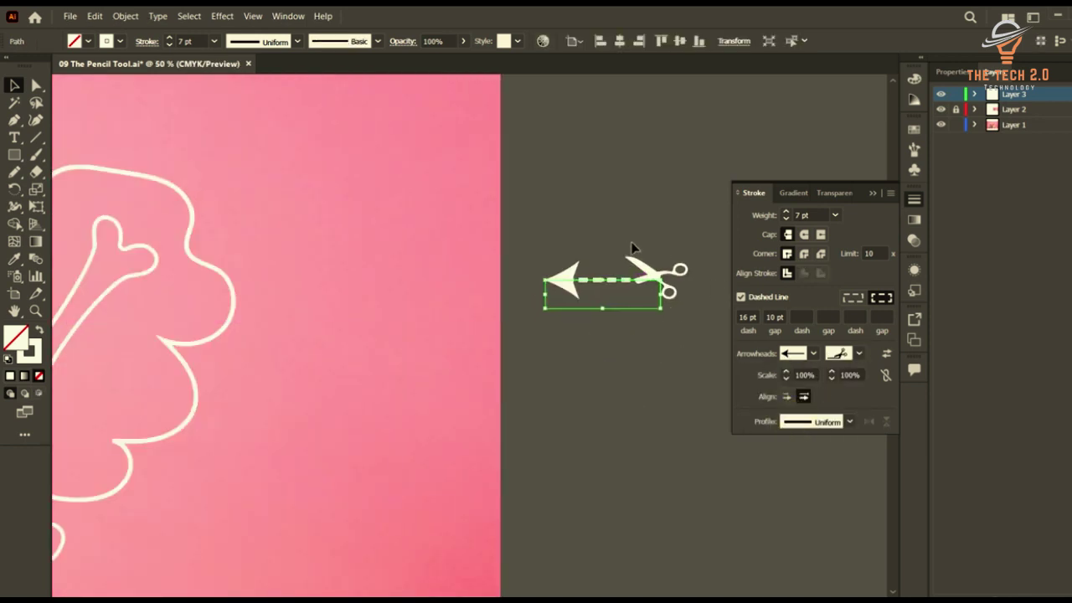
{"action": "double_click", "coordinate": [786, 380]}
{"action": "left_click", "coordinate": [850, 421]}
{"action": "left_click", "coordinate": [660, 354]}
- Draw a straight horizontal dashed line below the scissors arrow with the Pen tool
{"action": "left_click", "coordinate": [15, 120]}
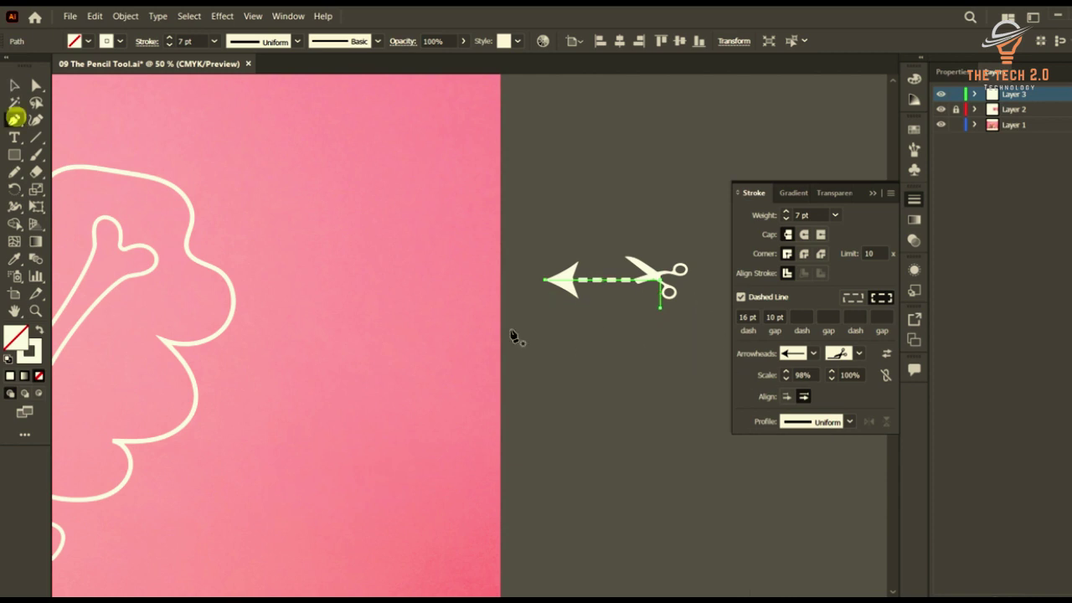
{"action": "left_click", "coordinate": [531, 332]}
{"action": "left_click", "coordinate": [690, 333]}
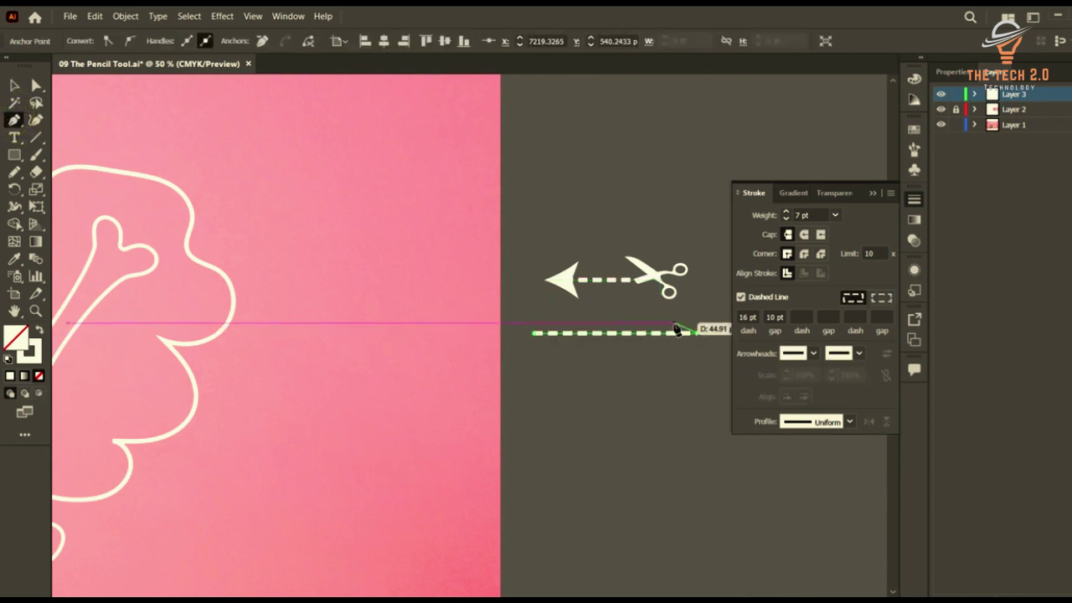
{"action": "key", "text": "v"}
{"action": "left_click", "coordinate": [691, 416]}
- Apply the elliptical width profile that tapers at both ends to the new dashed line
{"action": "scroll", "coordinate": [692, 332], "scroll_direction": "up", "scroll_amount": 2}
{"action": "left_click_drag", "start_coordinate": [693, 383], "coordinate": [646, 321]}
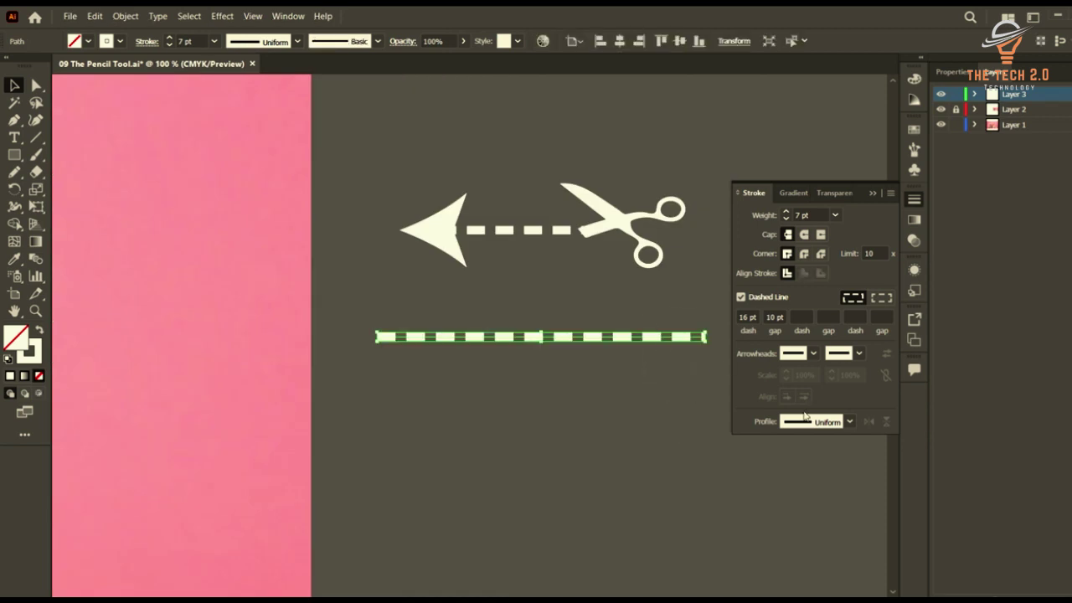
{"action": "left_click", "coordinate": [850, 422]}
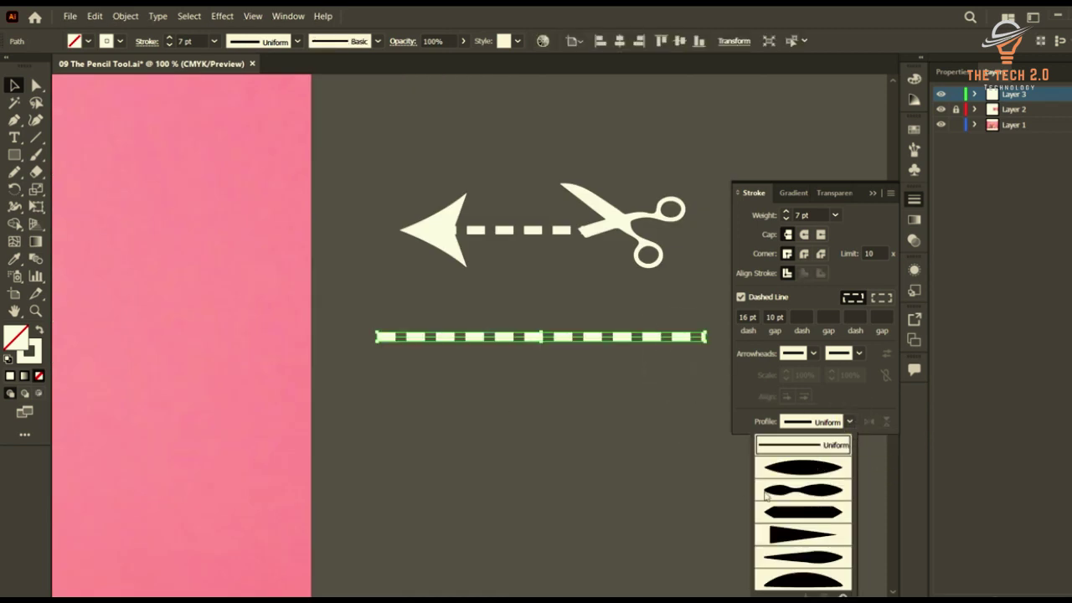
{"action": "left_click", "coordinate": [524, 379]}
{"action": "scroll", "coordinate": [558, 397], "scroll_direction": "right", "scroll_amount": 2}
{"action": "left_click", "coordinate": [614, 447]}
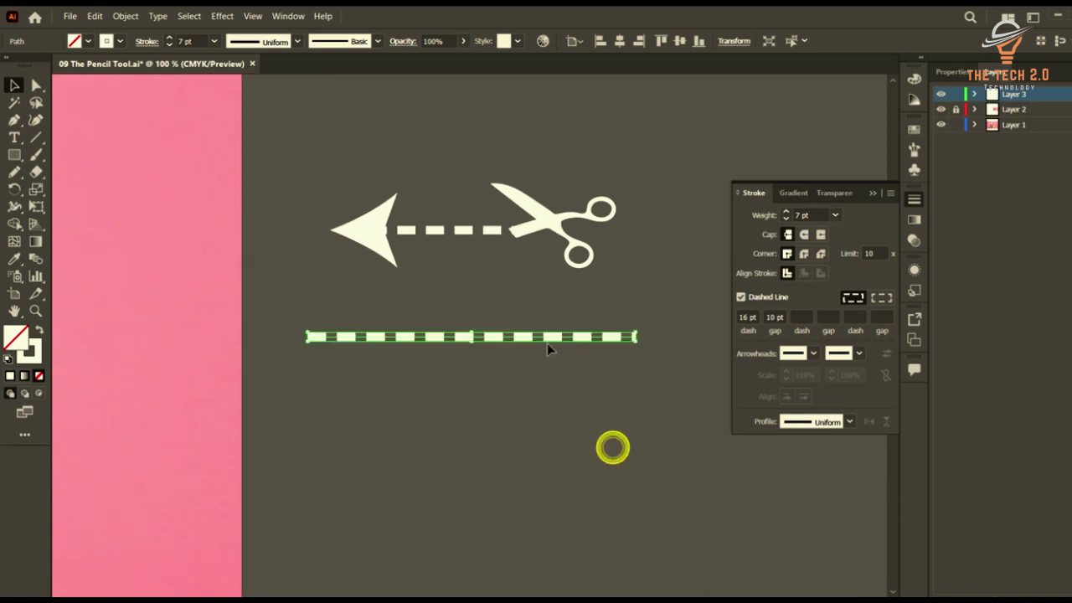
{"action": "left_click", "coordinate": [849, 422]}
{"action": "left_click", "coordinate": [820, 467]}
{"action": "left_click", "coordinate": [568, 410]}
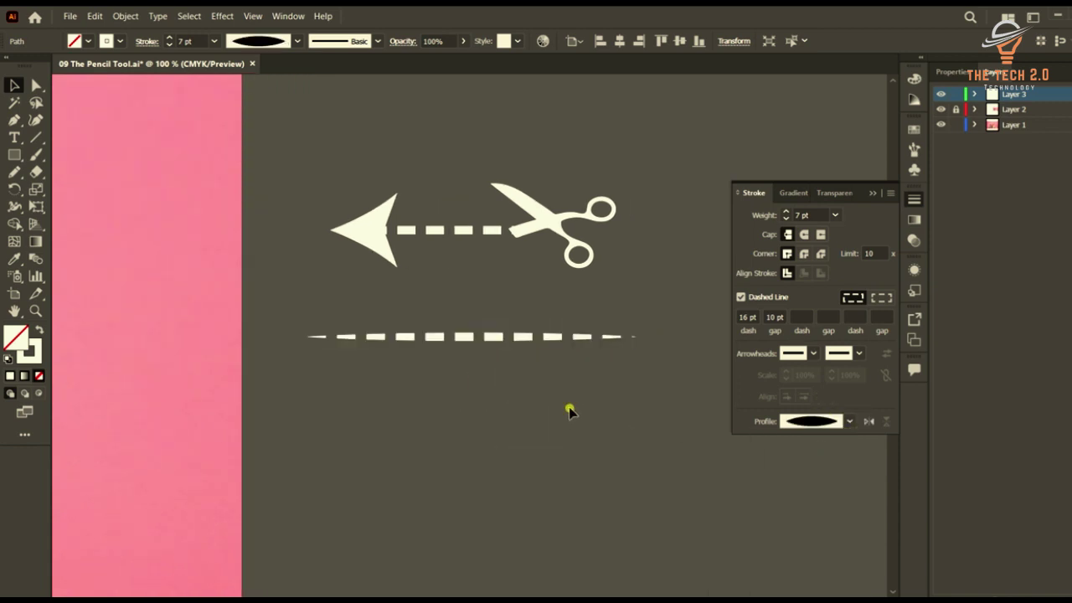
- Turn off the dashes on the tapered line so its stroke is solid, and reselect the line
{"action": "mouse_move", "coordinate": [631, 397]}
{"action": "left_mouse_down"}
{"action": "mouse_move", "coordinate": [588, 368]}
{"action": "mouse_move", "coordinate": [412, 303]}
{"action": "left_mouse_up"}
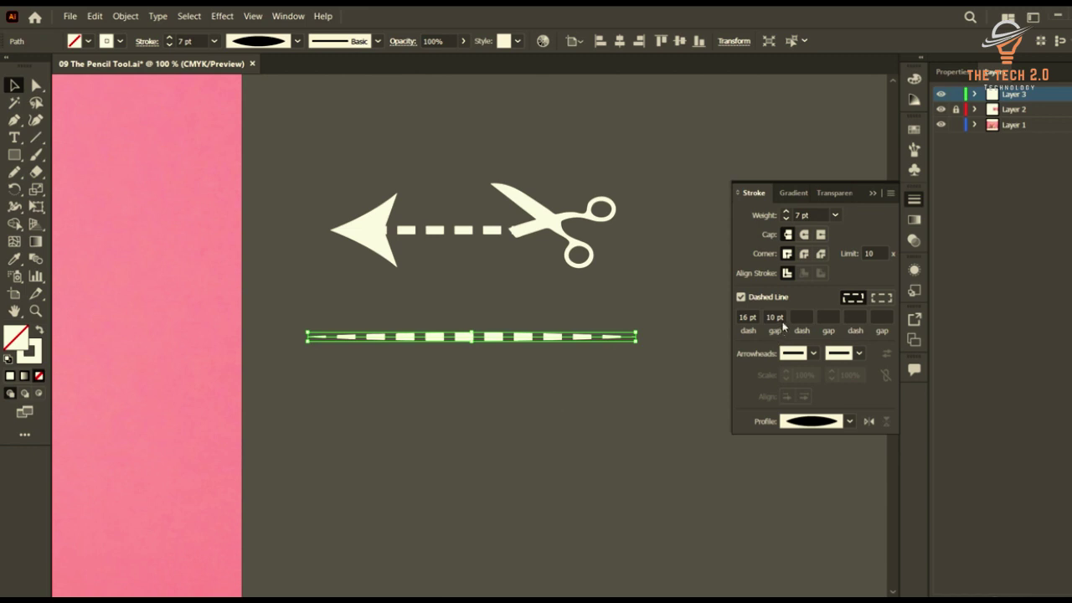
{"action": "left_click", "coordinate": [740, 297]}
{"action": "left_click", "coordinate": [641, 409]}
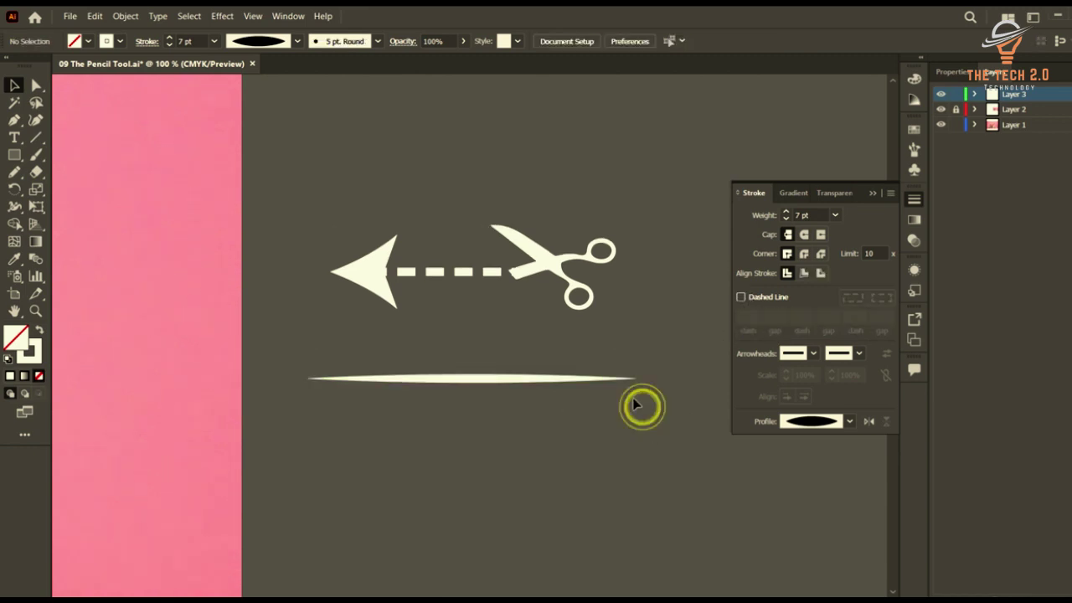
{"action": "scroll", "coordinate": [626, 432], "scroll_direction": "up", "scroll_amount": 1}
{"action": "left_click_drag", "start_coordinate": [612, 453], "coordinate": [595, 406]}
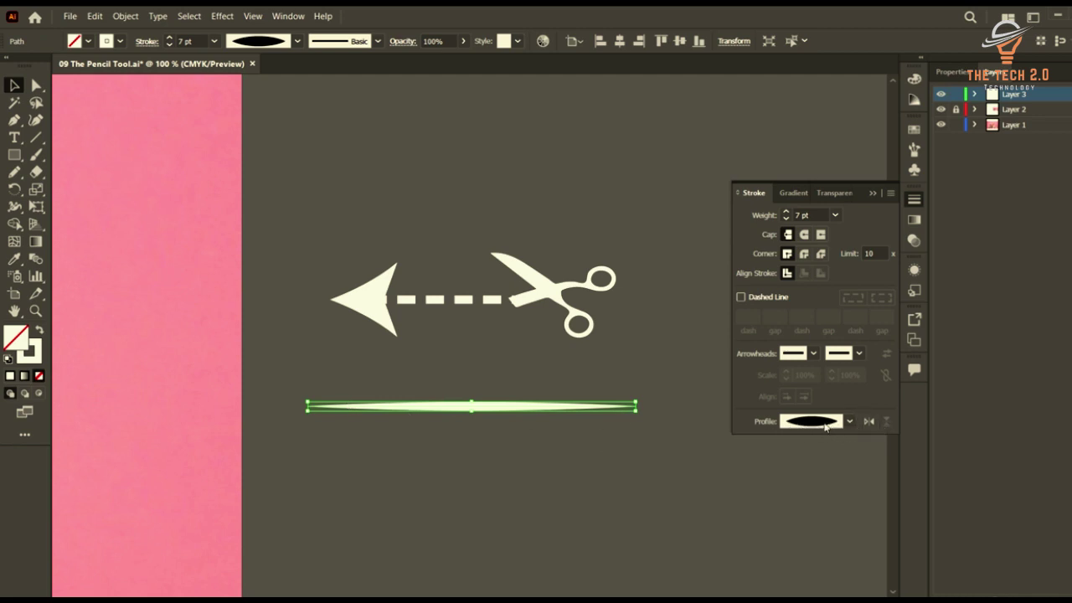
- Apply the double-bulge width profile to the line below the scissors arrow and set its stroke weight to 18 pt
{"action": "left_click", "coordinate": [848, 421]}
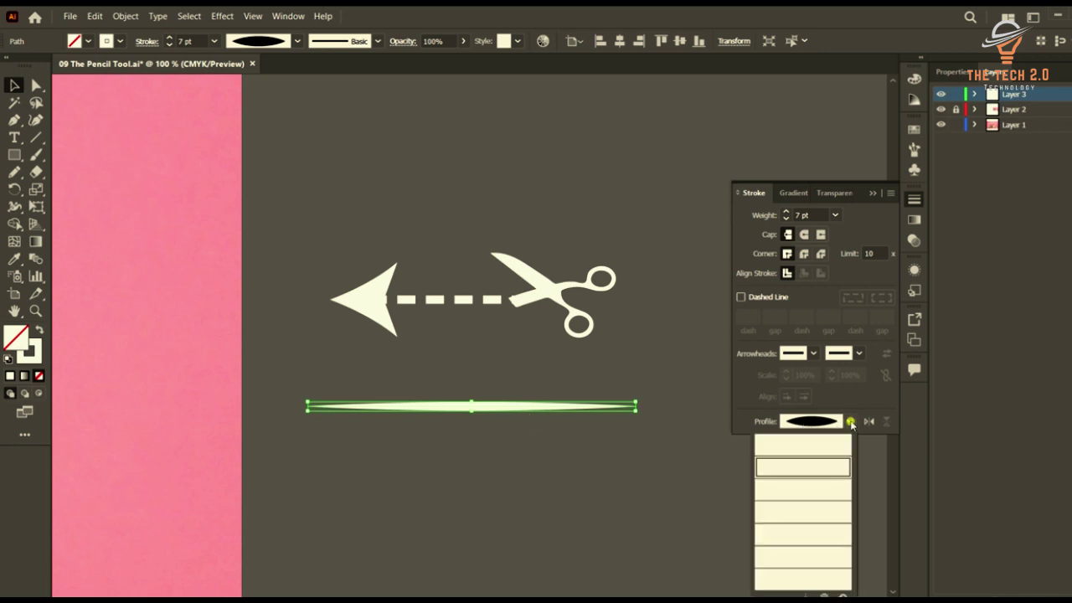
{"action": "left_click", "coordinate": [813, 489]}
{"action": "scroll", "coordinate": [767, 394], "scroll_direction": "down", "scroll_amount": 2}
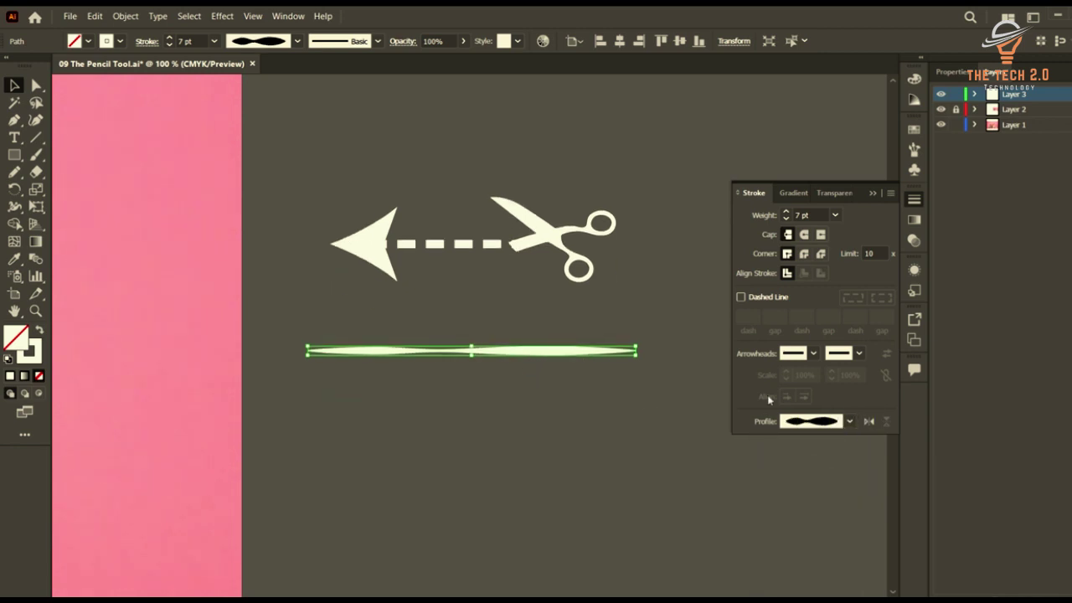
{"action": "left_click", "coordinate": [214, 41]}
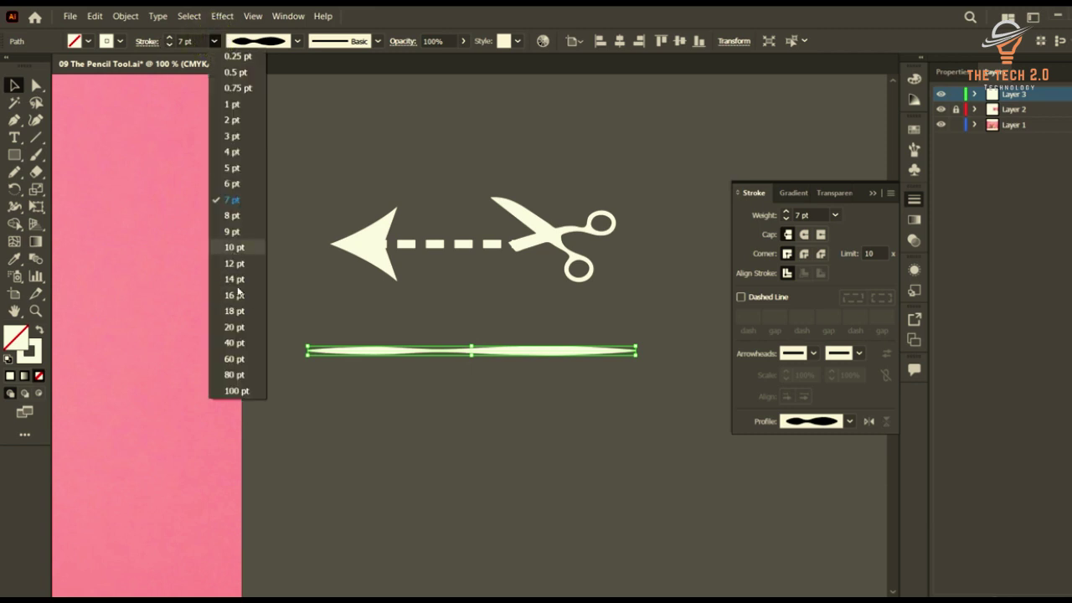
{"action": "left_click", "coordinate": [236, 311]}
{"action": "left_click", "coordinate": [643, 425]}
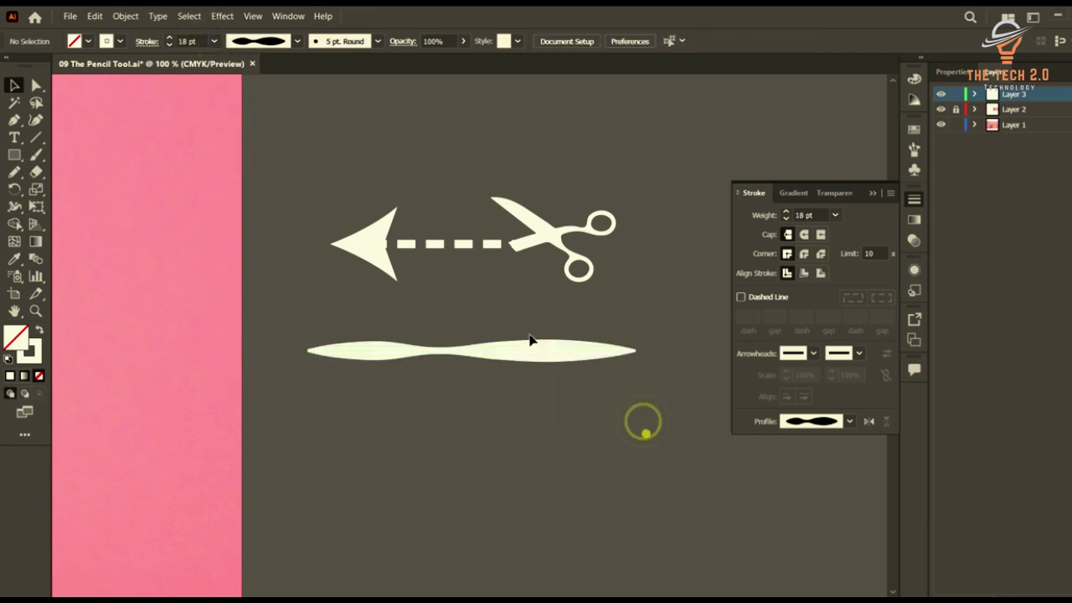
- Try the pointed-bar, one-end taper and half-dome width profiles in turn on the 18 pt line
{"action": "left_click", "coordinate": [529, 340]}
{"action": "left_click", "coordinate": [849, 421]}
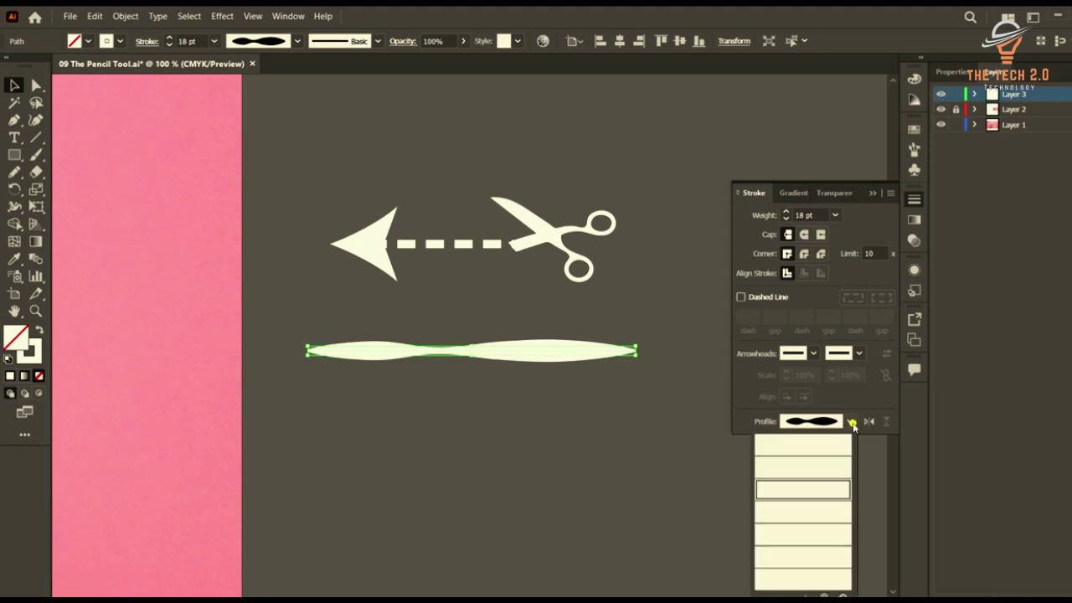
{"action": "left_click", "coordinate": [826, 510]}
{"action": "left_click", "coordinate": [850, 422]}
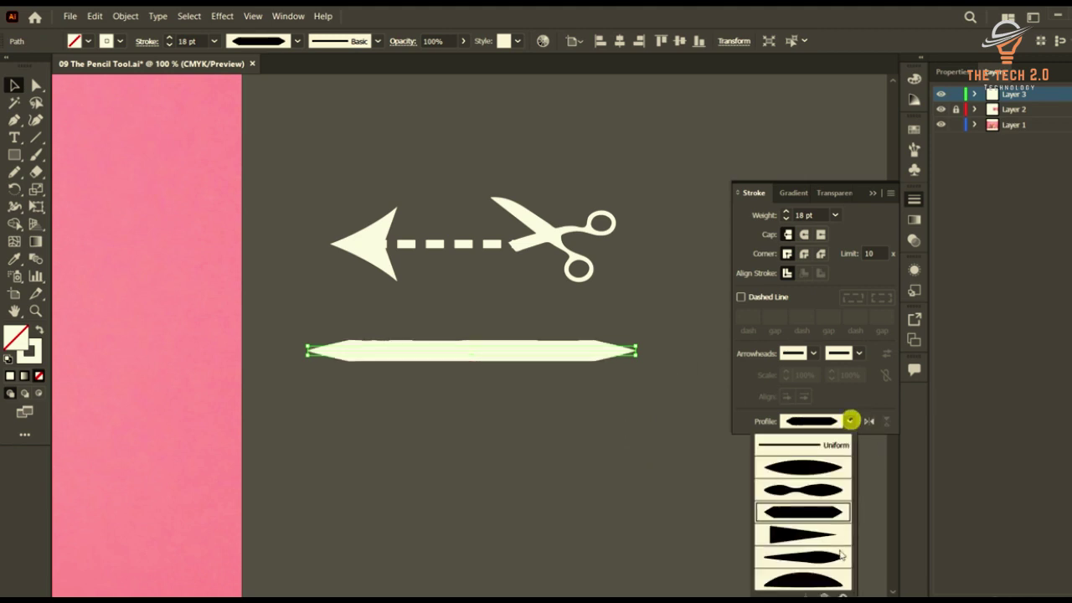
{"action": "left_click", "coordinate": [821, 531]}
{"action": "left_click", "coordinate": [849, 421]}
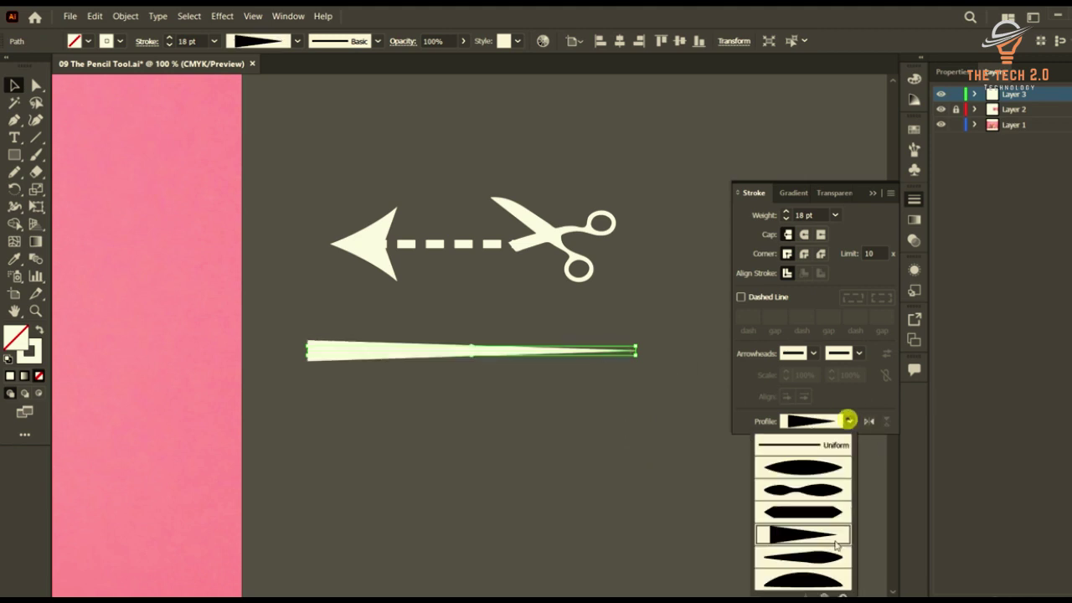
{"action": "left_click", "coordinate": [814, 576]}
{"action": "left_click", "coordinate": [619, 442]}
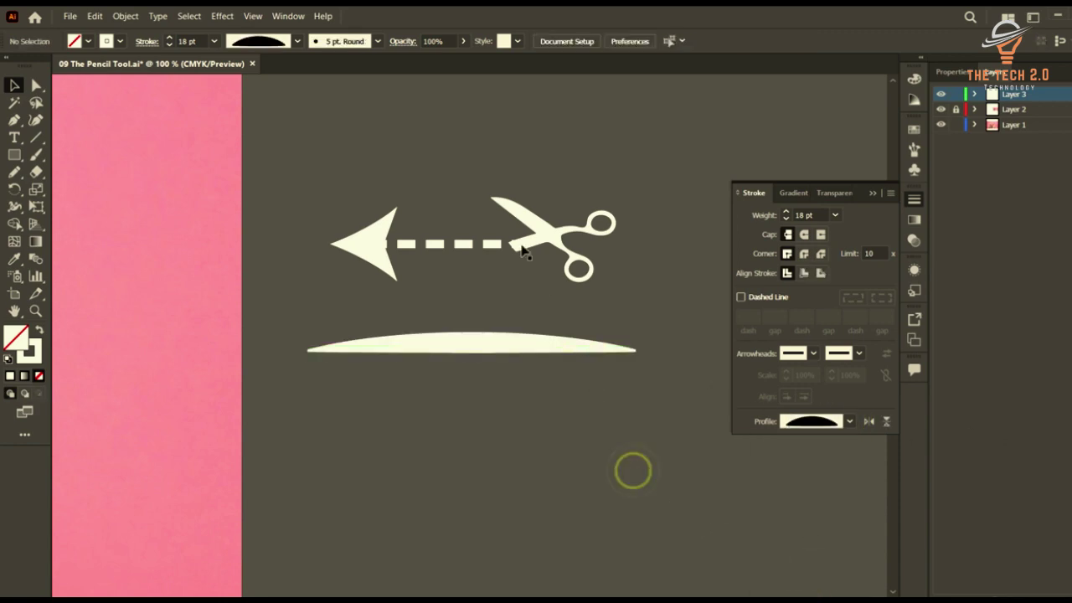
- Delete the scissors arrow and the half-dome practice line beside the photo
{"action": "scroll", "coordinate": [578, 297], "scroll_direction": "down", "scroll_amount": 6}
{"action": "left_click_drag", "start_coordinate": [578, 318], "coordinate": [562, 278]}
{"action": "scroll", "coordinate": [562, 279], "scroll_direction": "down", "scroll_amount": 2}
{"action": "key", "text": "Delete"}
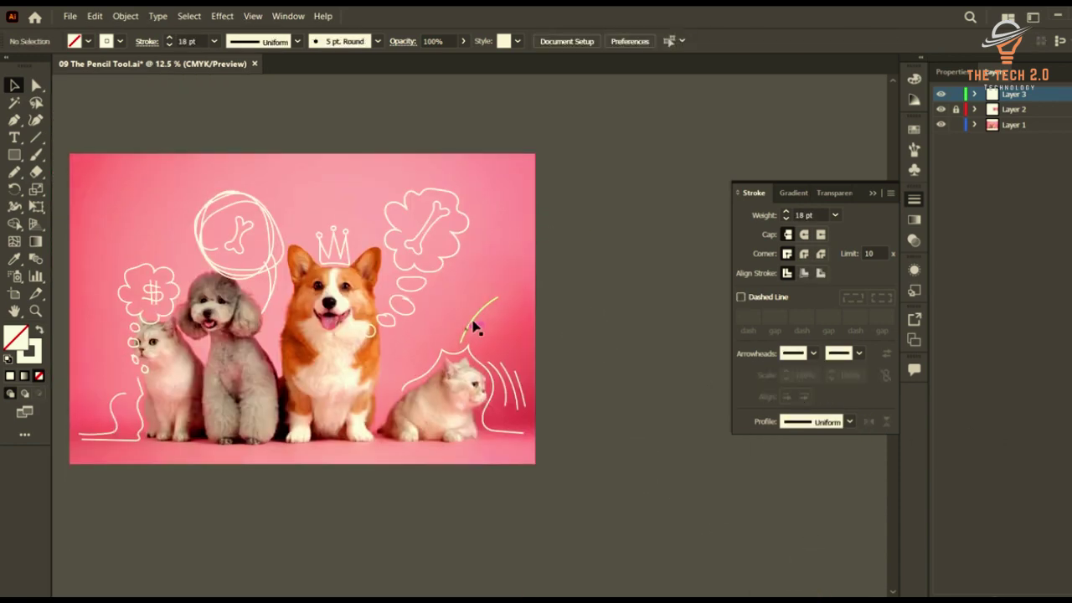
- Add a pointed arrowhead to the start of the curved line above the lying cat
{"action": "scroll", "coordinate": [478, 312], "scroll_direction": "up", "scroll_amount": 3}
{"action": "left_click", "coordinate": [478, 312]}
{"action": "scroll", "coordinate": [492, 319], "scroll_direction": "up", "scroll_amount": 1}
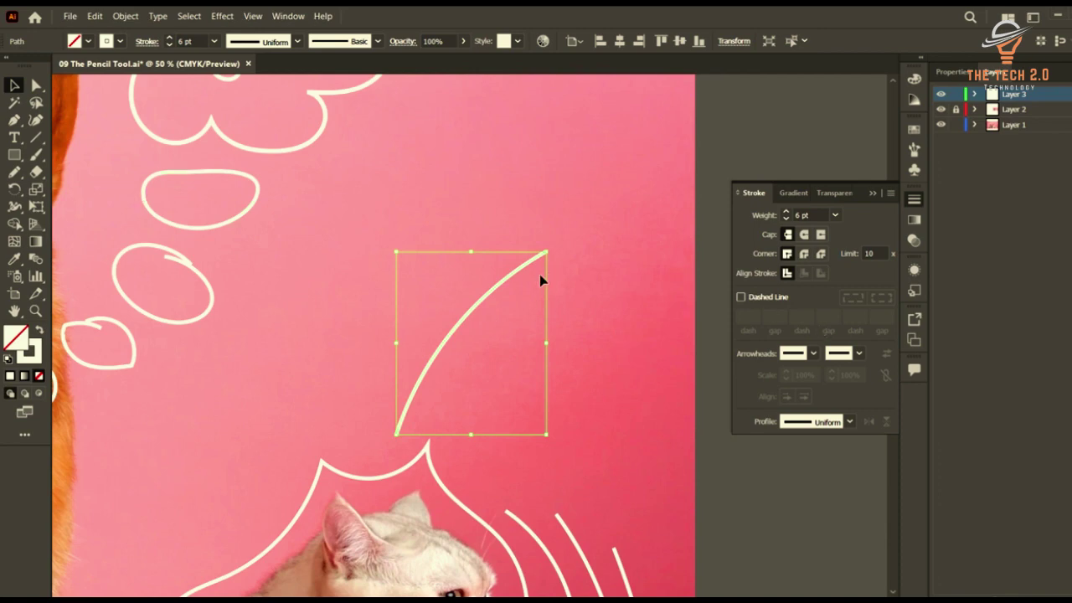
{"action": "left_click", "coordinate": [813, 353]}
{"action": "left_click", "coordinate": [789, 400]}
{"action": "scroll", "coordinate": [463, 269], "scroll_direction": "down", "scroll_amount": 2}
- Check the reference doodle and give the curved line above the lying cat the Arrow 20 end arrowhead
{"action": "scroll", "coordinate": [463, 270], "scroll_direction": "down", "scroll_amount": 3}
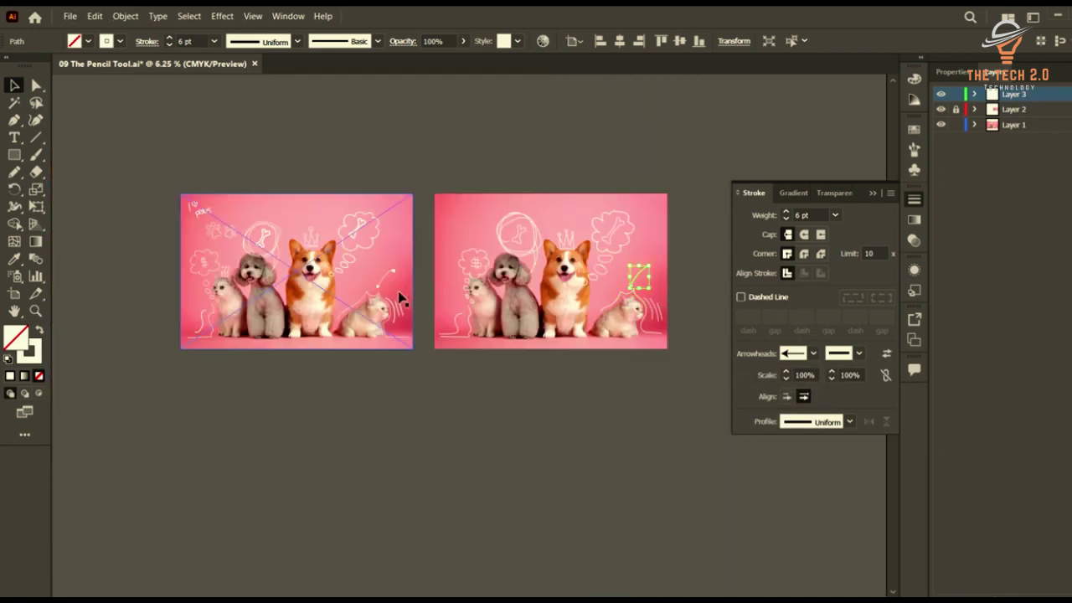
{"action": "scroll", "coordinate": [403, 298], "scroll_direction": "up", "scroll_amount": 4}
{"action": "scroll", "coordinate": [379, 215], "scroll_direction": "down", "scroll_amount": 3}
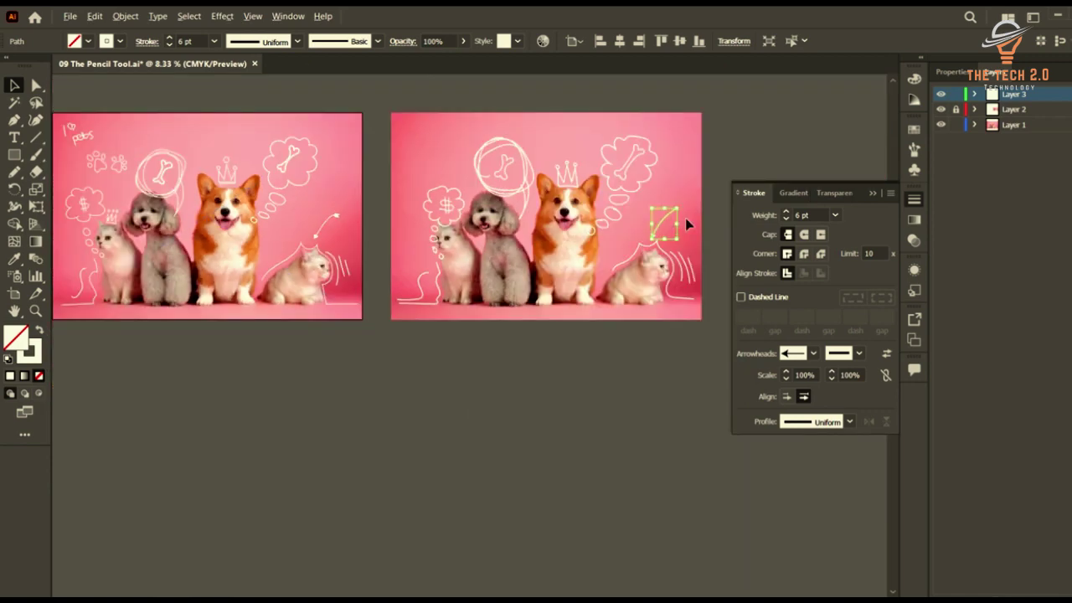
{"action": "scroll", "coordinate": [685, 219], "scroll_direction": "up", "scroll_amount": 4}
{"action": "left_click", "coordinate": [859, 352]}
{"action": "scroll", "coordinate": [835, 414], "scroll_direction": "down", "scroll_amount": 6}
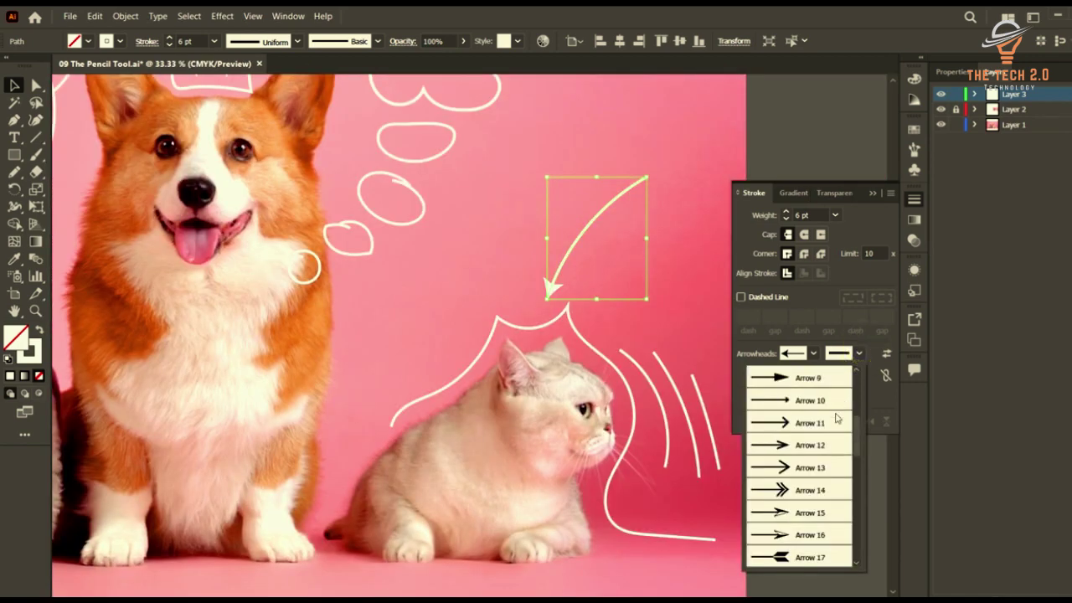
{"action": "left_click", "coordinate": [809, 420]}
{"action": "scroll", "coordinate": [655, 329], "scroll_direction": "down", "scroll_amount": 4}
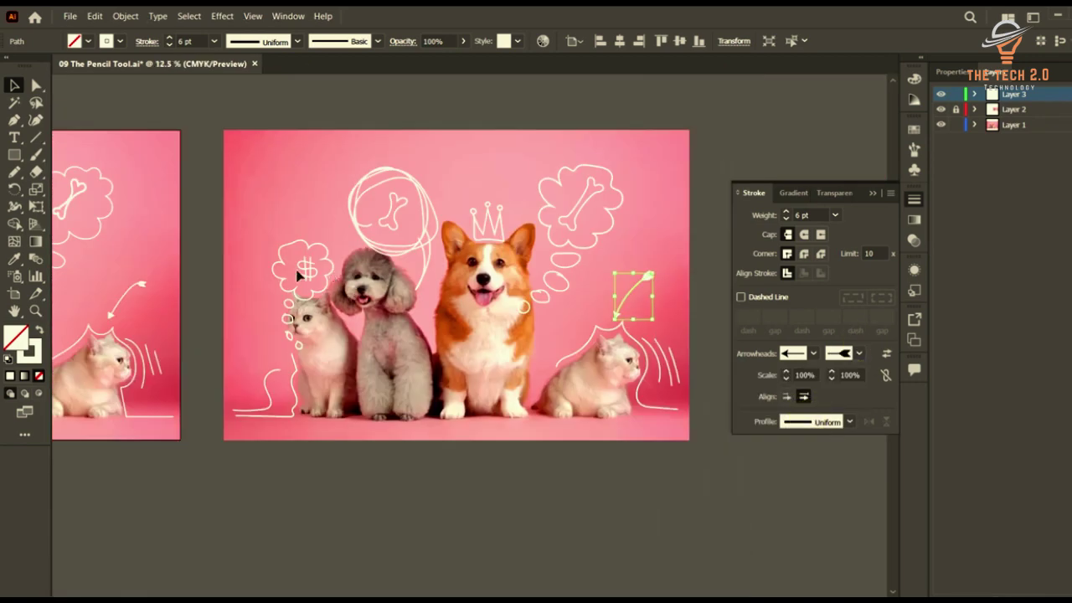
{"action": "scroll", "coordinate": [654, 282], "scroll_direction": "up", "scroll_amount": 1}
{"action": "scroll", "coordinate": [652, 277], "scroll_direction": "up", "scroll_amount": 2}
{"action": "left_click", "coordinate": [706, 230]}
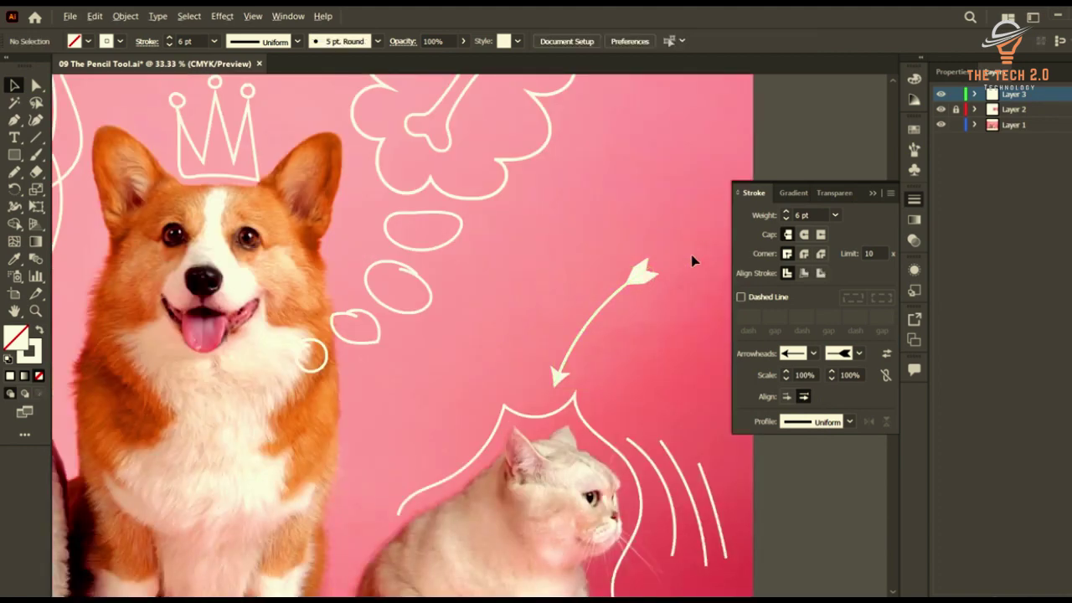
- Change the end arrowhead of the curved line above the lying cat to Arrow 17 and deselect it
{"action": "scroll", "coordinate": [692, 257], "scroll_direction": "down", "scroll_amount": 3}
{"action": "scroll", "coordinate": [198, 285], "scroll_direction": "up", "scroll_amount": 2}
{"action": "scroll", "coordinate": [111, 286], "scroll_direction": "up", "scroll_amount": 4}
{"action": "scroll", "coordinate": [110, 284], "scroll_direction": "down", "scroll_amount": 7}
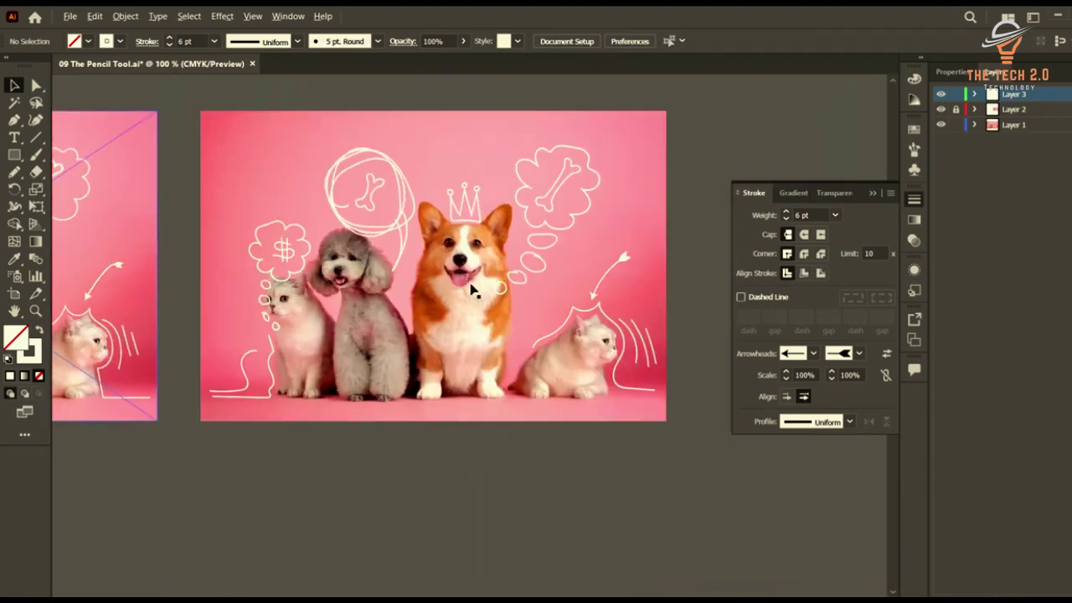
{"action": "scroll", "coordinate": [562, 282], "scroll_direction": "up", "scroll_amount": 5}
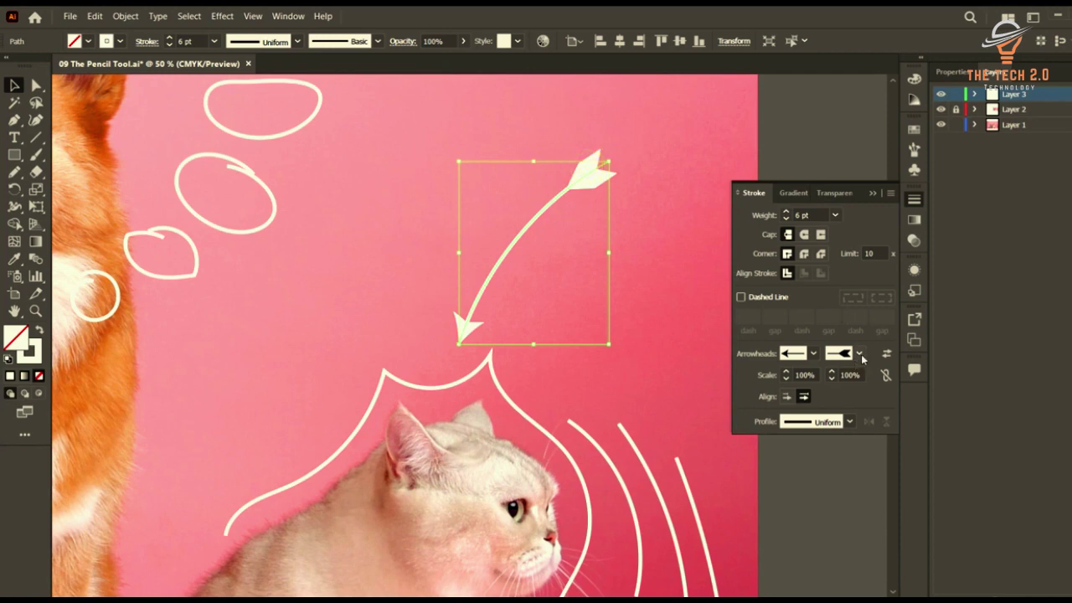
{"action": "left_click", "coordinate": [859, 353]}
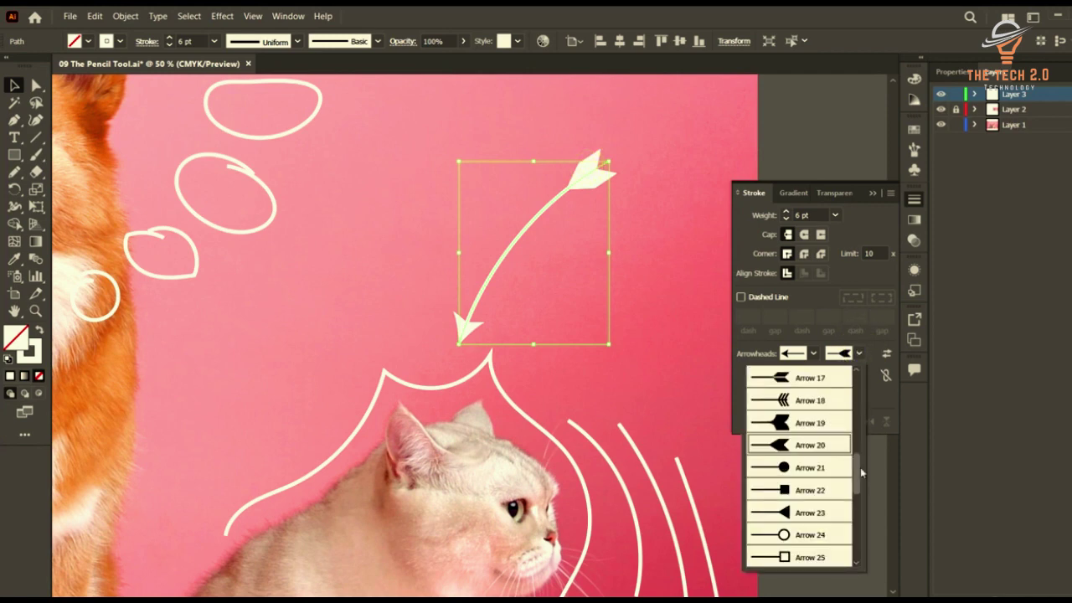
{"action": "left_click", "coordinate": [805, 376]}
{"action": "scroll", "coordinate": [517, 280], "scroll_direction": "down", "scroll_amount": 1}
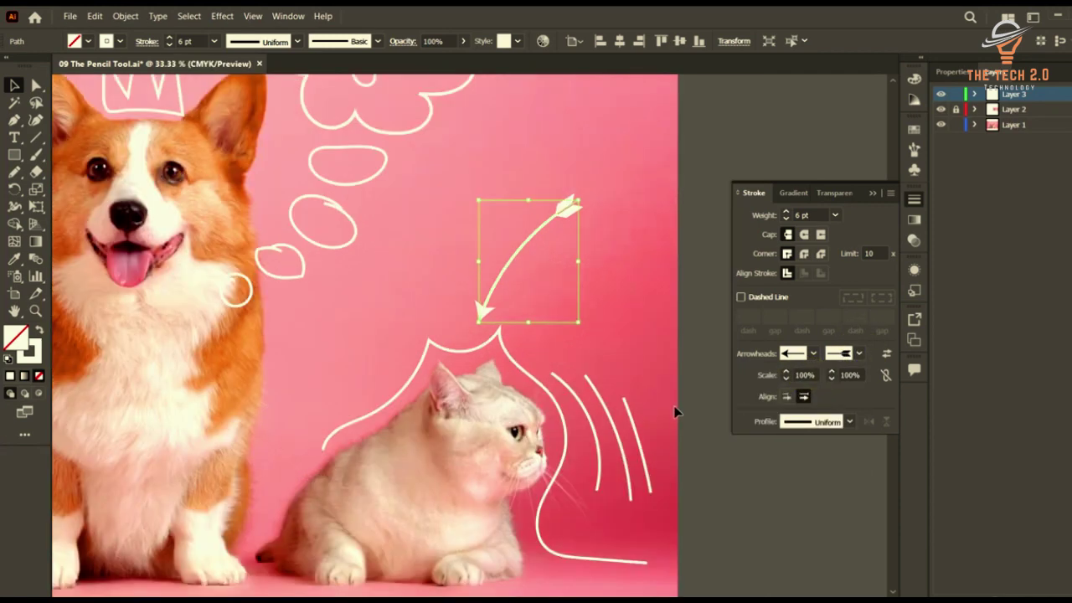
{"action": "left_click", "coordinate": [705, 433]}
- Compare the finished doodles on the pets photo with the reference version beside it
{"action": "scroll", "coordinate": [629, 331], "scroll_direction": "down", "scroll_amount": 5}
{"action": "scroll", "coordinate": [522, 299], "scroll_direction": "up", "scroll_amount": 2}
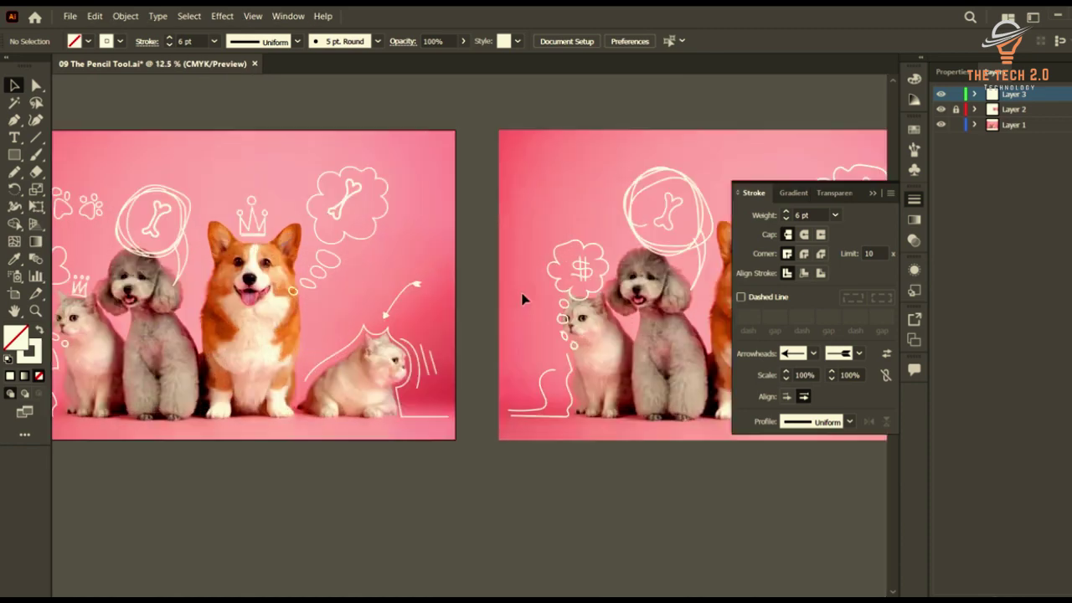
{"action": "scroll", "coordinate": [383, 297], "scroll_direction": "down", "scroll_amount": 1}
{"action": "scroll", "coordinate": [460, 236], "scroll_direction": "down", "scroll_amount": 1}
{"action": "scroll", "coordinate": [462, 228], "scroll_direction": "right", "scroll_amount": 2}
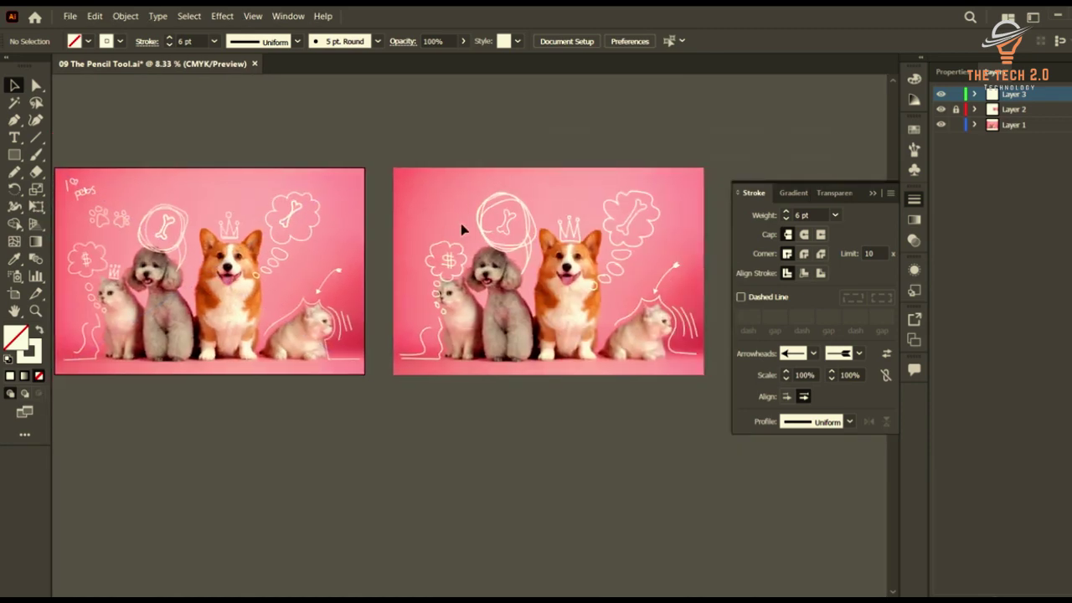
{"action": "scroll", "coordinate": [515, 264], "scroll_direction": "up", "scroll_amount": 1}
{"action": "scroll", "coordinate": [482, 328], "scroll_direction": "right", "scroll_amount": 2}
{"action": "scroll", "coordinate": [595, 360], "scroll_direction": "up", "scroll_amount": 1}
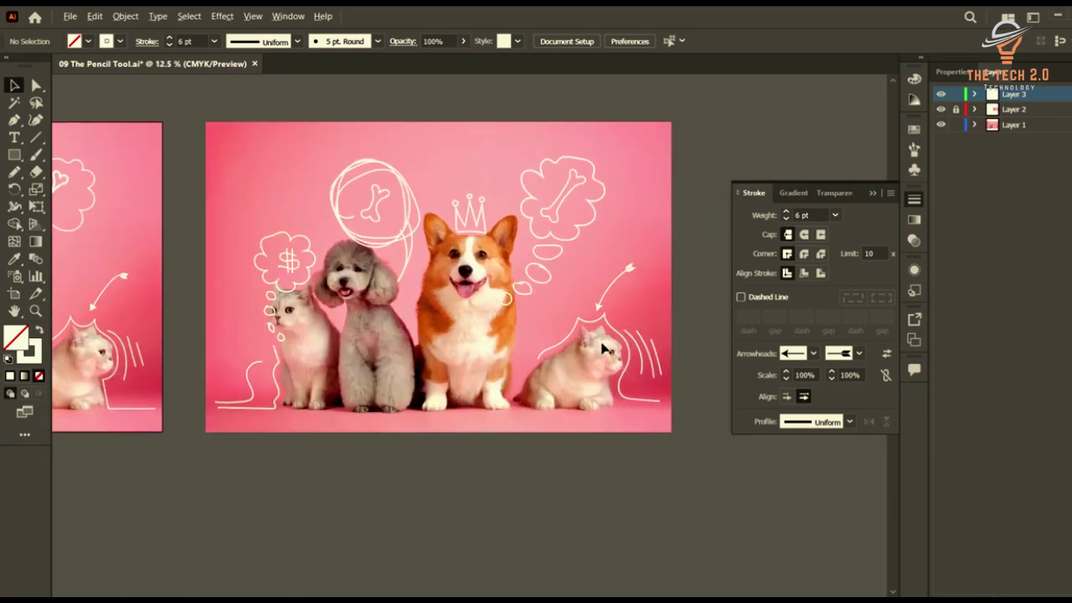
{"action": "scroll", "coordinate": [536, 263], "scroll_direction": "up", "scroll_amount": 1}
{"action": "scroll", "coordinate": [543, 269], "scroll_direction": "up", "scroll_amount": 1}
{"action": "scroll", "coordinate": [544, 272], "scroll_direction": "down", "scroll_amount": 2}
{"action": "scroll", "coordinate": [536, 270], "scroll_direction": "up", "scroll_amount": 1}
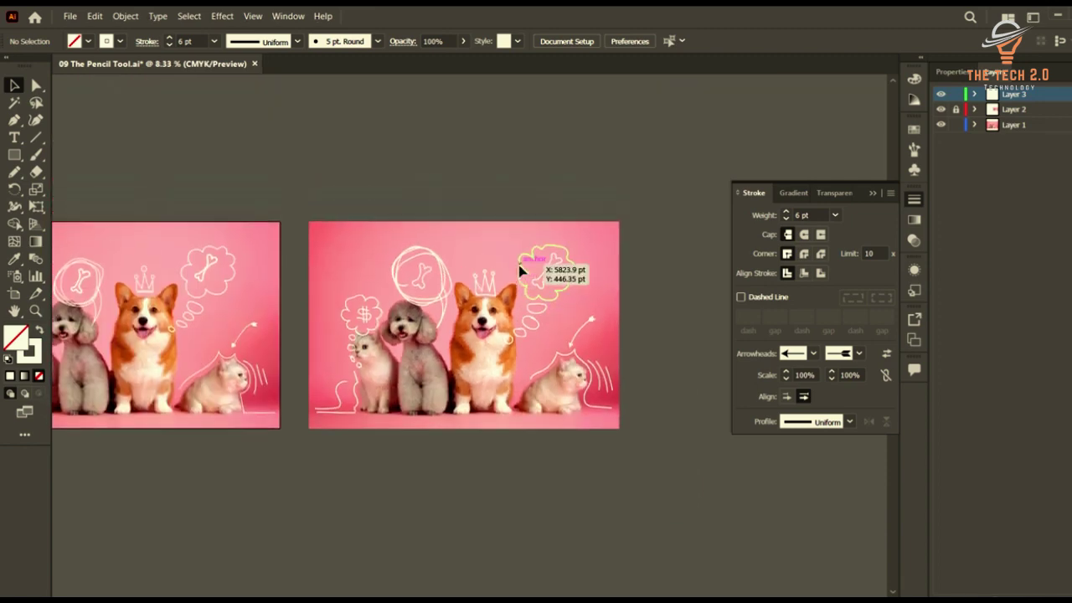
{"action": "scroll", "coordinate": [463, 325], "scroll_direction": "up", "scroll_amount": 1}
{"action": "scroll", "coordinate": [533, 368], "scroll_direction": "right", "scroll_amount": 1}
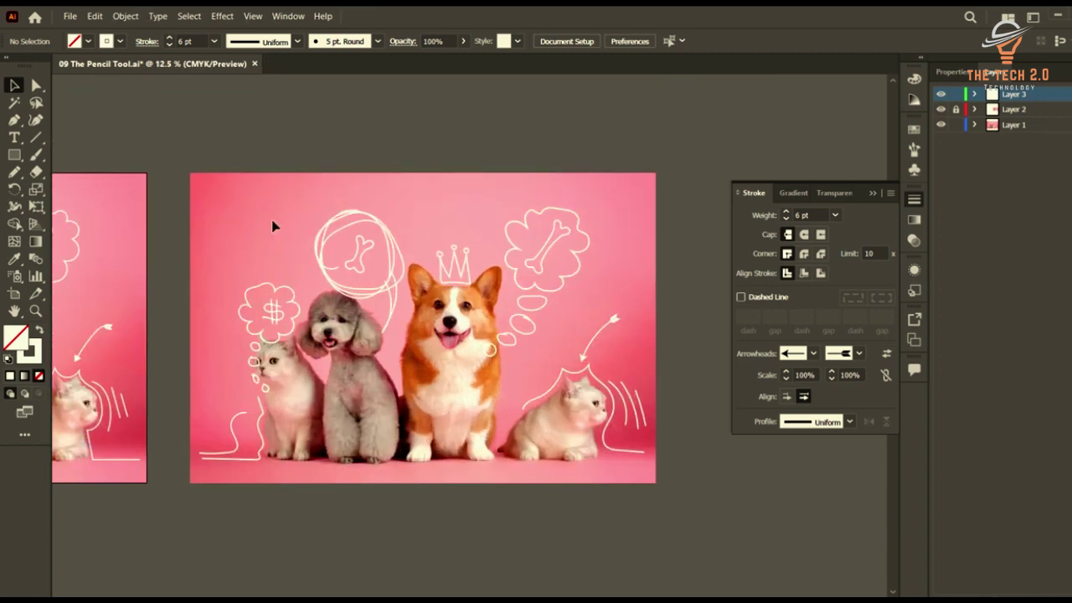
{"action": "scroll", "coordinate": [564, 198], "scroll_direction": "down", "scroll_amount": 2}
{"action": "scroll", "coordinate": [584, 177], "scroll_direction": "up", "scroll_amount": 3}
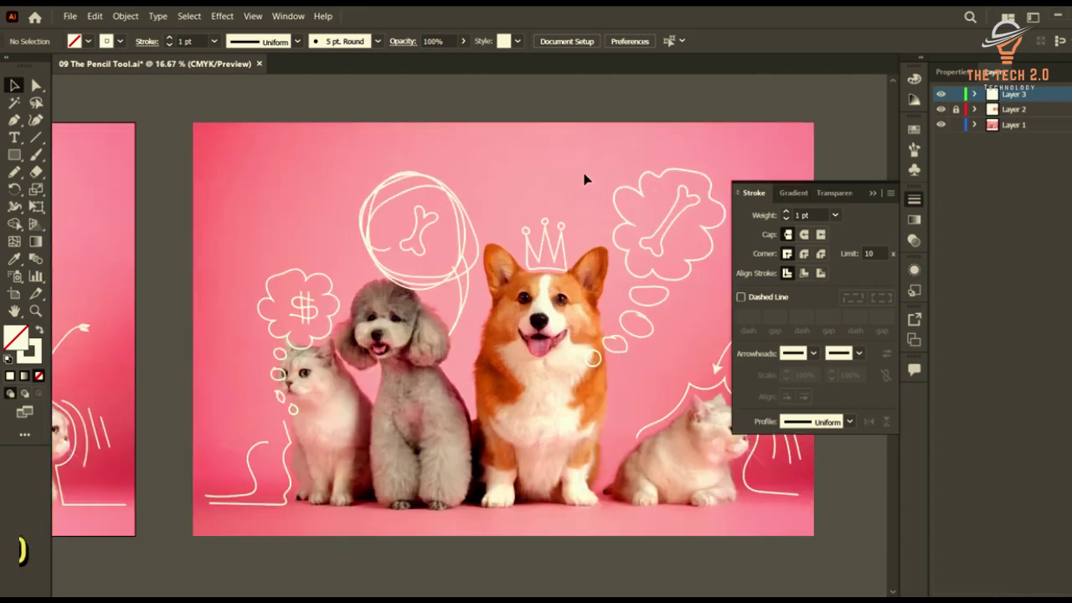
{"action": "scroll", "coordinate": [516, 245], "scroll_direction": "down", "scroll_amount": 2}
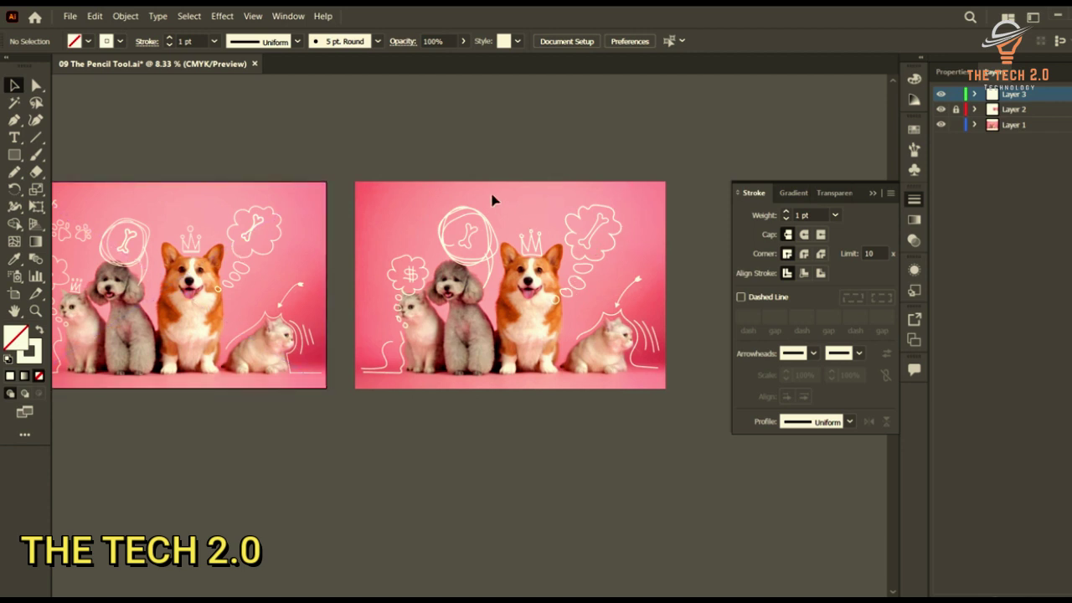
{"action": "scroll", "coordinate": [598, 277], "scroll_direction": "down", "scroll_amount": 1}
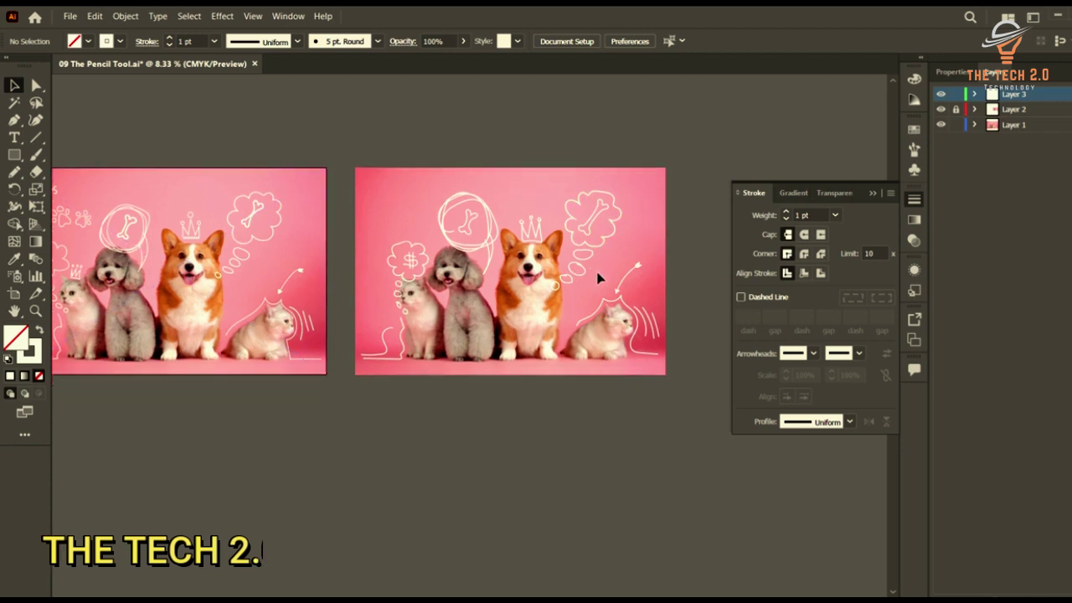
{"action": "scroll", "coordinate": [607, 278], "scroll_direction": "up", "scroll_amount": 2}
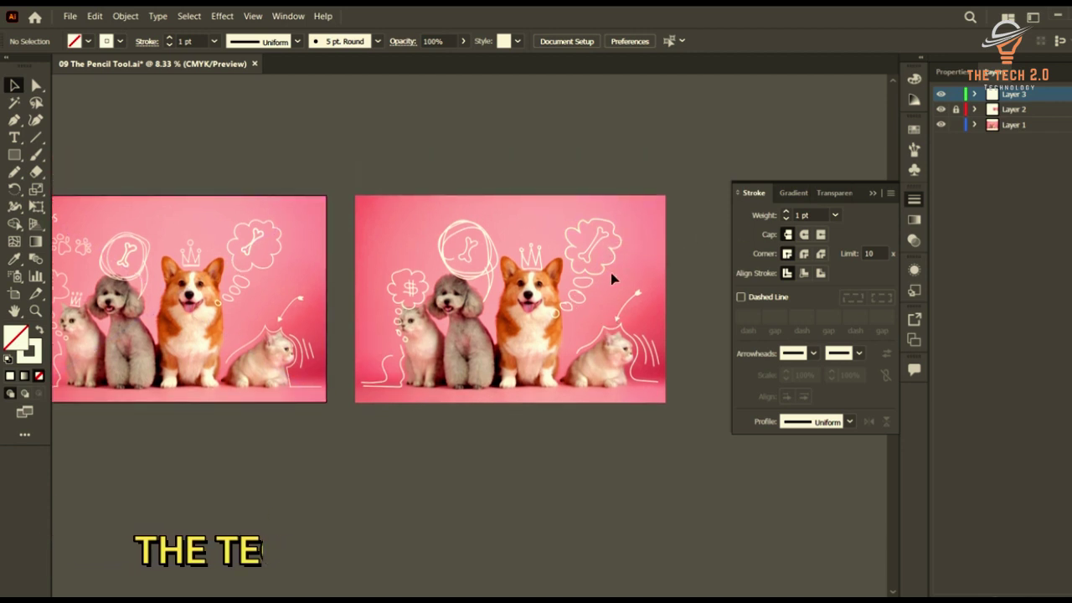